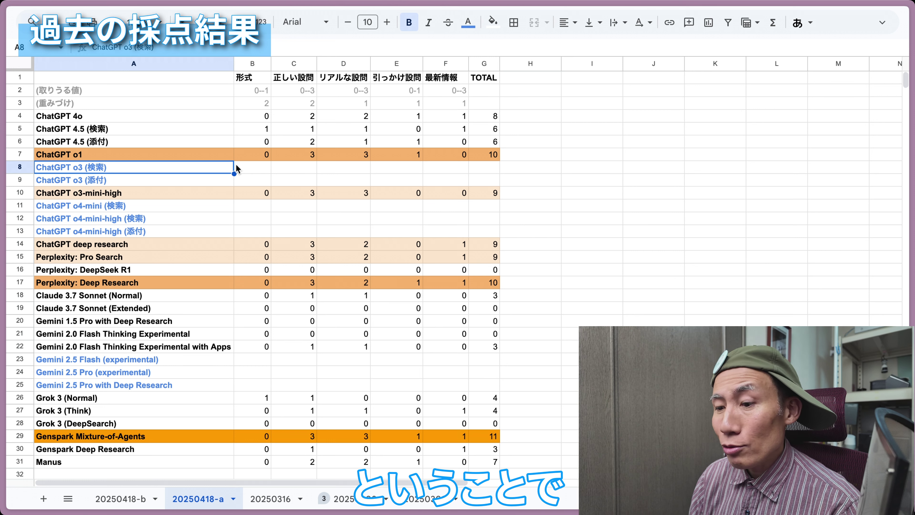
Look over the past results sheet, from the tested models in column A to the scoring criteria in columns B to F.
{"action": "key", "text": "Up"}
{"action": "key", "text": "Up"}
{"action": "key", "text": "Up"}
{"action": "key", "text": "Up"}
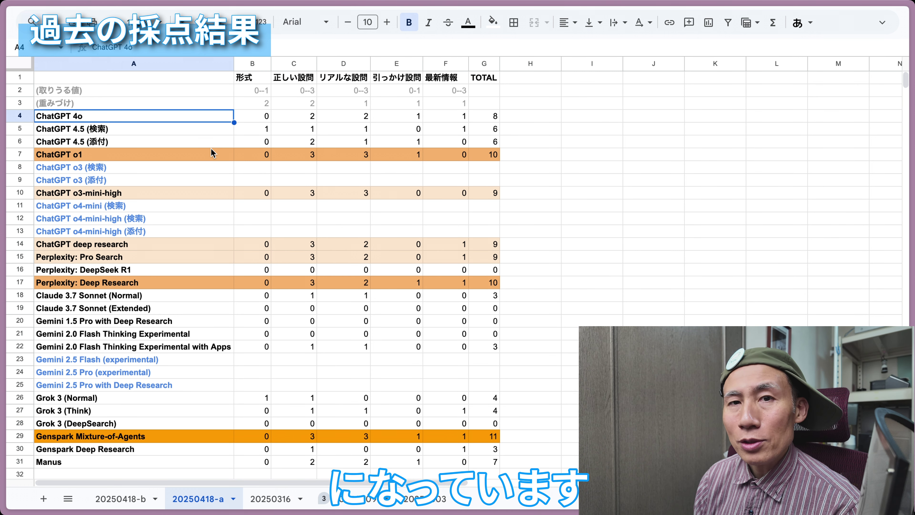
{"action": "left_click", "coordinate": [261, 82]}
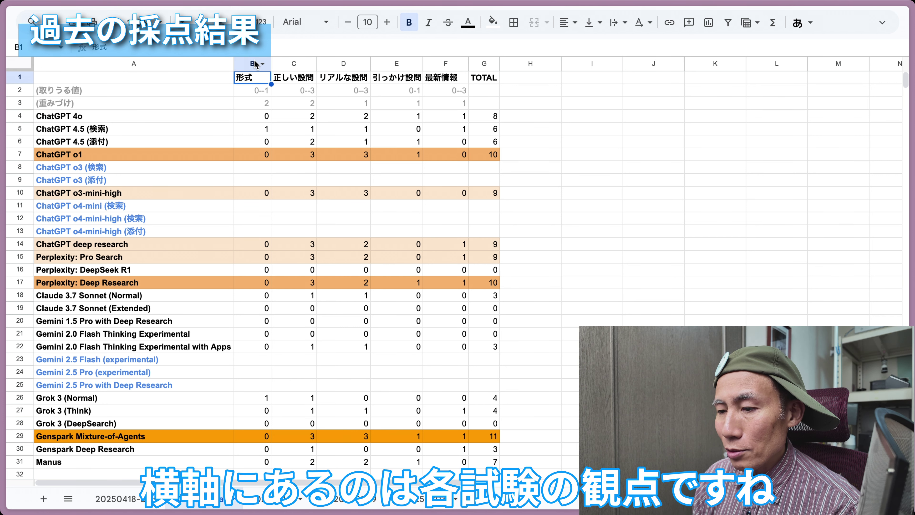
{"action": "left_click", "coordinate": [257, 64]}
{"action": "left_click", "coordinate": [290, 63]}
{"action": "left_click", "coordinate": [334, 65]}
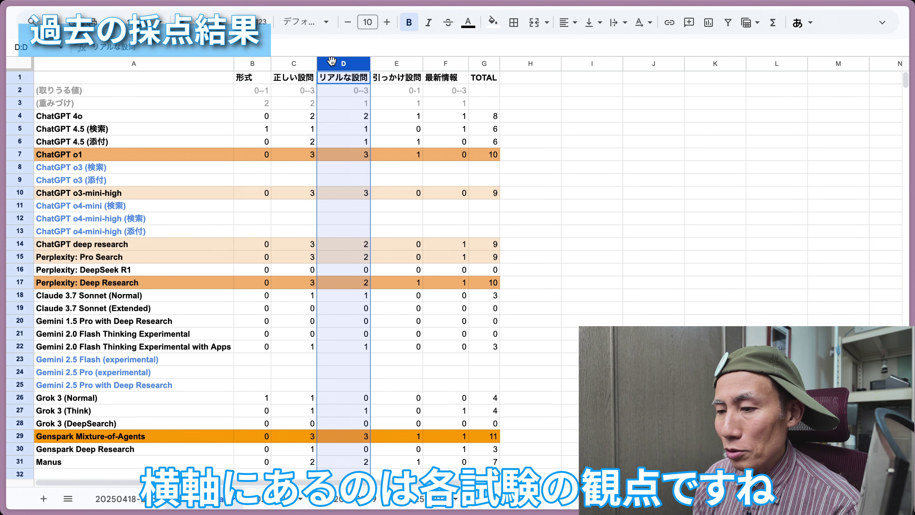
{"action": "left_click", "coordinate": [388, 65]}
{"action": "left_click", "coordinate": [427, 65]}
Examine each scoring column in turn: 形式, 正しい設問, リアルな設問, 引っかけ設問, 最新情報 and TOTAL.
{"action": "left_click", "coordinate": [239, 65]}
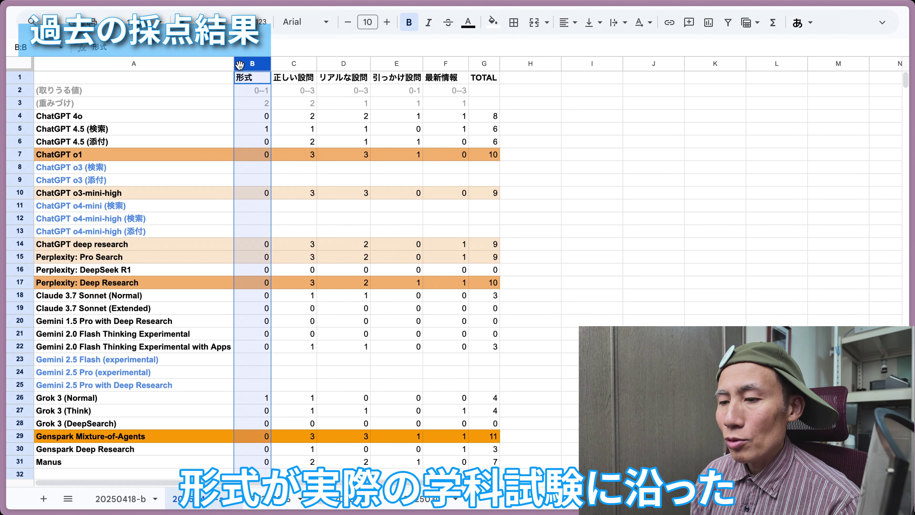
{"action": "left_click", "coordinate": [288, 64]}
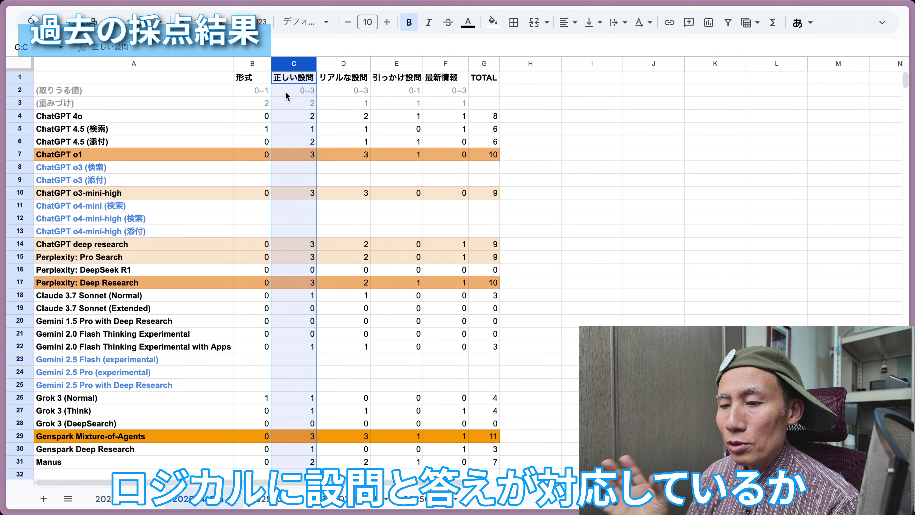
{"action": "left_click", "coordinate": [339, 66]}
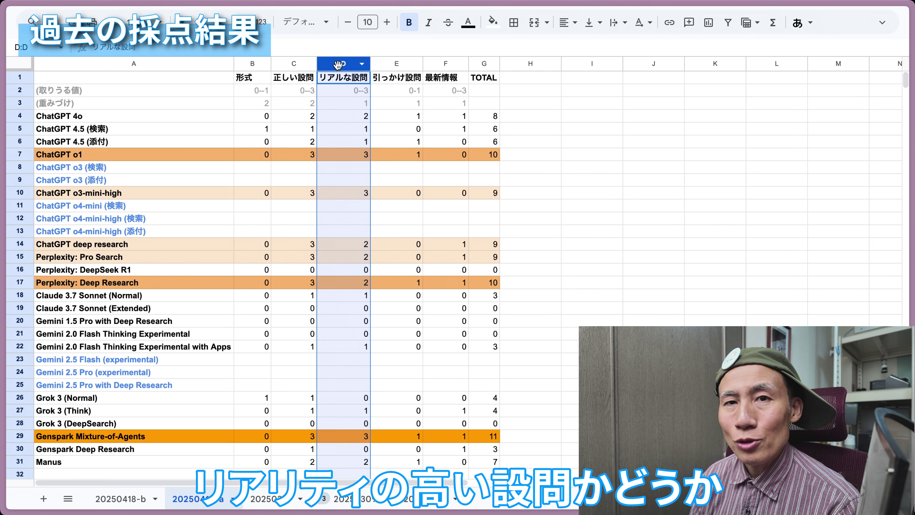
{"action": "left_click", "coordinate": [389, 66]}
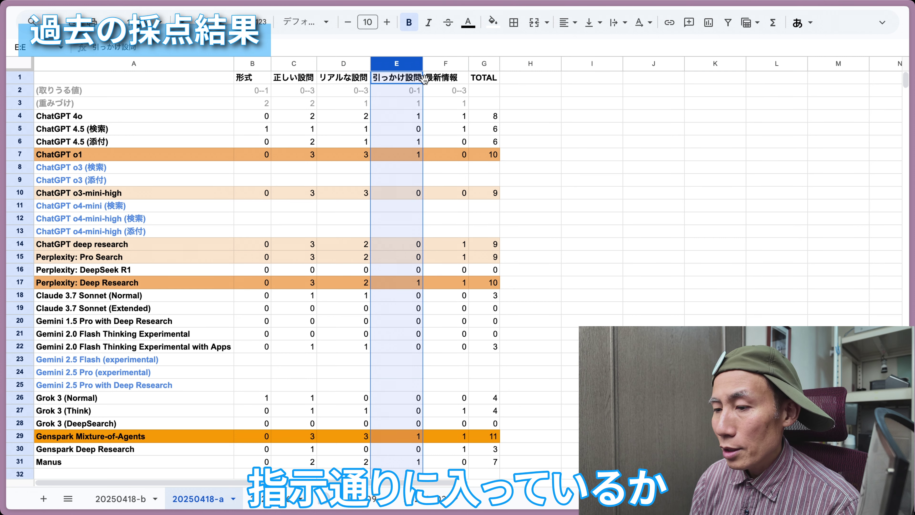
{"action": "left_click", "coordinate": [441, 64]}
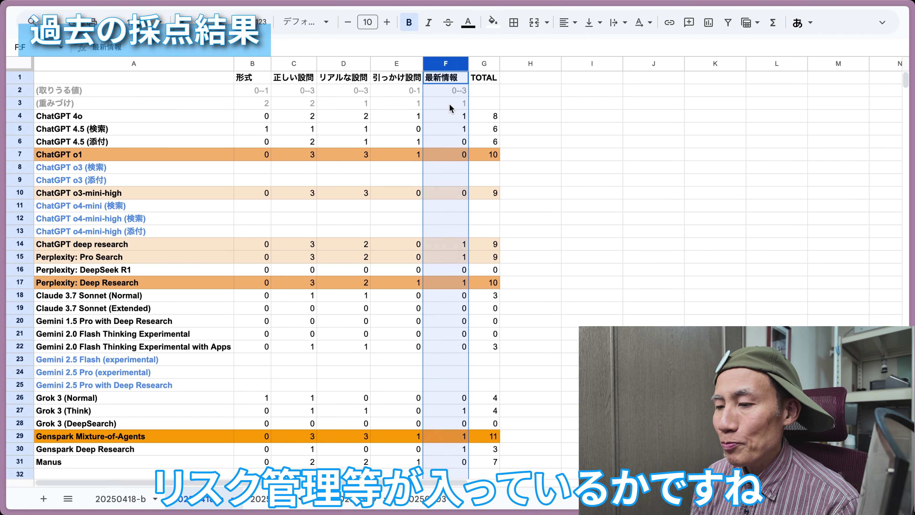
{"action": "left_click", "coordinate": [481, 64]}
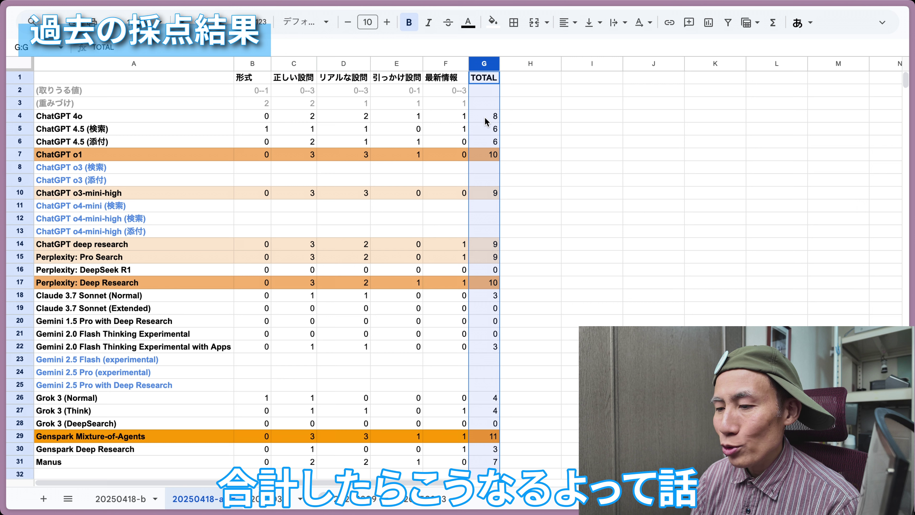
{"action": "left_click", "coordinate": [525, 282]}
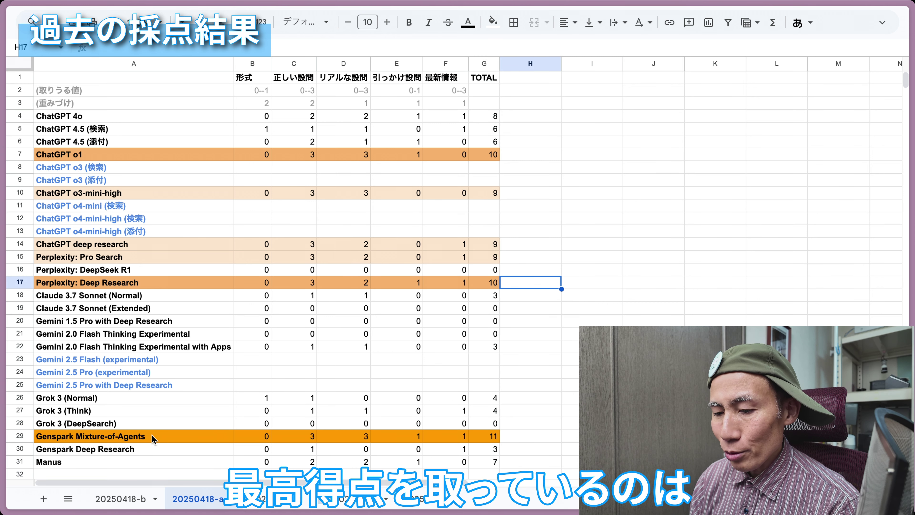
Look at the highest-scoring models' rows: Genspark Mixture-of-Agents, ChatGPT o1 and Perplexity: Deep Research.
{"action": "left_click", "coordinate": [135, 437]}
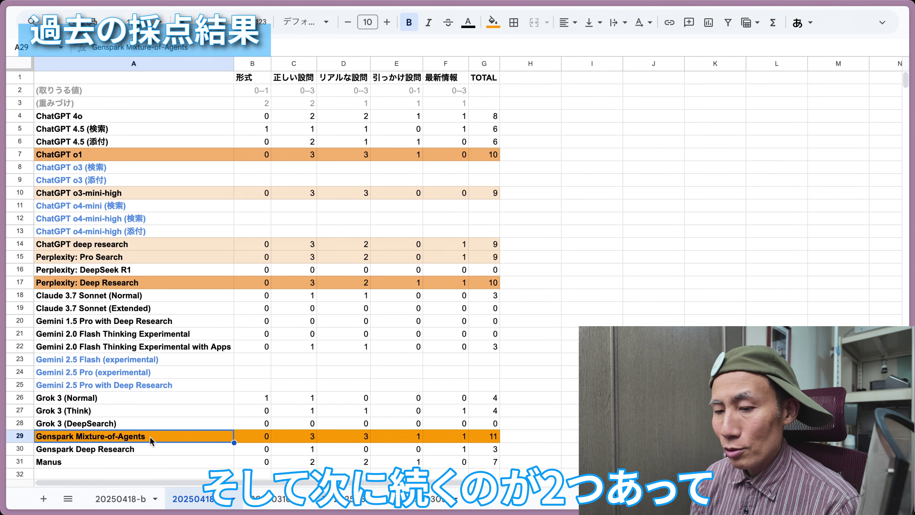
{"action": "left_click", "coordinate": [110, 157]}
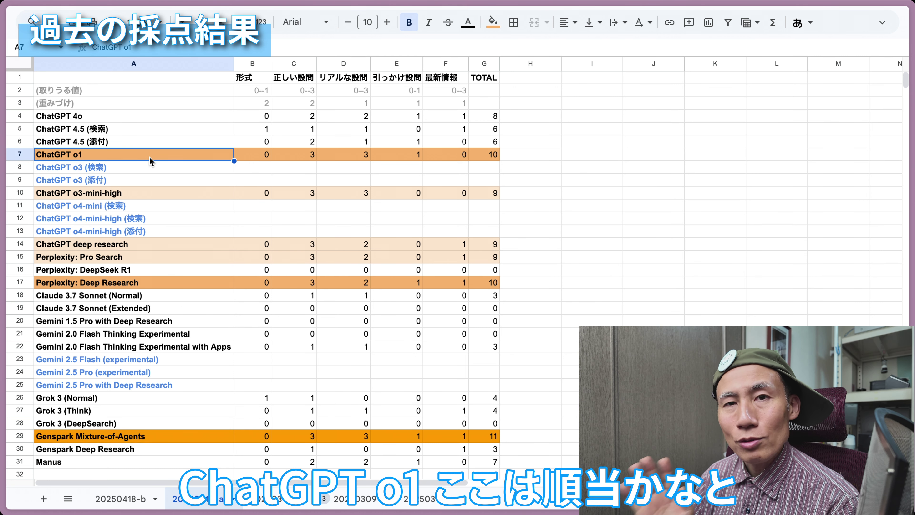
{"action": "left_click", "coordinate": [142, 285]}
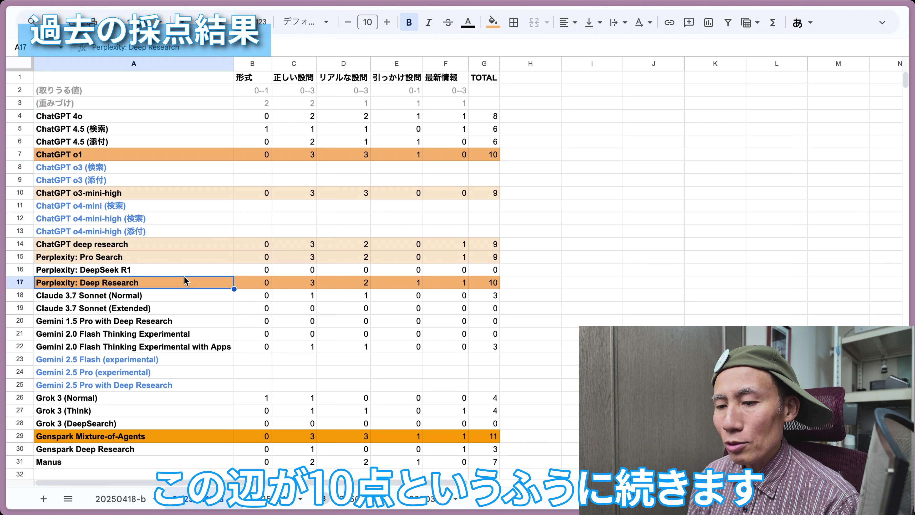
Look at the unscored new model rows: ChatGPT o3 through o4-mini-high, and the three Gemini 2.5 entries.
{"action": "left_click", "coordinate": [211, 167]}
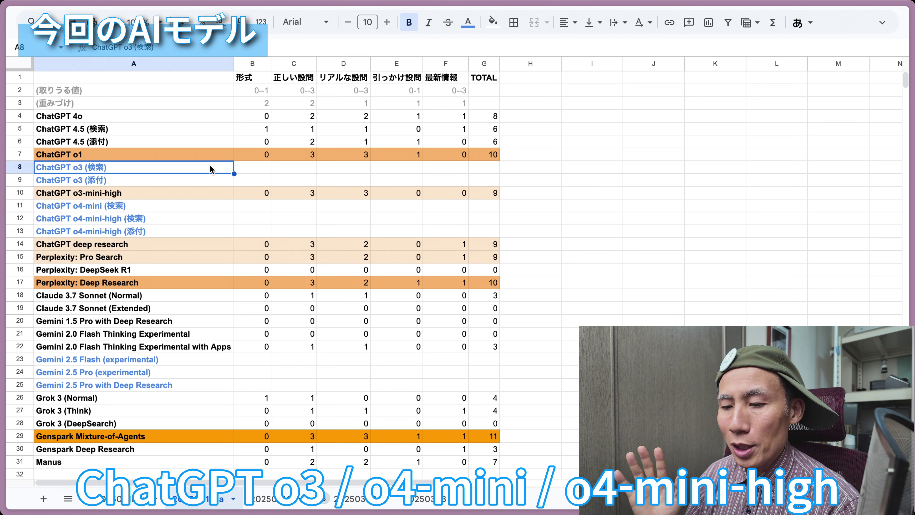
{"action": "left_click", "coordinate": [191, 231]}
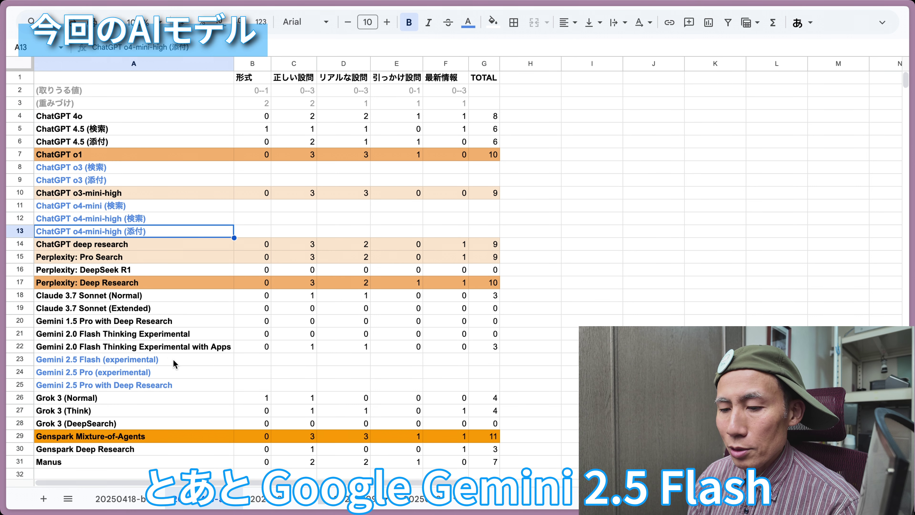
{"action": "left_click", "coordinate": [204, 360]}
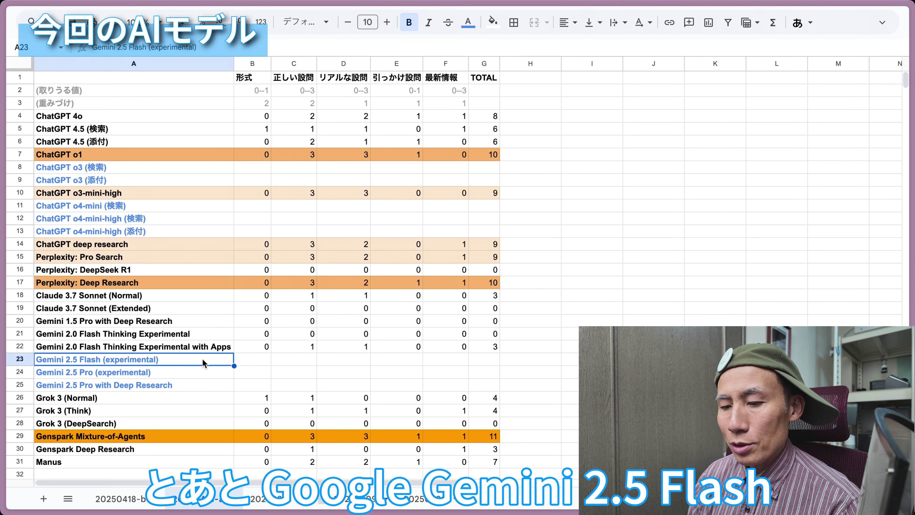
{"action": "left_click", "coordinate": [190, 377]}
{"action": "left_click", "coordinate": [197, 388]}
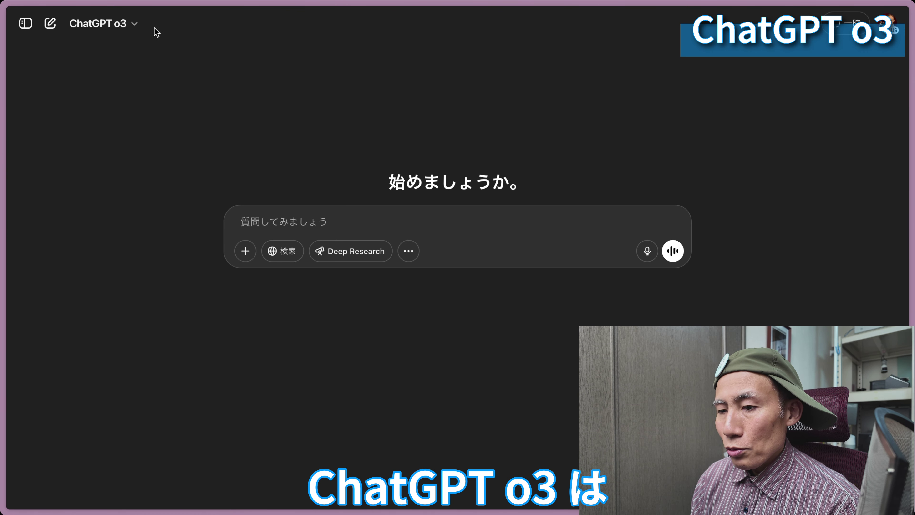
Switch to ChatGPT and check the list of available models, keeping o3 as the current one.
{"action": "left_click", "coordinate": [135, 25]}
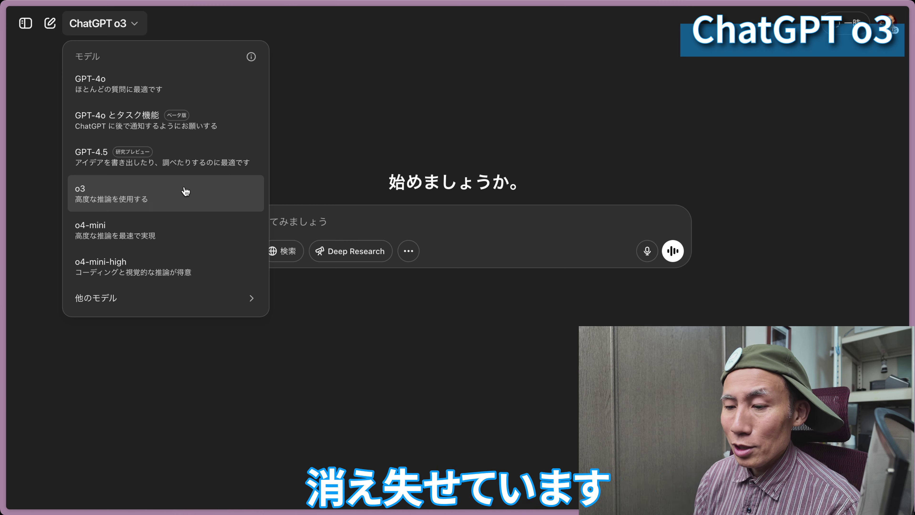
{"action": "left_click", "coordinate": [352, 141]}
{"action": "double_click", "coordinate": [355, 140]}
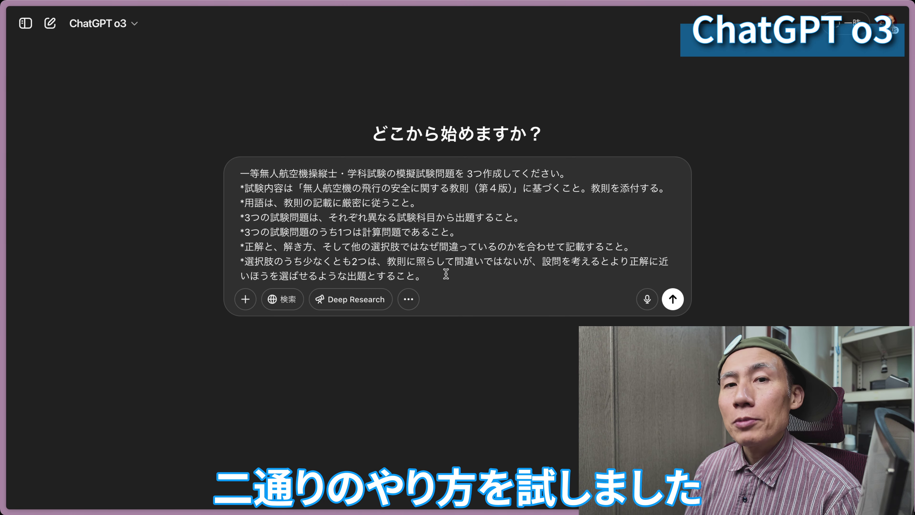
Review the full prompt asking for three mock questions for the 一等無人航空機操縦士 written exam.
{"action": "left_click", "coordinate": [242, 174]}
{"action": "left_click", "coordinate": [459, 282], "text": "shift"}
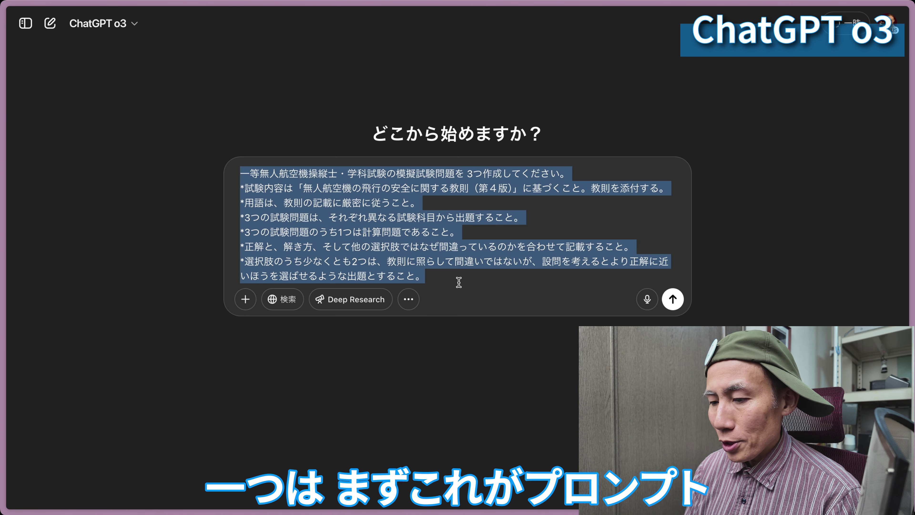
{"action": "left_click", "coordinate": [473, 281]}
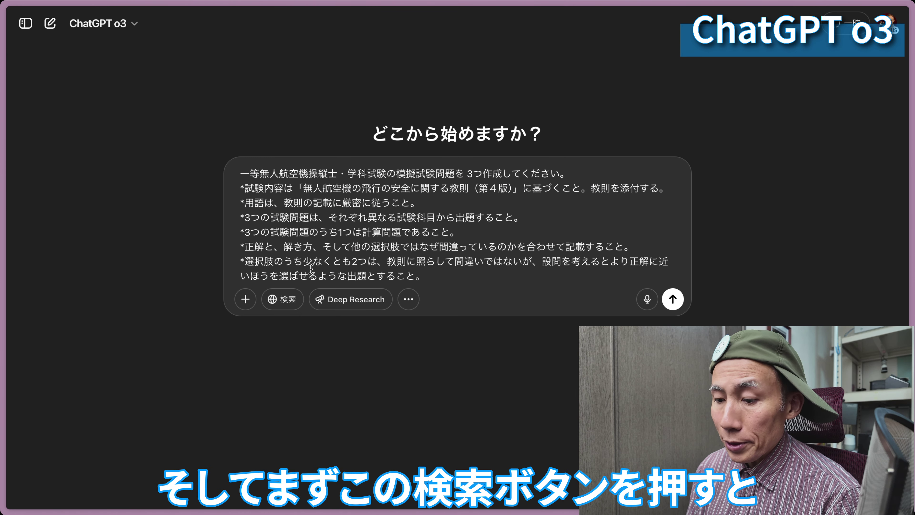
Enable web search for the prompt to check whether files can be attached, and disable it again.
{"action": "left_click", "coordinate": [293, 305]}
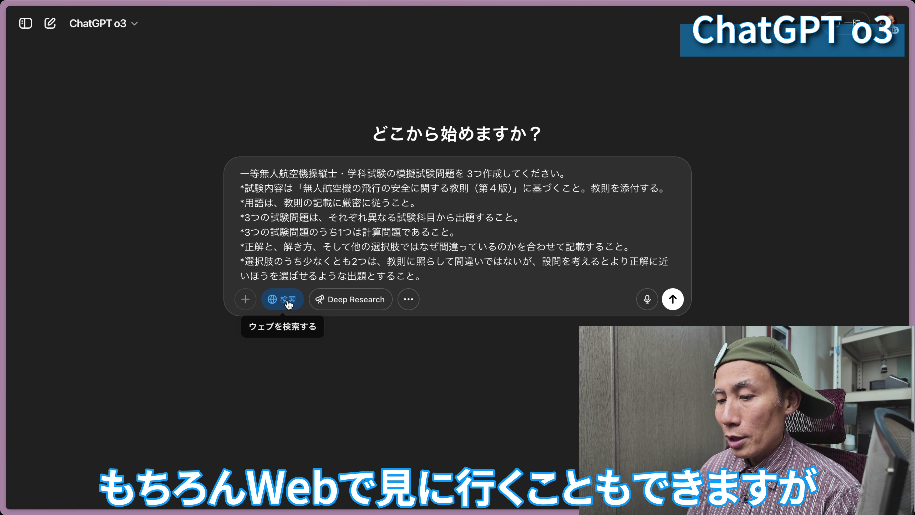
{"action": "mouse_move", "coordinate": [249, 305]}
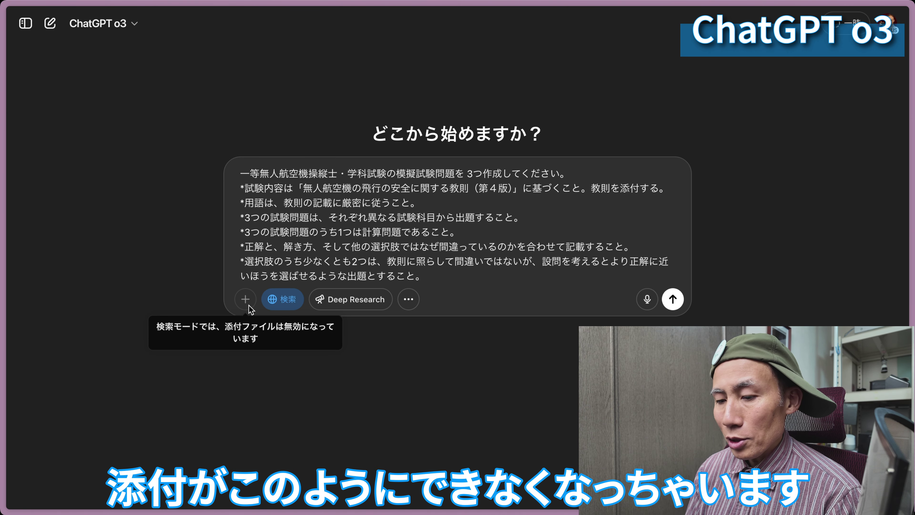
{"action": "left_click", "coordinate": [290, 305]}
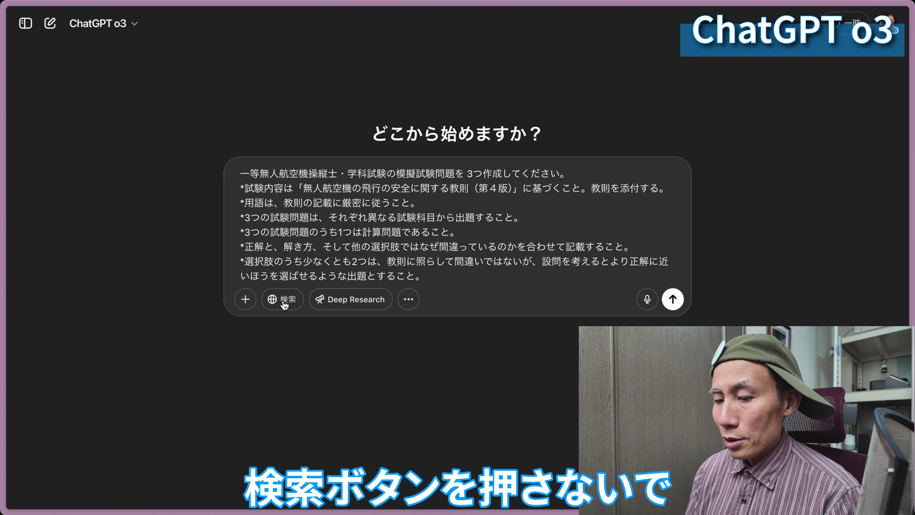
Attach 001860311.pdf from the computer's Uploads folder to the mock exam prompt and send it to o3.
{"action": "left_click", "coordinate": [248, 303]}
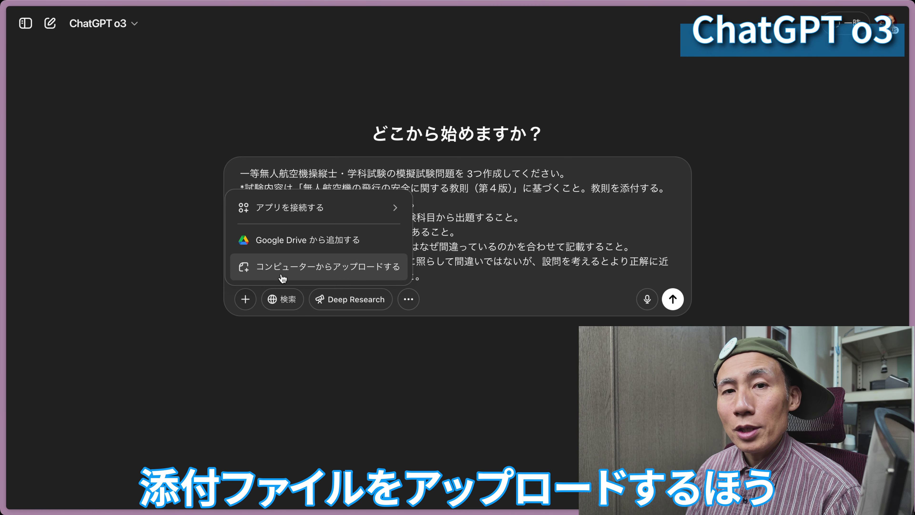
{"action": "left_click", "coordinate": [283, 266]}
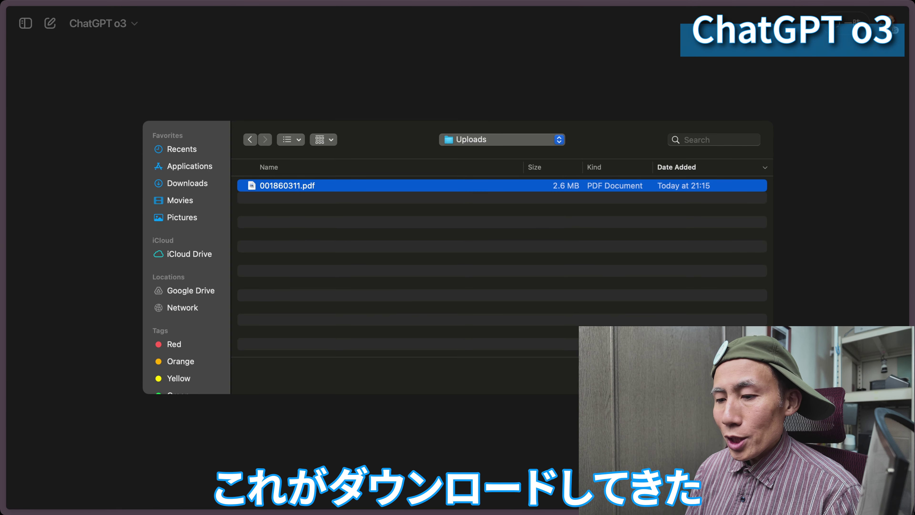
{"action": "key", "text": "Return"}
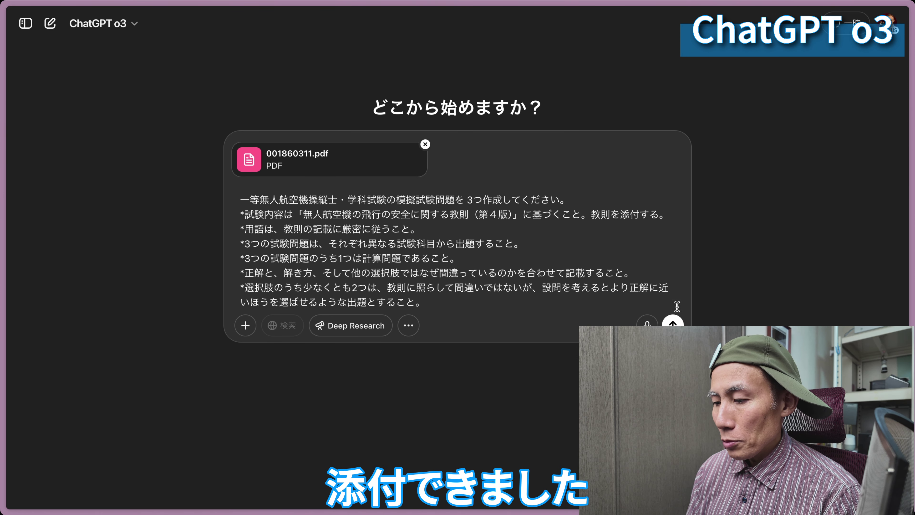
{"action": "left_click", "coordinate": [673, 324]}
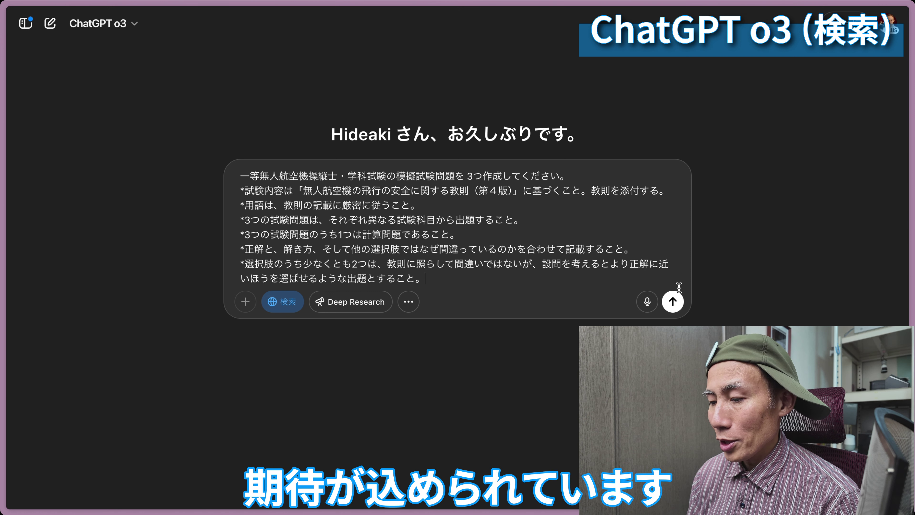
Submit the mock exam prompt to o3 with web search enabled and read through the reasoning behind its answer.
{"action": "left_click", "coordinate": [673, 303]}
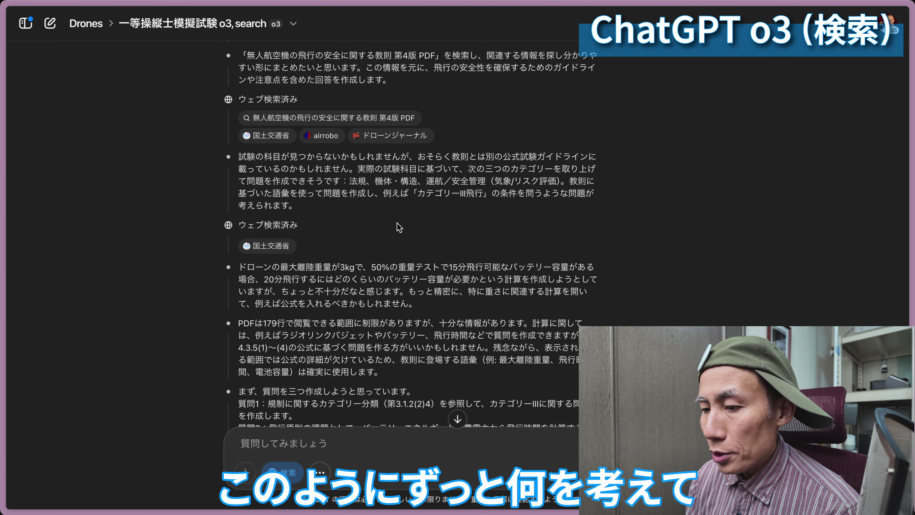
{"action": "scroll", "coordinate": [400, 227], "scroll_direction": "down", "scroll_amount": 5}
{"action": "scroll", "coordinate": [398, 226], "scroll_direction": "down", "scroll_amount": 4}
{"action": "scroll", "coordinate": [397, 223], "scroll_direction": "down", "scroll_amount": 2}
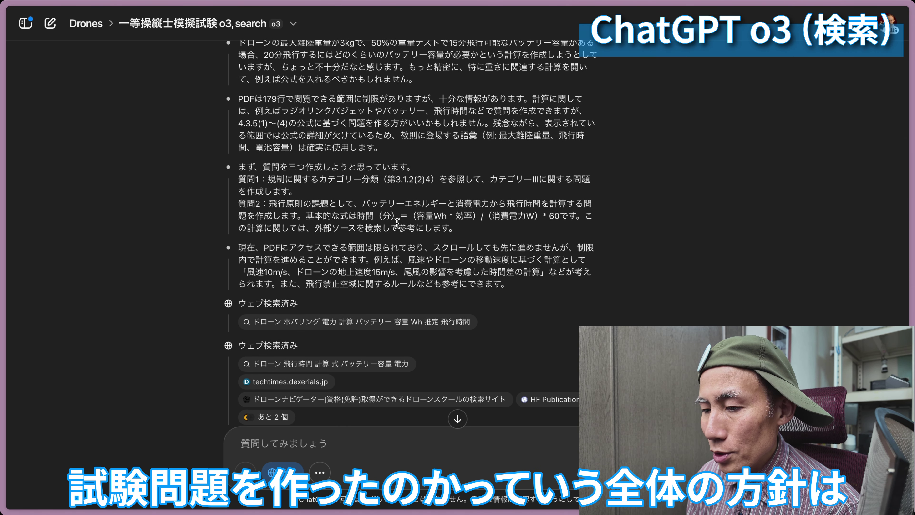
{"action": "scroll", "coordinate": [398, 223], "scroll_direction": "down", "scroll_amount": 5}
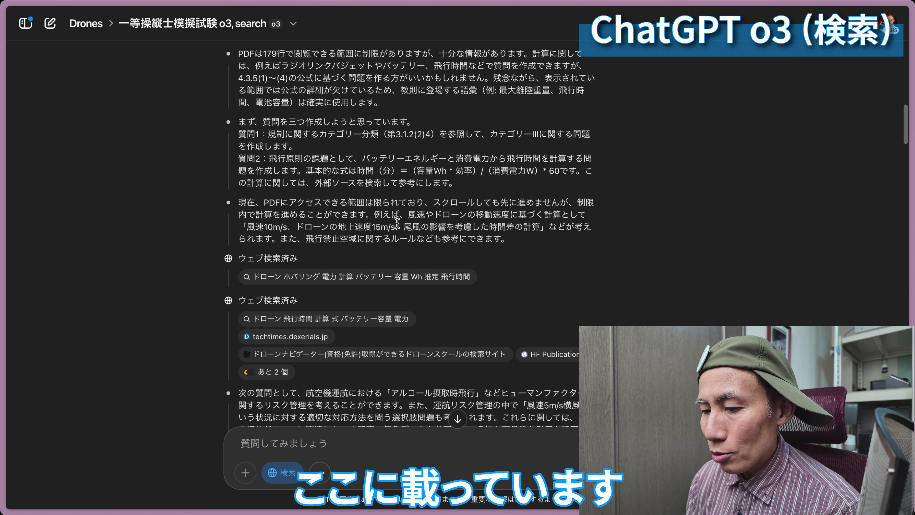
{"action": "scroll", "coordinate": [398, 223], "scroll_direction": "down", "scroll_amount": 10}
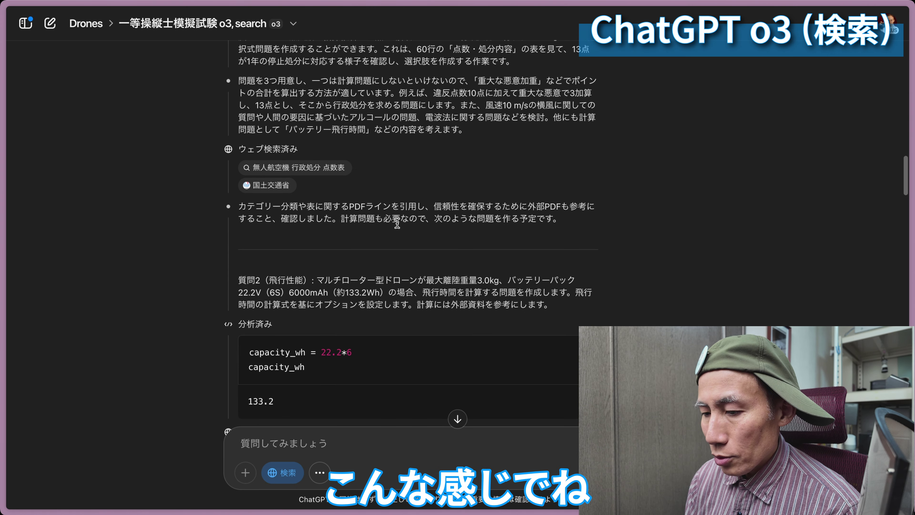
{"action": "scroll", "coordinate": [398, 223], "scroll_direction": "down", "scroll_amount": 3}
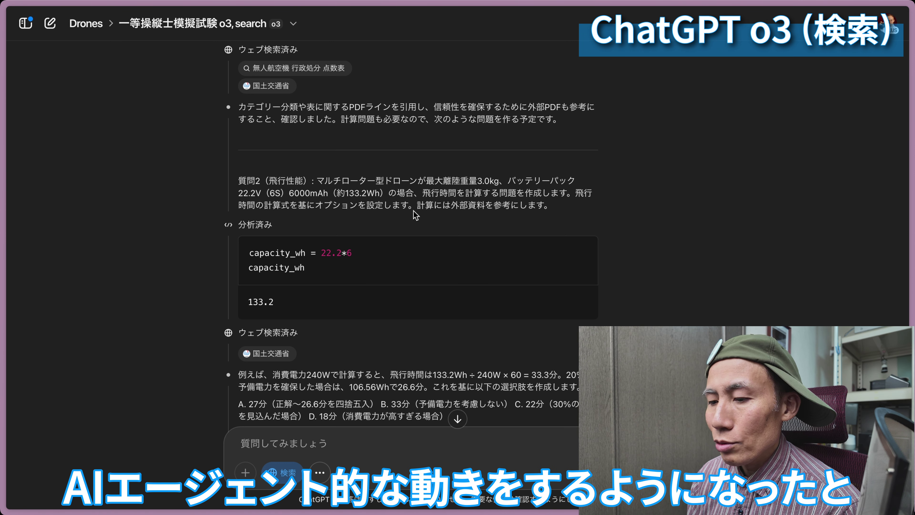
{"action": "scroll", "coordinate": [416, 215], "scroll_direction": "up", "scroll_amount": 3}
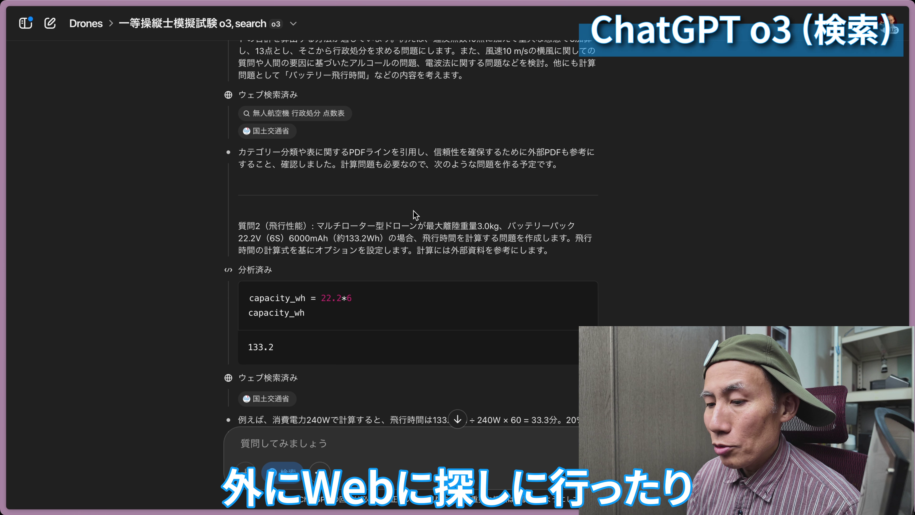
{"action": "scroll", "coordinate": [403, 216], "scroll_direction": "down", "scroll_amount": 3}
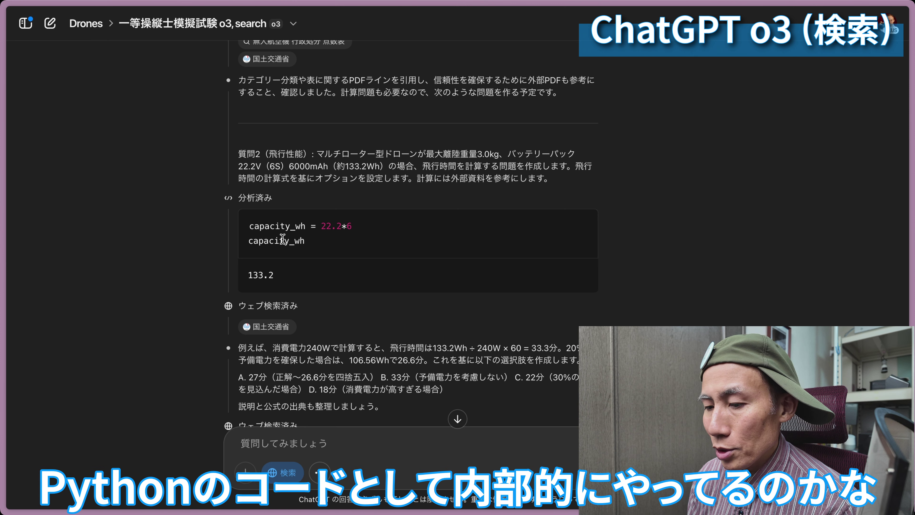
Examine the Python code for the battery capacity calculation in o3's reasoning and move on to the answer.
{"action": "left_click_drag", "start_coordinate": [251, 226], "coordinate": [353, 276]}
{"action": "left_click", "coordinate": [354, 276]}
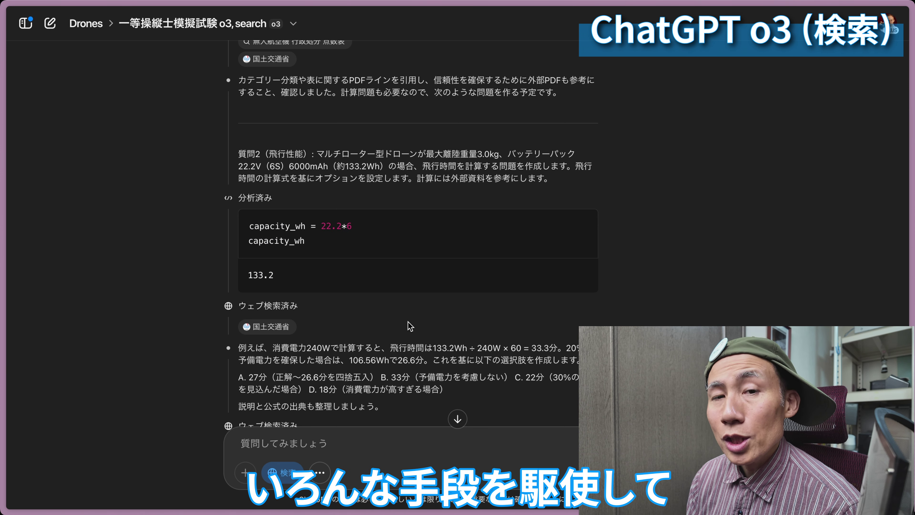
{"action": "scroll", "coordinate": [410, 327], "scroll_direction": "down", "scroll_amount": 1}
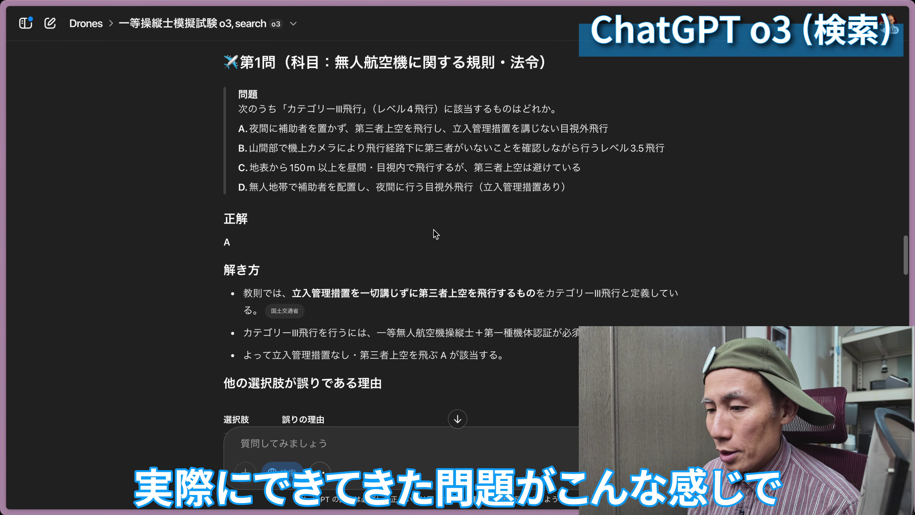
Skim the three generated mock questions from 第1問 through 第3問, including the answers and explanations.
{"action": "scroll", "coordinate": [434, 233], "scroll_direction": "up", "scroll_amount": 4}
{"action": "scroll", "coordinate": [434, 233], "scroll_direction": "down", "scroll_amount": 3}
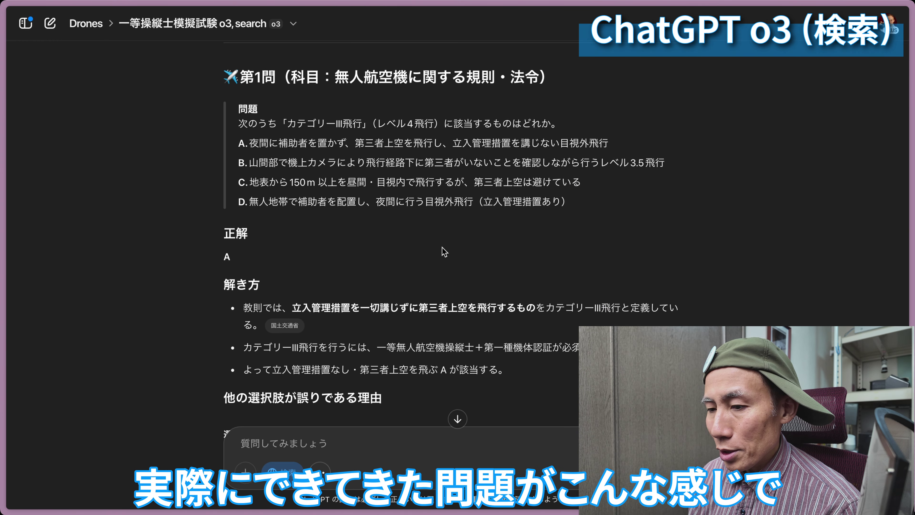
{"action": "scroll", "coordinate": [444, 250], "scroll_direction": "down", "scroll_amount": 1}
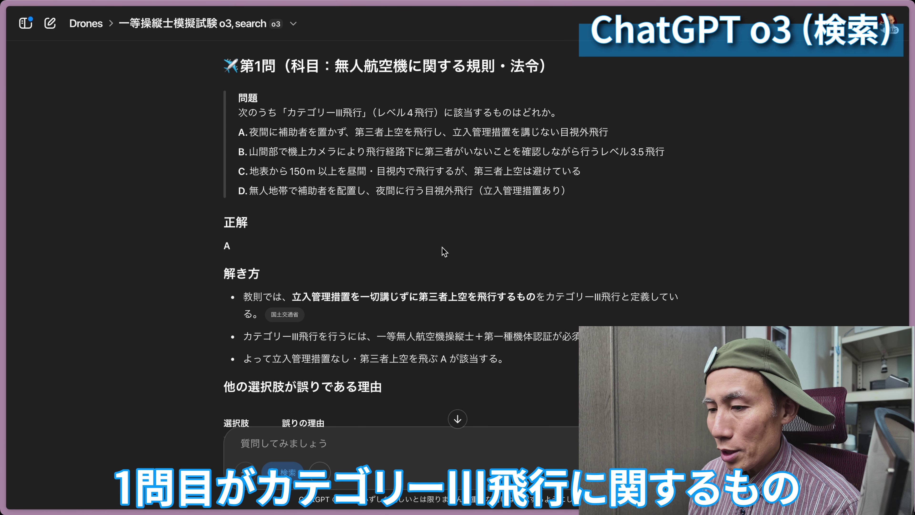
{"action": "scroll", "coordinate": [444, 251], "scroll_direction": "down", "scroll_amount": 9}
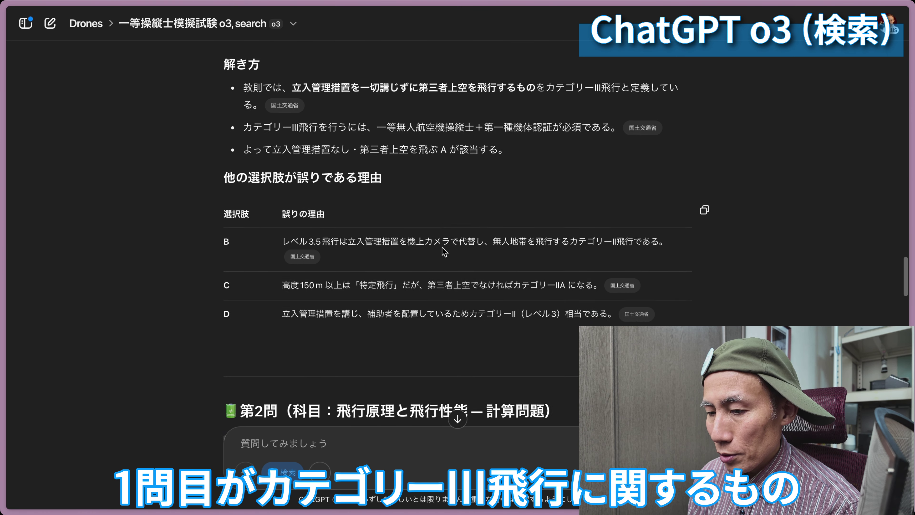
{"action": "scroll", "coordinate": [444, 251], "scroll_direction": "down", "scroll_amount": 6}
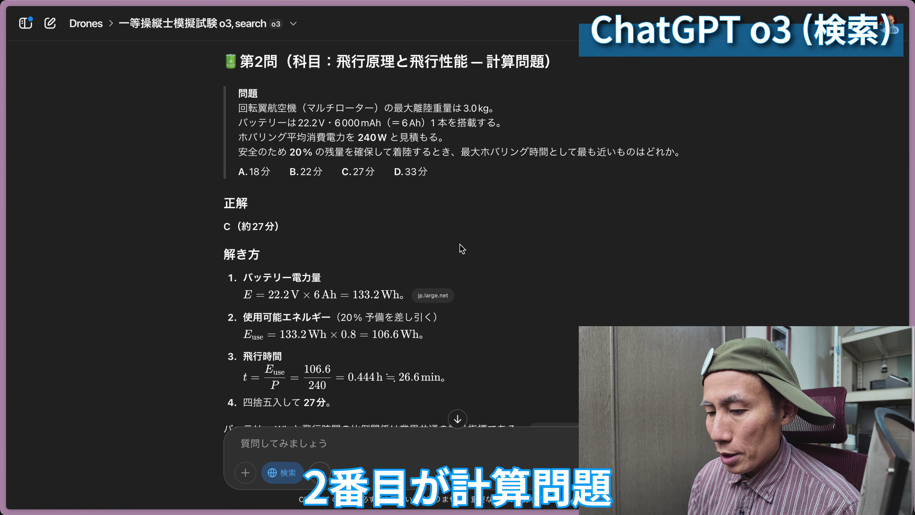
{"action": "scroll", "coordinate": [460, 245], "scroll_direction": "down", "scroll_amount": 16}
{"action": "scroll", "coordinate": [460, 245], "scroll_direction": "down", "scroll_amount": 3}
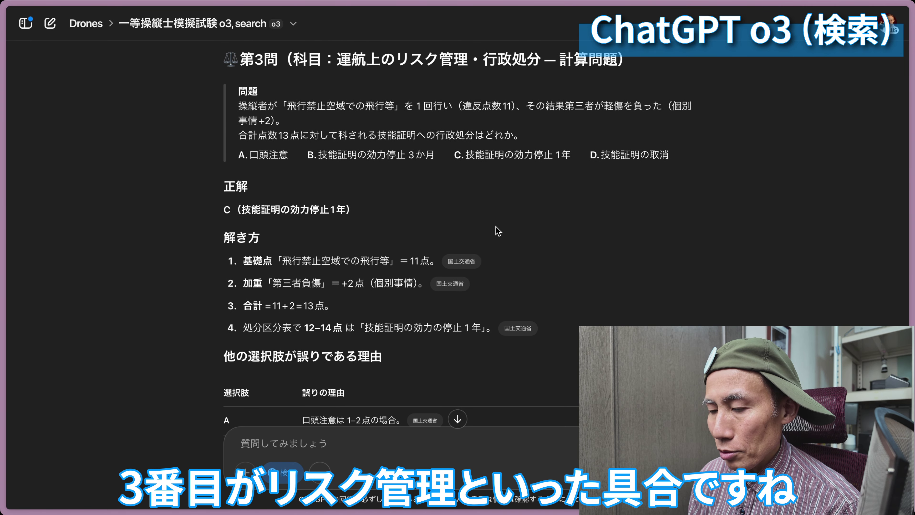
Return to 第1問 and examine its カテゴリーIII飛行 wording, correct option A and the A to D answer format.
{"action": "scroll", "coordinate": [498, 231], "scroll_direction": "up", "scroll_amount": 20}
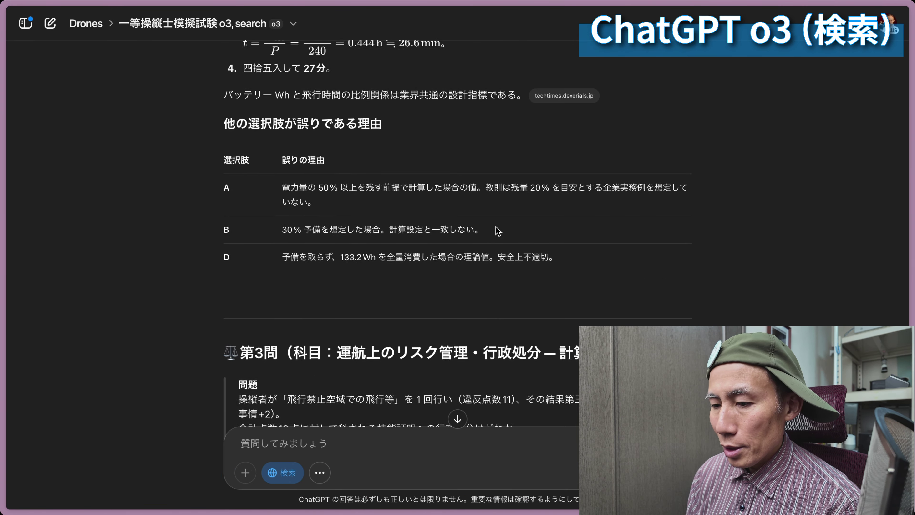
{"action": "scroll", "coordinate": [498, 230], "scroll_direction": "up", "scroll_amount": 6}
{"action": "scroll", "coordinate": [498, 231], "scroll_direction": "down", "scroll_amount": 2}
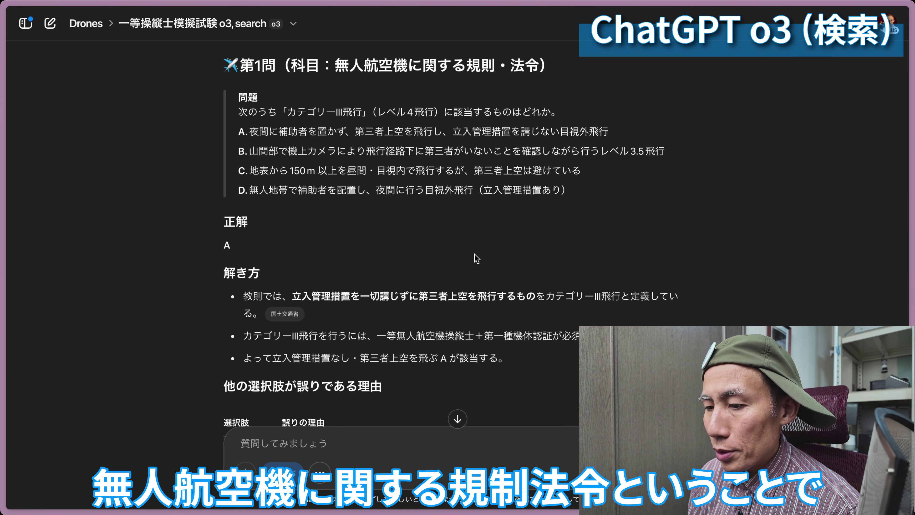
{"action": "scroll", "coordinate": [477, 259], "scroll_direction": "down", "scroll_amount": 1}
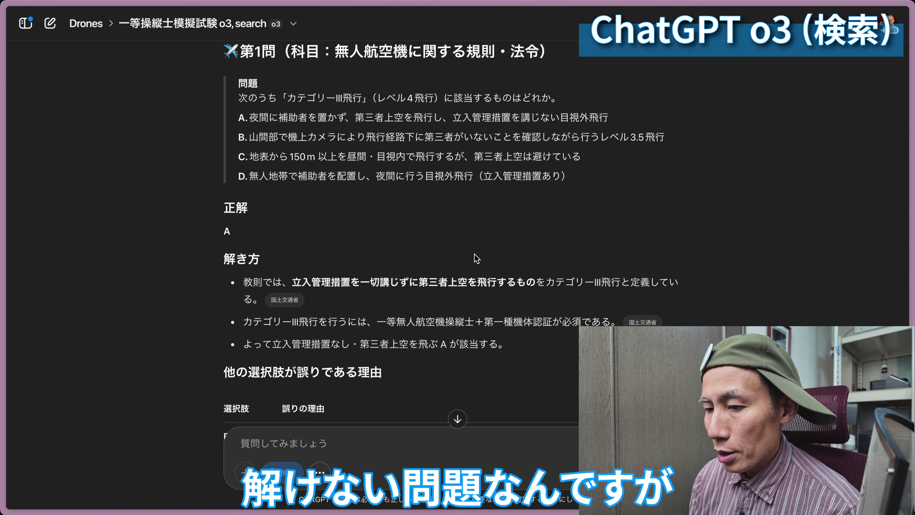
{"action": "mouse_move", "coordinate": [249, 116]}
{"action": "left_mouse_down"}
{"action": "mouse_move", "coordinate": [345, 126]}
{"action": "mouse_move", "coordinate": [627, 119]}
{"action": "left_mouse_up"}
{"action": "left_click", "coordinate": [637, 120]}
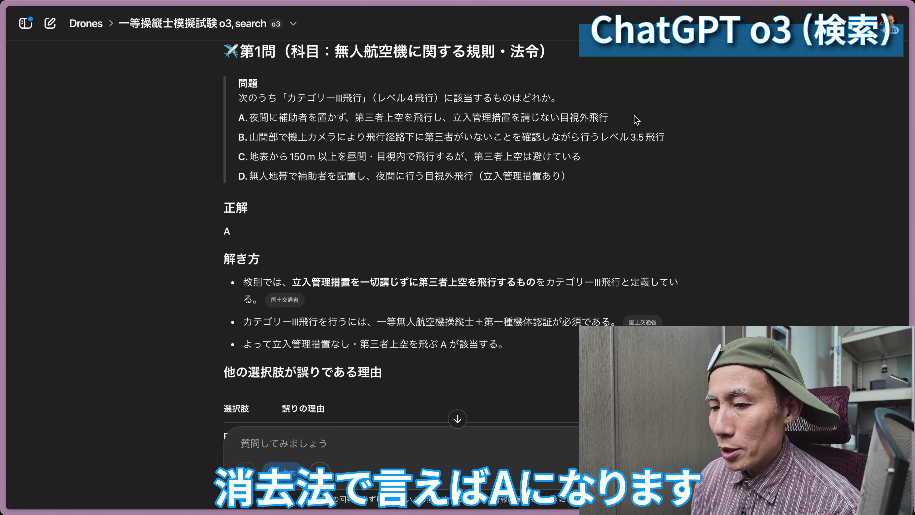
{"action": "scroll", "coordinate": [623, 215], "scroll_direction": "up", "scroll_amount": 1}
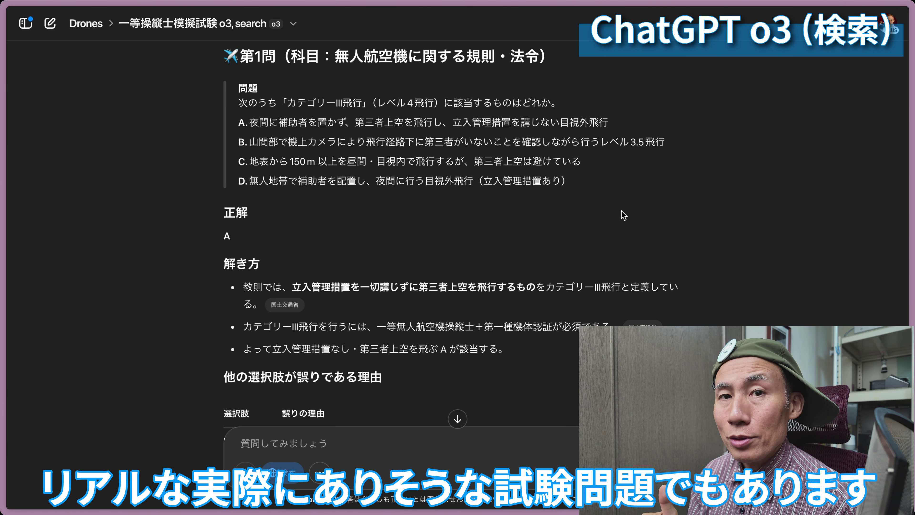
{"action": "scroll", "coordinate": [624, 215], "scroll_direction": "down", "scroll_amount": 8}
{"action": "scroll", "coordinate": [624, 215], "scroll_direction": "up", "scroll_amount": 11}
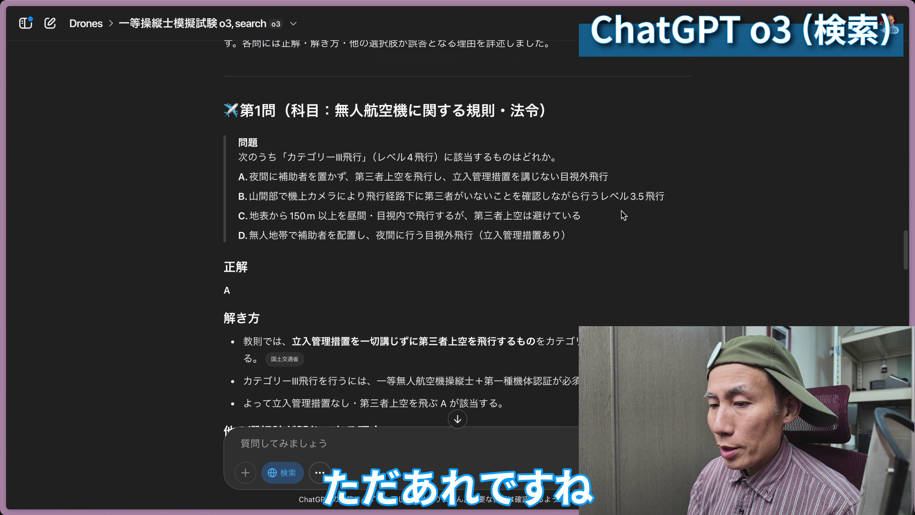
{"action": "scroll", "coordinate": [624, 216], "scroll_direction": "down", "scroll_amount": 3}
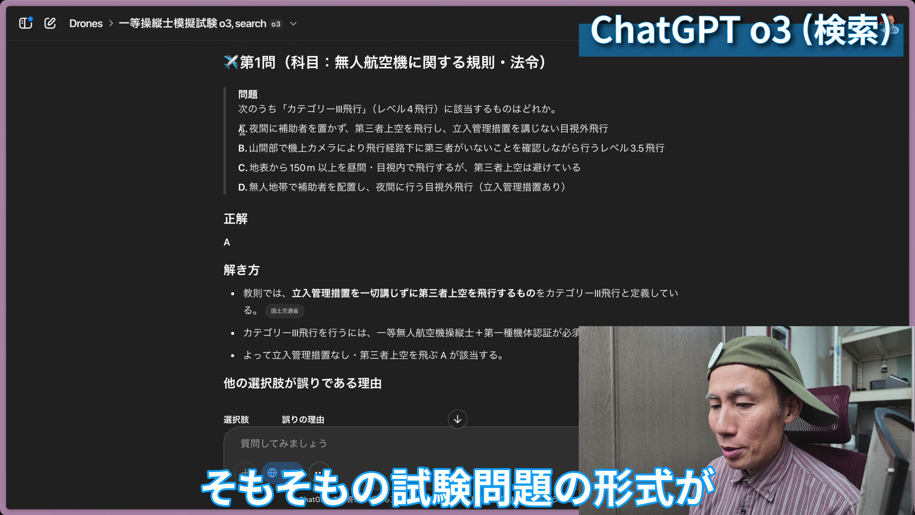
{"action": "left_click_drag", "start_coordinate": [241, 128], "coordinate": [249, 185]}
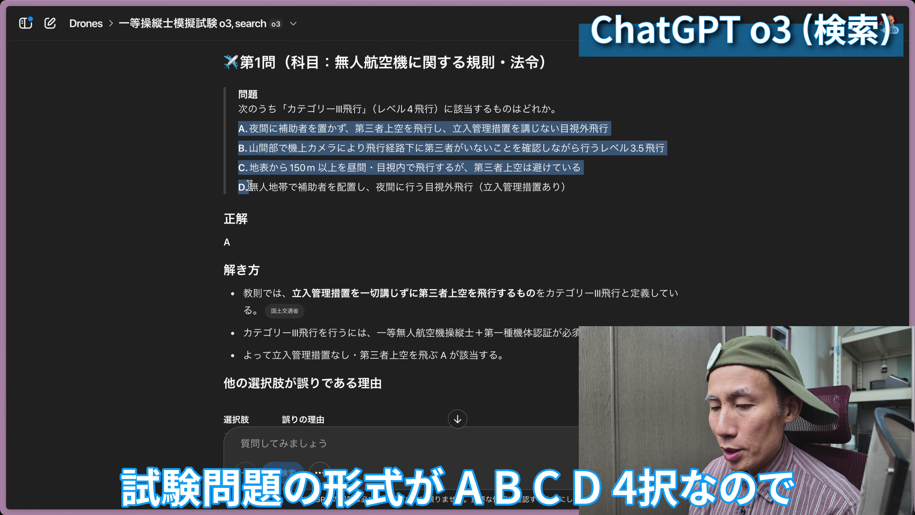
{"action": "left_click", "coordinate": [326, 223]}
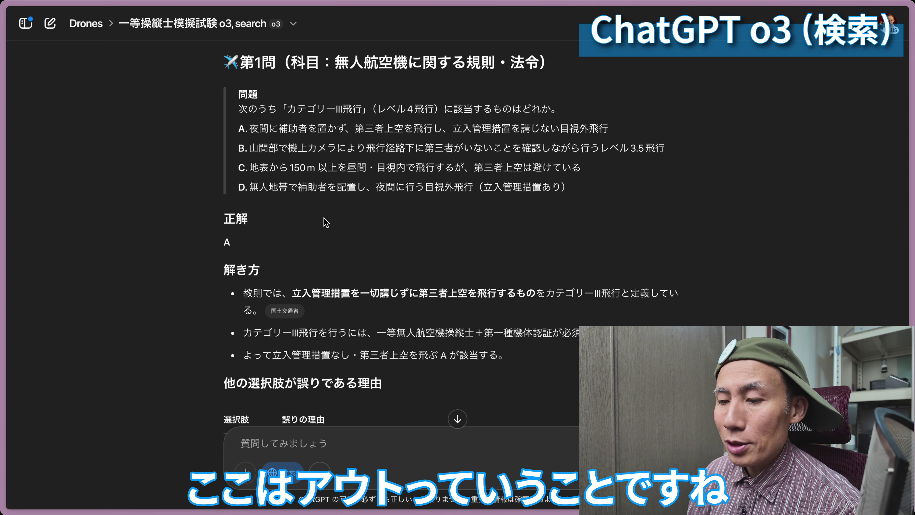
Read 第2問, the multirotor hovering-time calculation question, with its answer choices and worked solution.
{"action": "scroll", "coordinate": [326, 222], "scroll_direction": "down", "scroll_amount": 8}
{"action": "scroll", "coordinate": [400, 233], "scroll_direction": "down", "scroll_amount": 3}
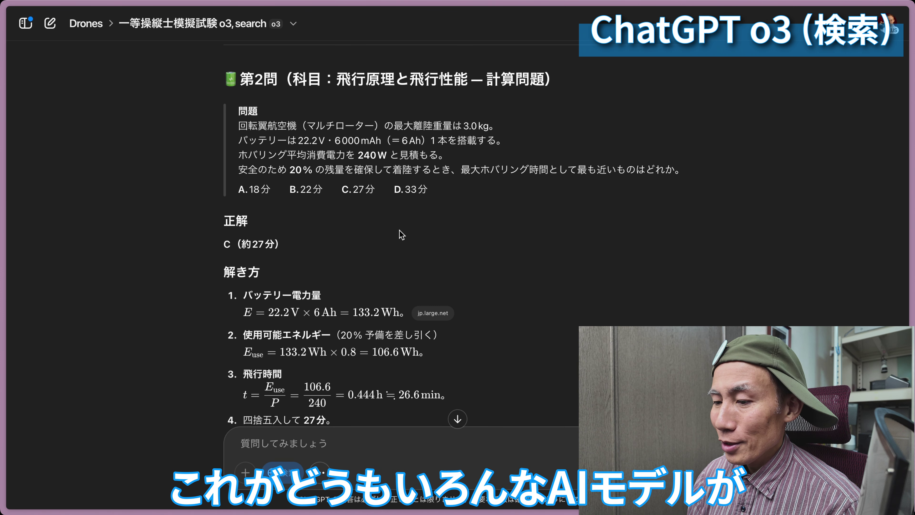
{"action": "scroll", "coordinate": [402, 235], "scroll_direction": "down", "scroll_amount": 1}
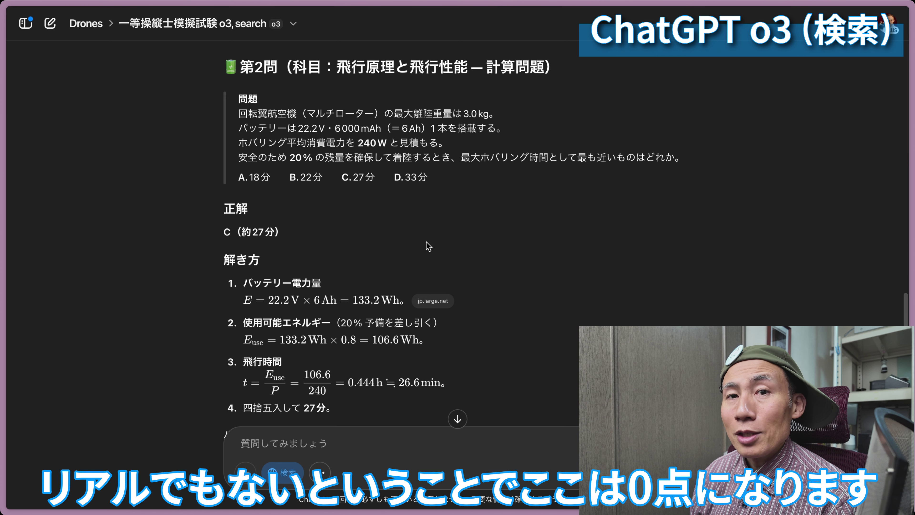
Examine 第3問 on violation points, checking its scenario, option C and the 計算問題 label in its heading.
{"action": "scroll", "coordinate": [611, 266], "scroll_direction": "down", "scroll_amount": 8}
{"action": "scroll", "coordinate": [611, 266], "scroll_direction": "down", "scroll_amount": 9}
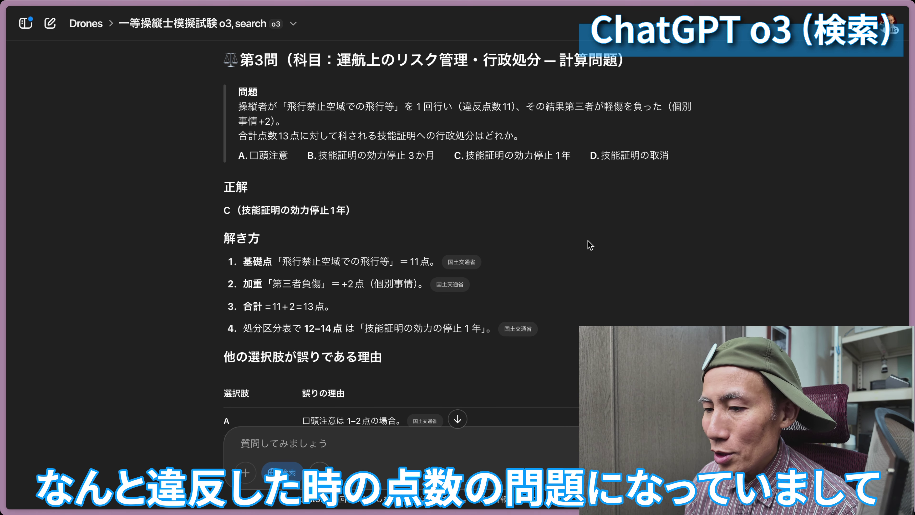
{"action": "left_click_drag", "start_coordinate": [287, 106], "coordinate": [391, 105]}
{"action": "left_click", "coordinate": [410, 107]}
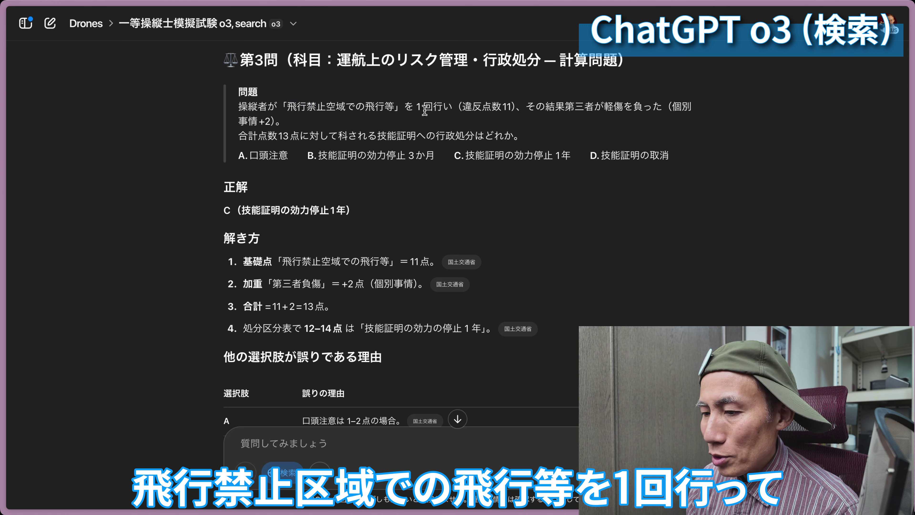
{"action": "left_click_drag", "start_coordinate": [462, 107], "coordinate": [660, 117]}
{"action": "left_click", "coordinate": [547, 108]}
{"action": "left_click", "coordinate": [671, 109]}
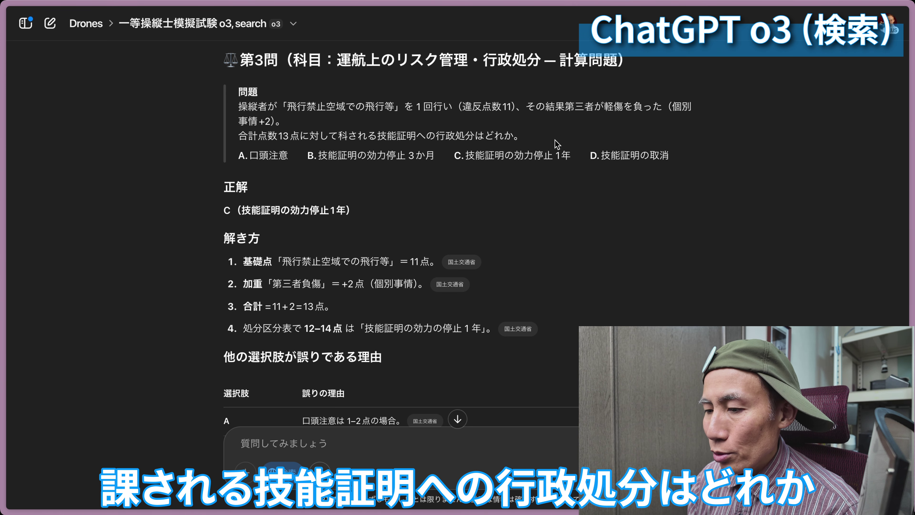
{"action": "left_click_drag", "start_coordinate": [451, 155], "coordinate": [581, 159]}
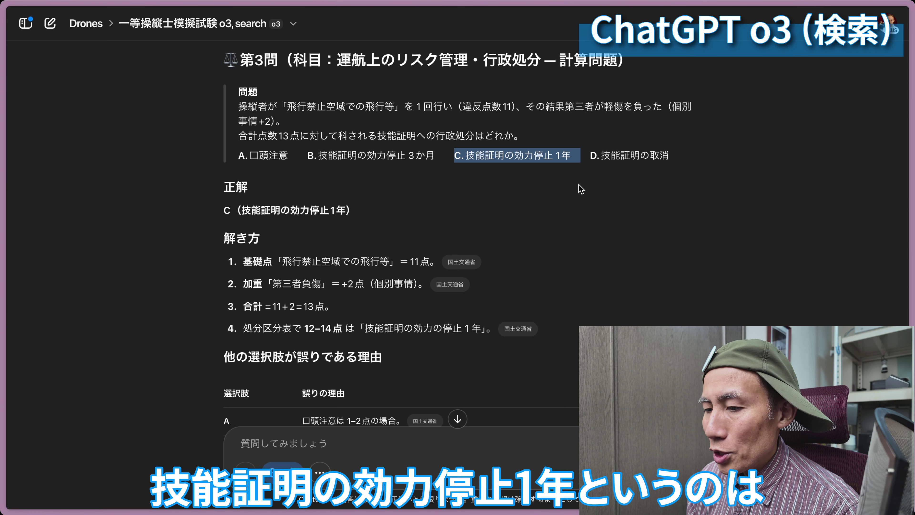
{"action": "left_click", "coordinate": [557, 191]}
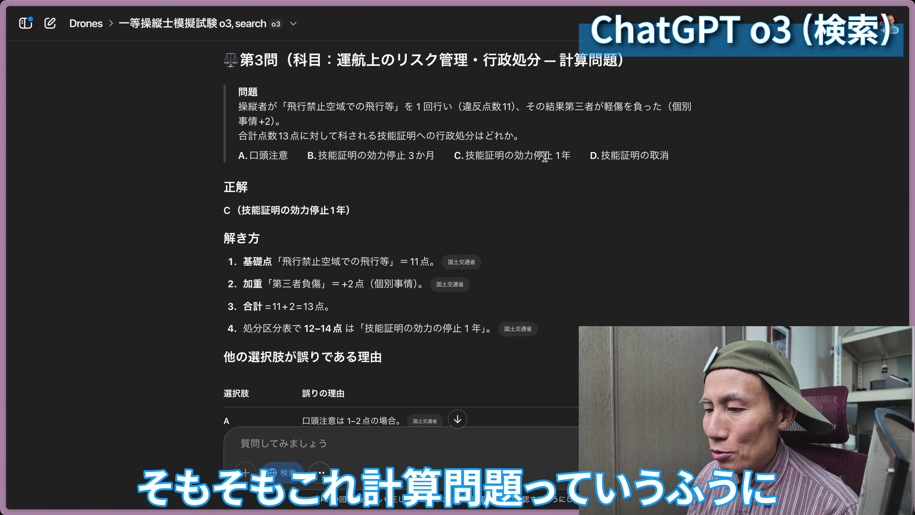
{"action": "left_click_drag", "start_coordinate": [560, 60], "coordinate": [628, 62]}
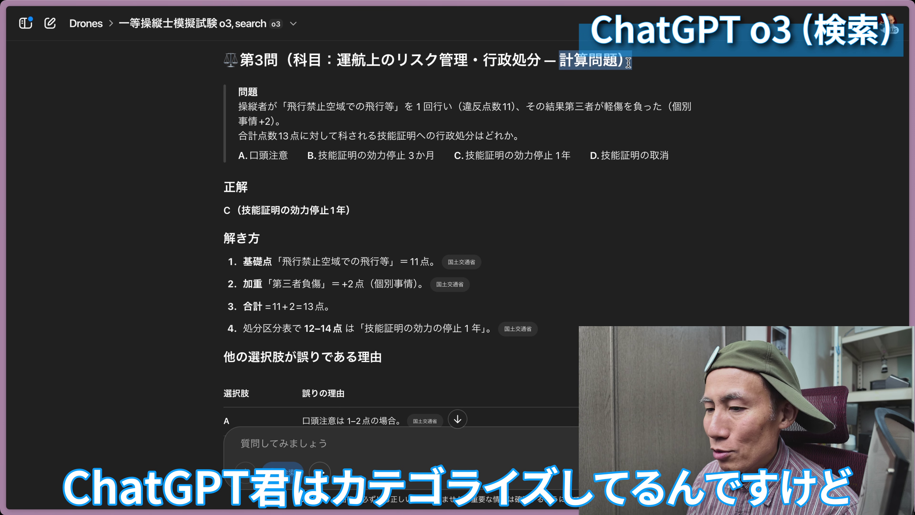
{"action": "left_click", "coordinate": [647, 86]}
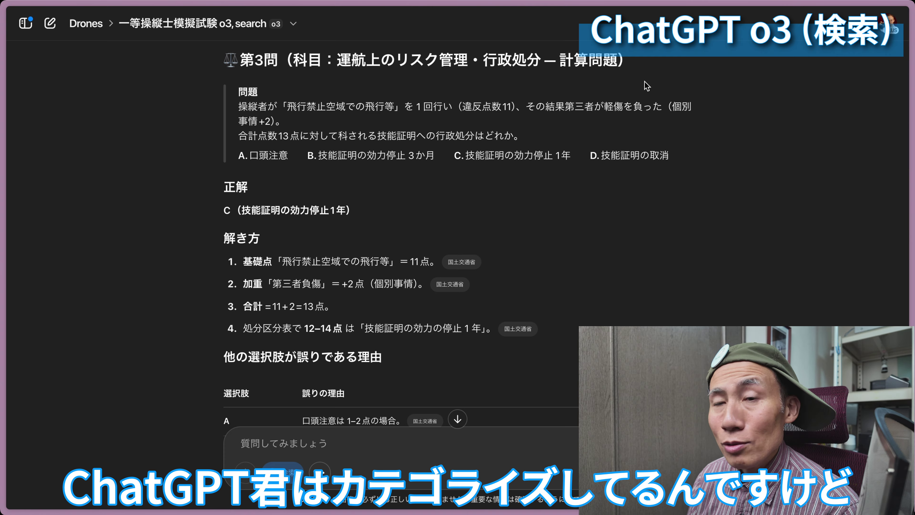
Go back to 第2問 and check the 計算問題 label in its heading for comparison with 第3問.
{"action": "scroll", "coordinate": [647, 85], "scroll_direction": "up", "scroll_amount": 20}
{"action": "scroll", "coordinate": [645, 86], "scroll_direction": "down", "scroll_amount": 4}
{"action": "scroll", "coordinate": [648, 85], "scroll_direction": "up", "scroll_amount": 1}
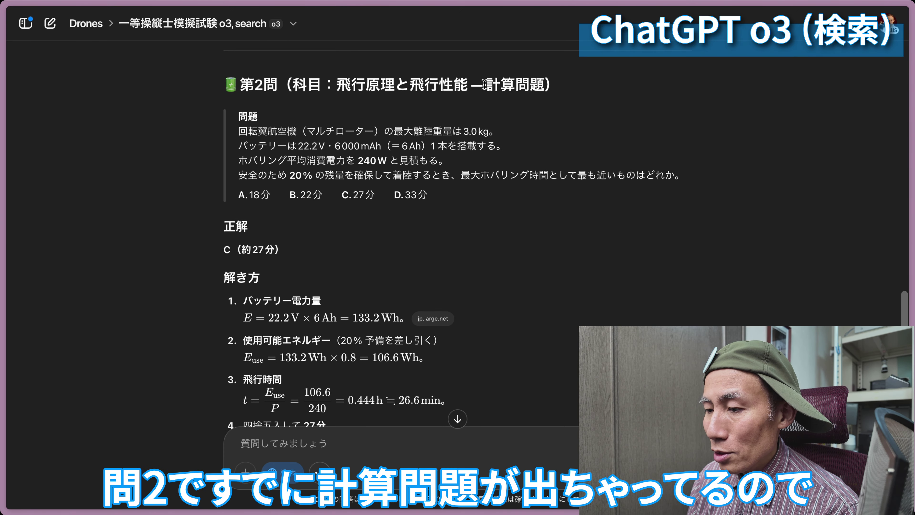
{"action": "left_click_drag", "start_coordinate": [485, 85], "coordinate": [554, 87]}
{"action": "left_click", "coordinate": [620, 125]}
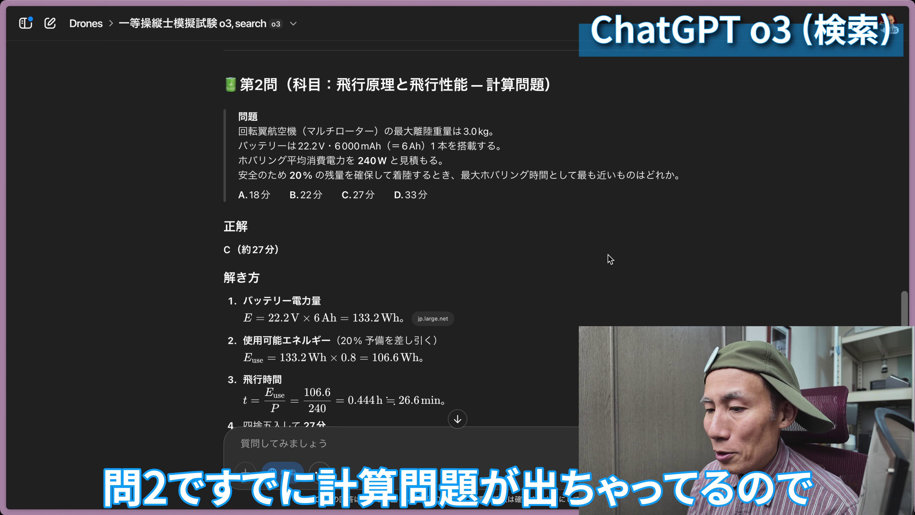
{"action": "scroll", "coordinate": [610, 259], "scroll_direction": "down", "scroll_amount": 1}
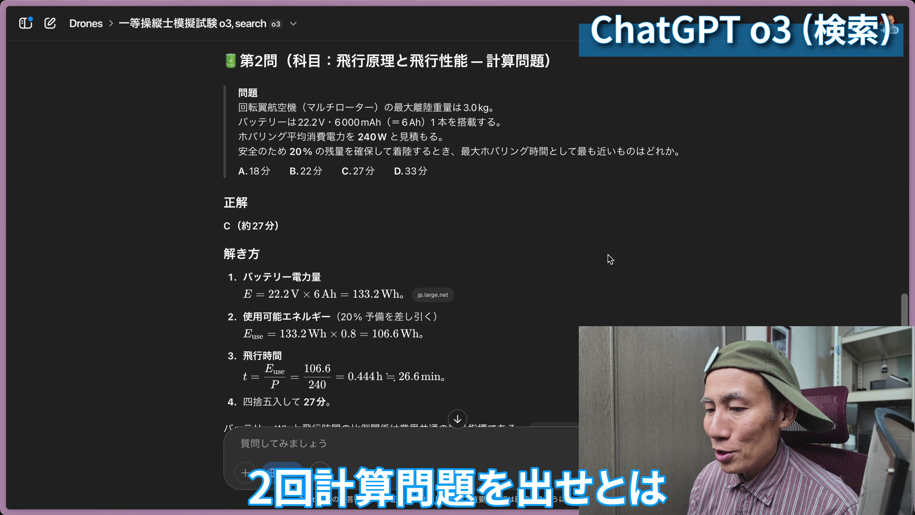
Return to 第3問 and compare its 計算問題 label with the actual wording of the question.
{"action": "scroll", "coordinate": [610, 259], "scroll_direction": "down", "scroll_amount": 15}
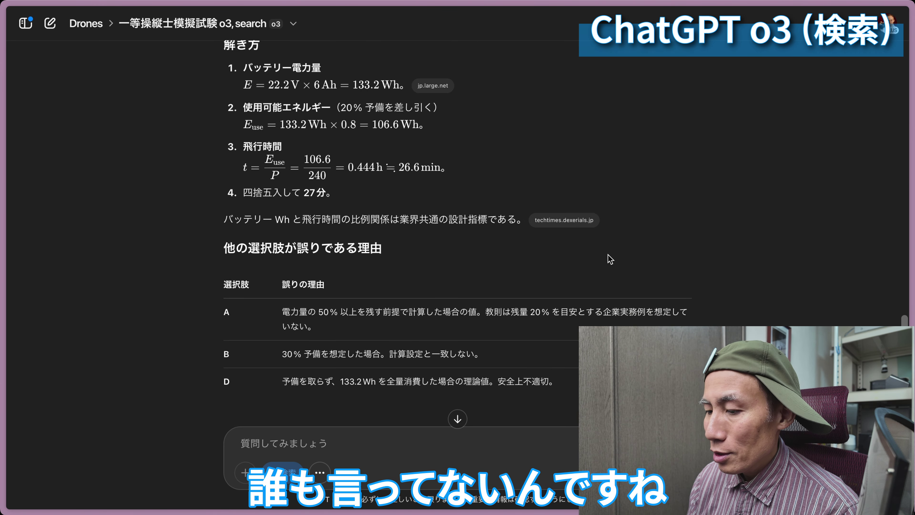
{"action": "scroll", "coordinate": [610, 259], "scroll_direction": "down", "scroll_amount": 6}
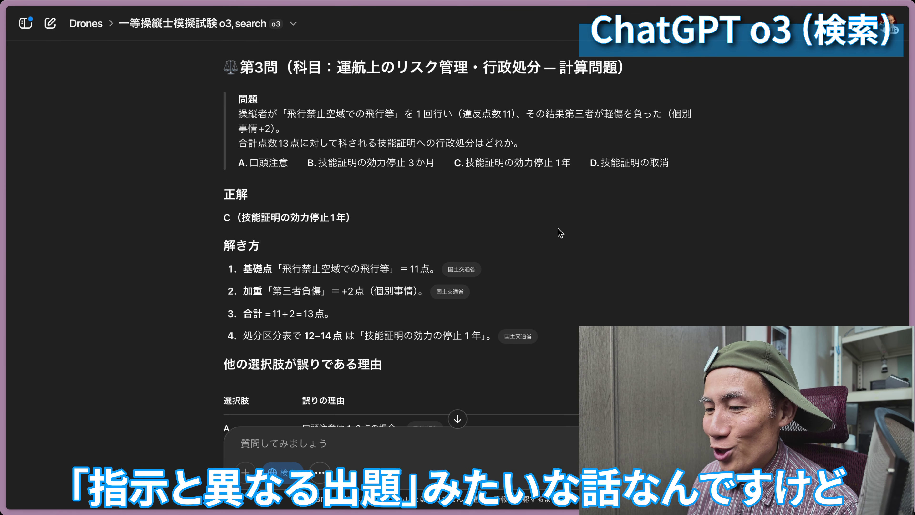
{"action": "left_click_drag", "start_coordinate": [559, 67], "coordinate": [617, 68]}
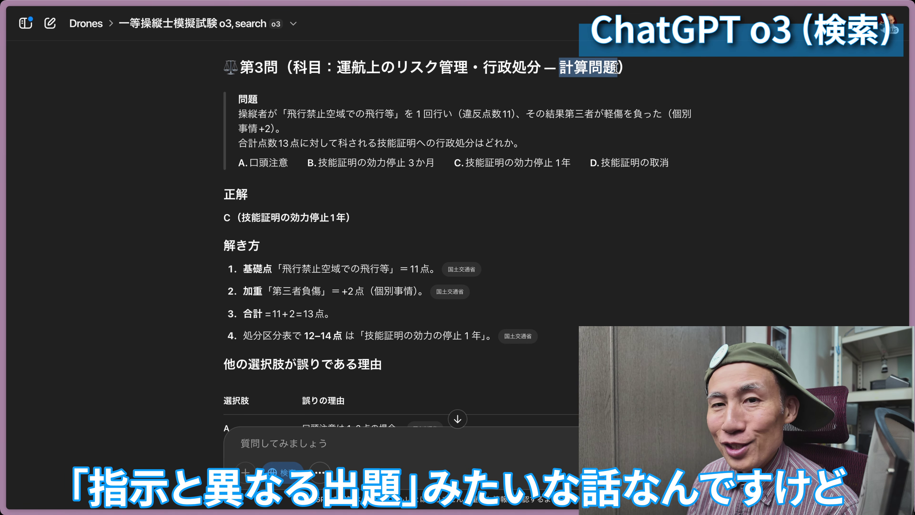
{"action": "left_click_drag", "start_coordinate": [280, 114], "coordinate": [318, 133]}
{"action": "left_click", "coordinate": [465, 222]}
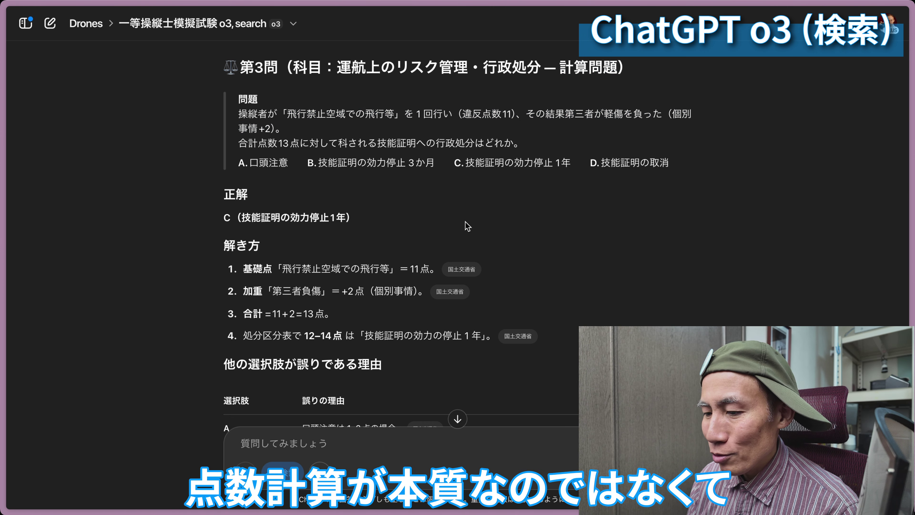
Check 第3問's source by stepping through the matches for 点数 in 001860312.pdf up to the 点数表 on page 31.
{"action": "left_click", "coordinate": [462, 269]}
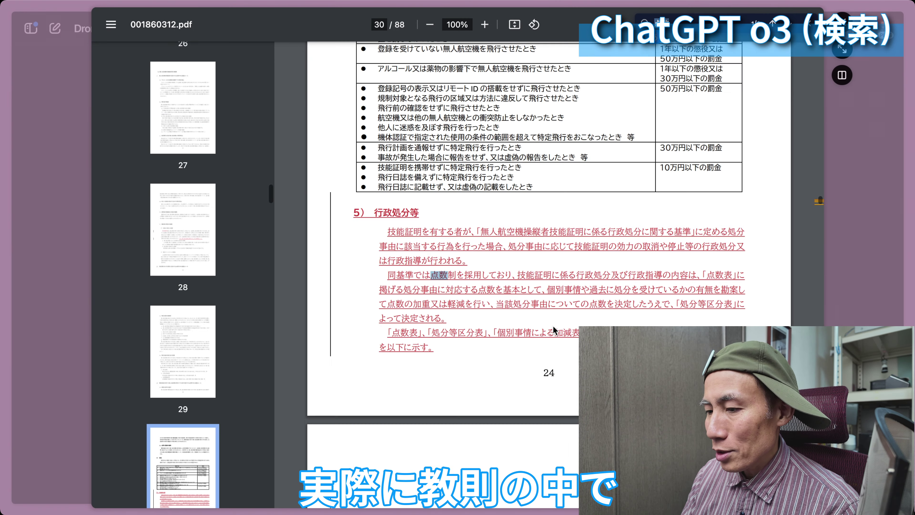
{"action": "key", "text": "Return"}
{"action": "key", "text": "Return"}
{"action": "key", "text": "Return"}
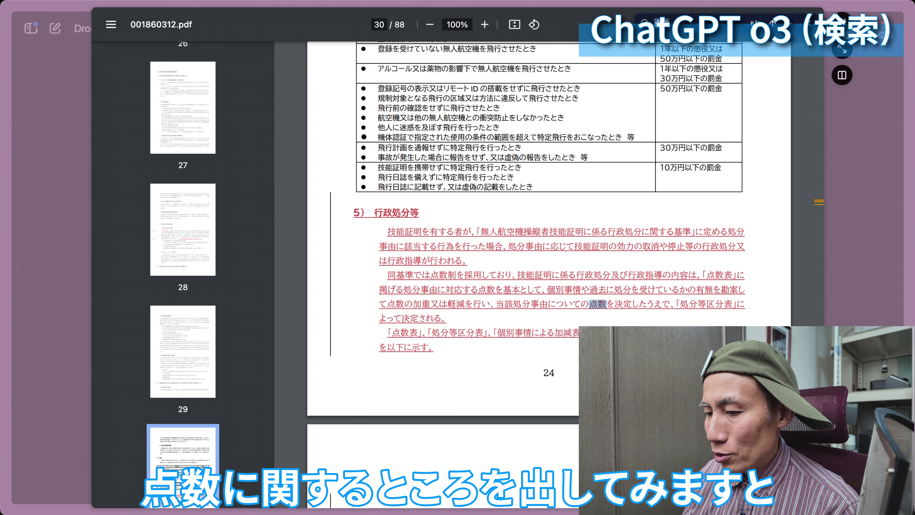
{"action": "key", "text": "Return"}
{"action": "key", "text": "Return"}
{"action": "key", "text": "Return"}
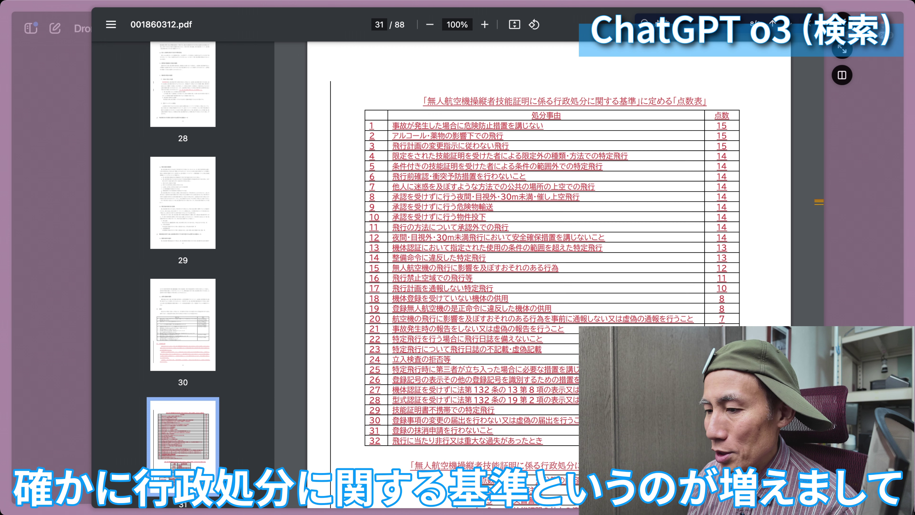
Read the 点数表 on page 31 of 001860312.pdf through item 32 and on to the 処分等区分表 beneath it.
{"action": "scroll", "coordinate": [541, 253], "scroll_direction": "down", "scroll_amount": 2}
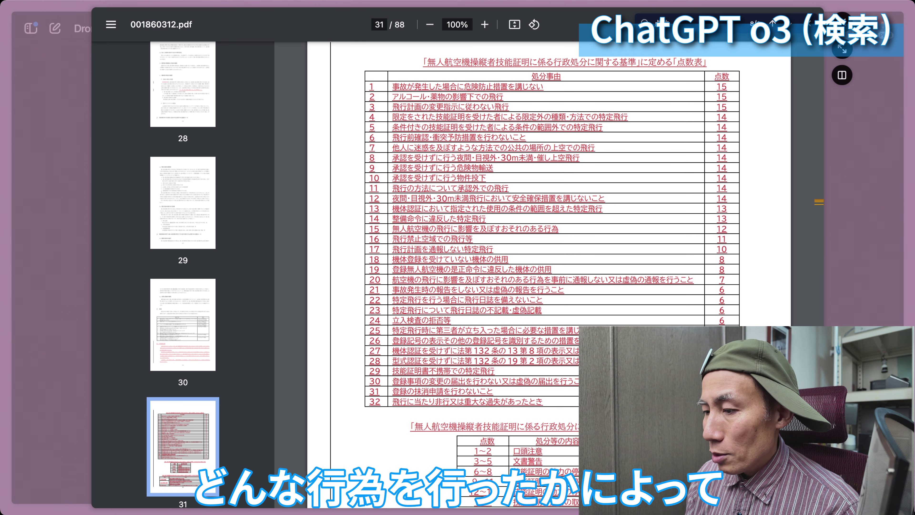
{"action": "scroll", "coordinate": [551, 231], "scroll_direction": "down", "scroll_amount": 1}
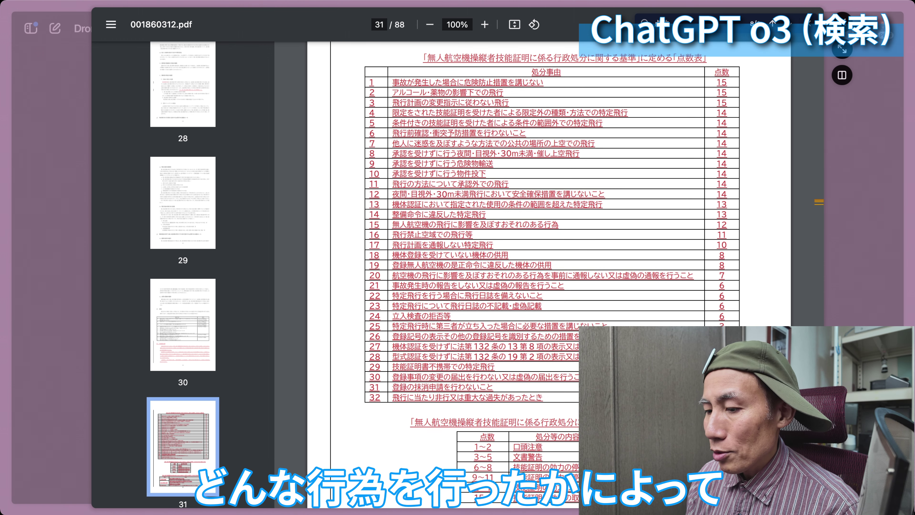
{"action": "scroll", "coordinate": [551, 231], "scroll_direction": "down", "scroll_amount": 3}
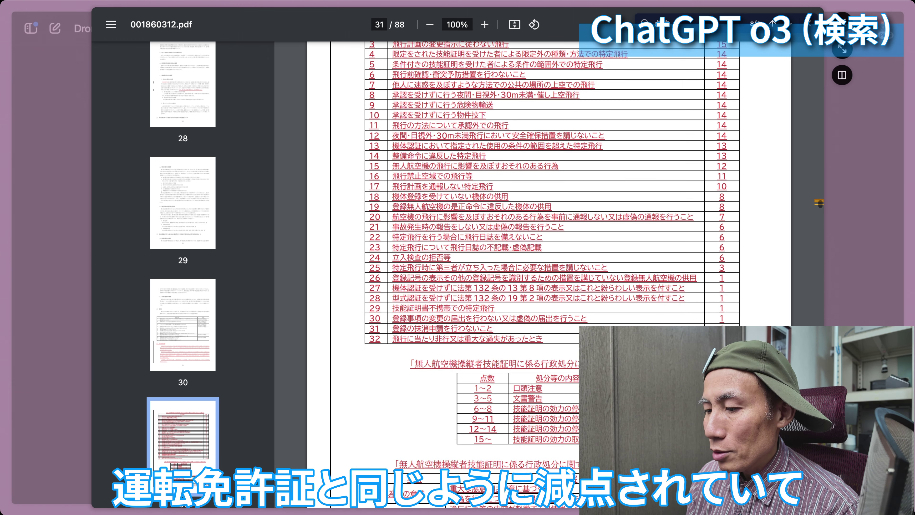
{"action": "scroll", "coordinate": [551, 231], "scroll_direction": "down", "scroll_amount": 3}
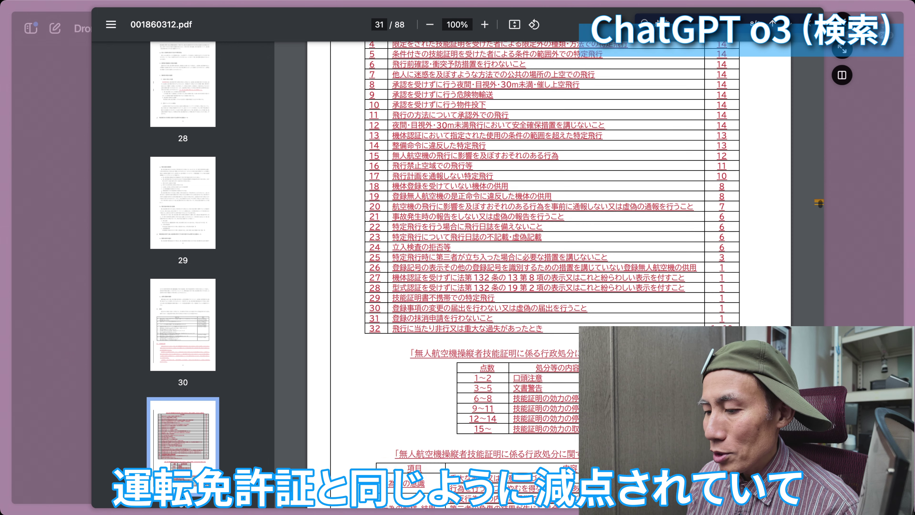
{"action": "scroll", "coordinate": [552, 231], "scroll_direction": "down", "scroll_amount": 1}
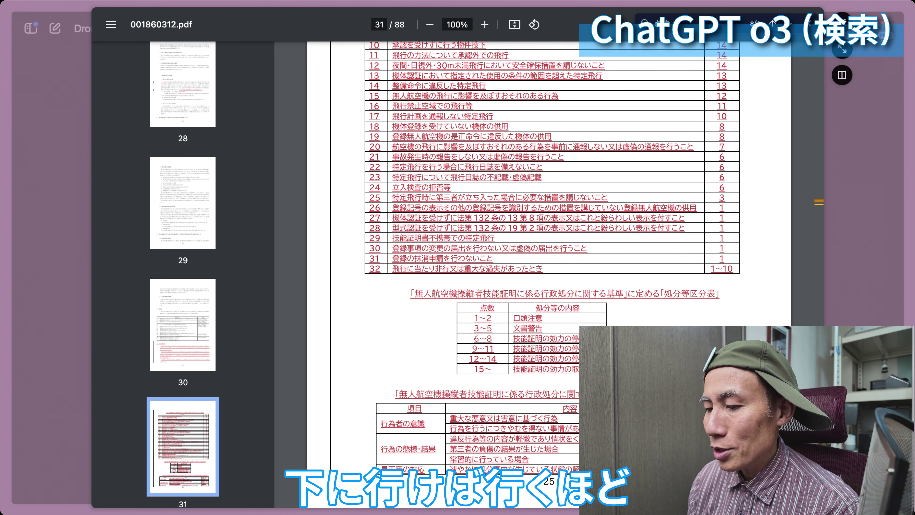
Check the 罰則 table and 行政処分等 section on page 30, and return to the 点数表 on page 31.
{"action": "scroll", "coordinate": [820, 203], "scroll_direction": "up", "scroll_amount": 10}
{"action": "scroll", "coordinate": [819, 203], "scroll_direction": "down", "scroll_amount": 10}
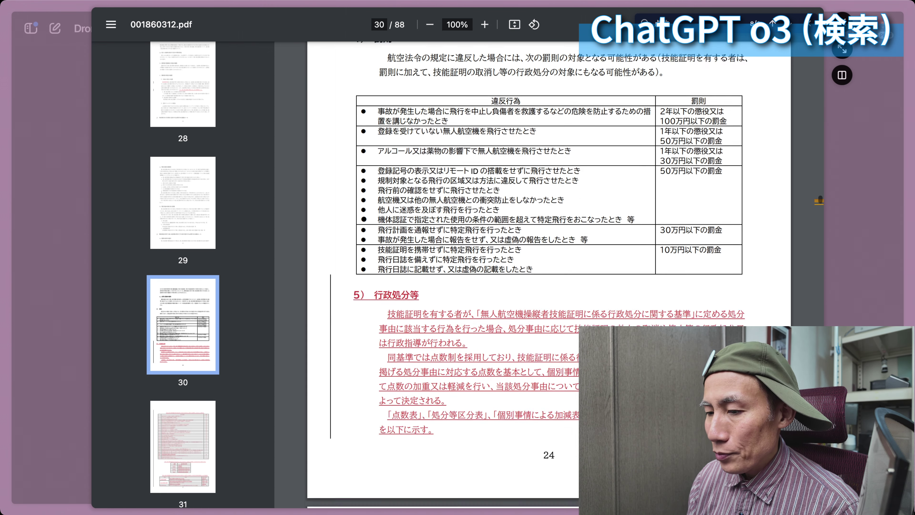
{"action": "scroll", "coordinate": [819, 203], "scroll_direction": "down", "scroll_amount": 1}
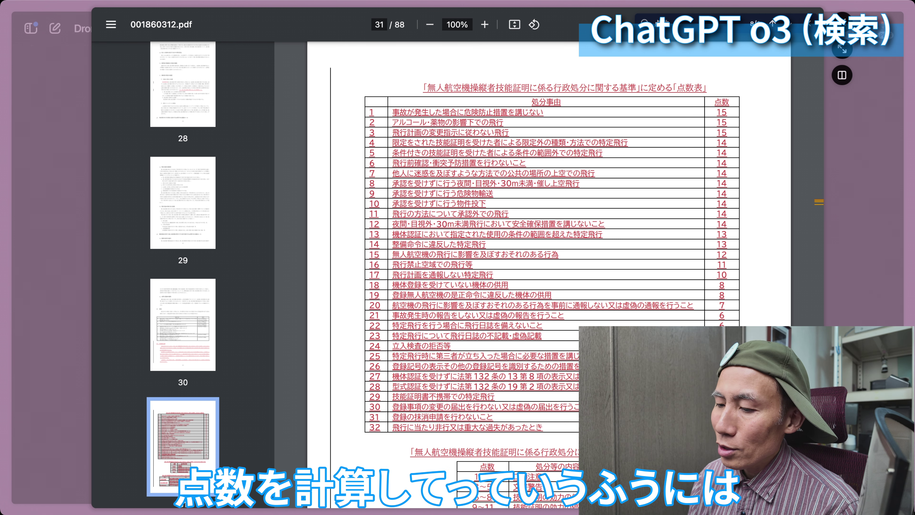
{"action": "left_click", "coordinate": [858, 321]}
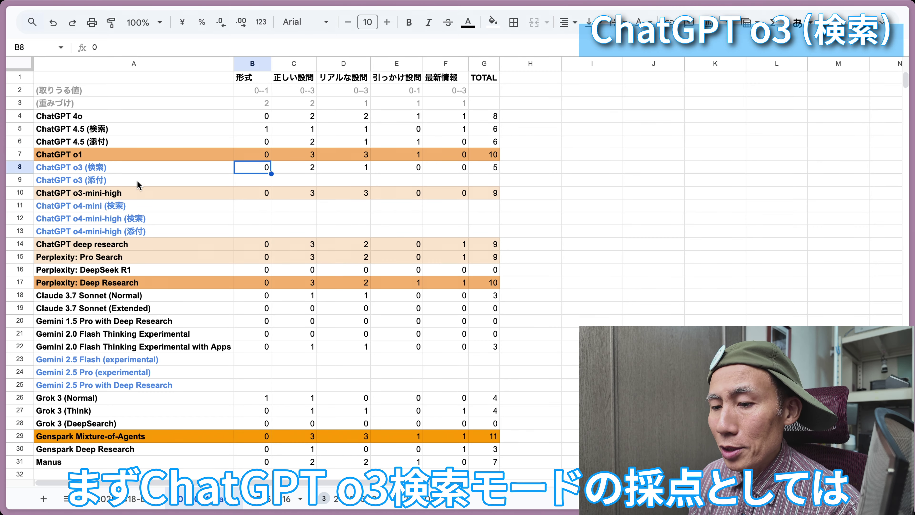
Review the ChatGPT o3 (検索) row in the scoring sheet, category by category from 正しい設問 through TOTAL.
{"action": "left_click", "coordinate": [126, 170]}
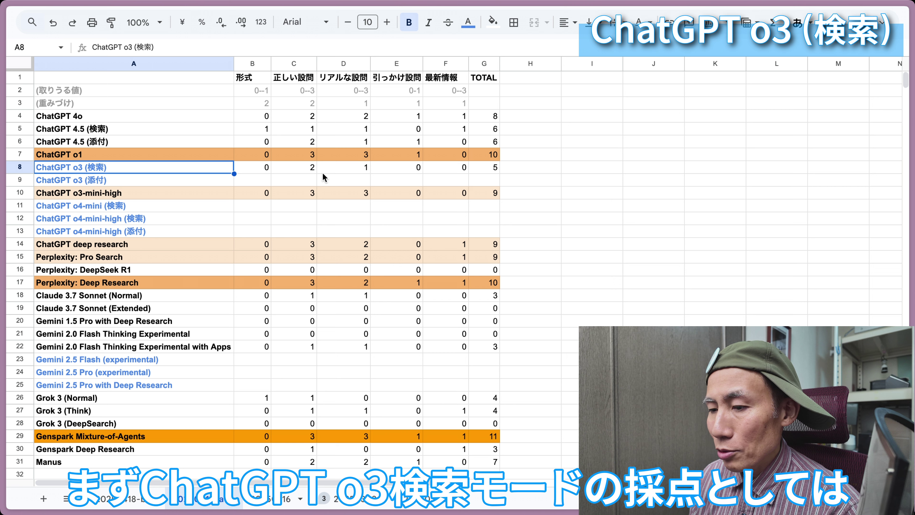
{"action": "left_click", "coordinate": [303, 171]}
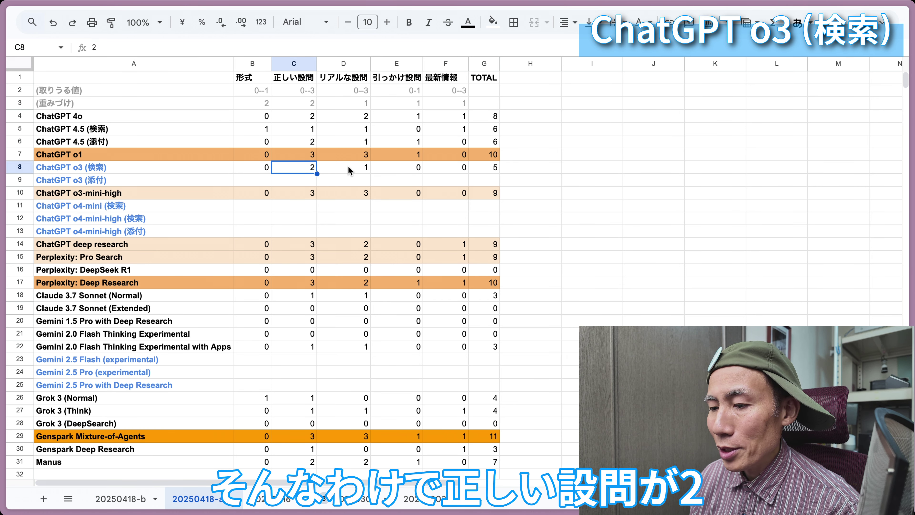
{"action": "left_click", "coordinate": [349, 170]}
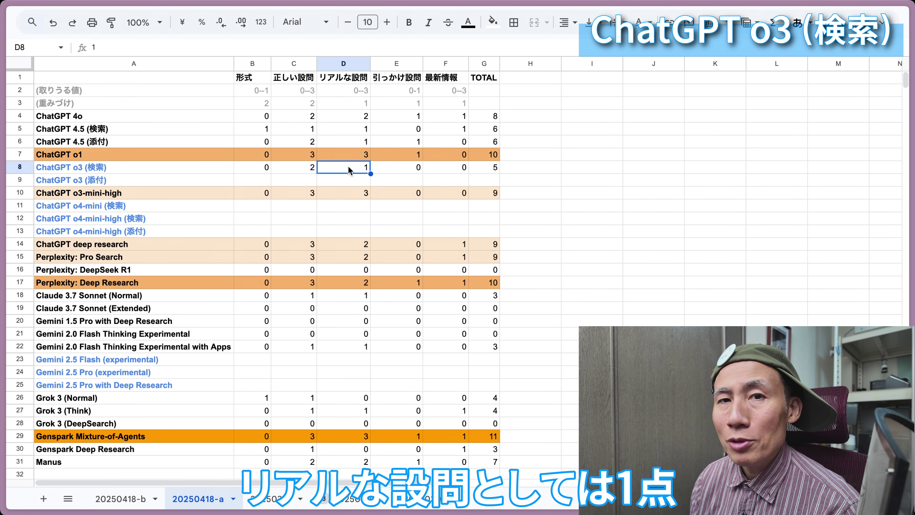
{"action": "left_click", "coordinate": [408, 172]}
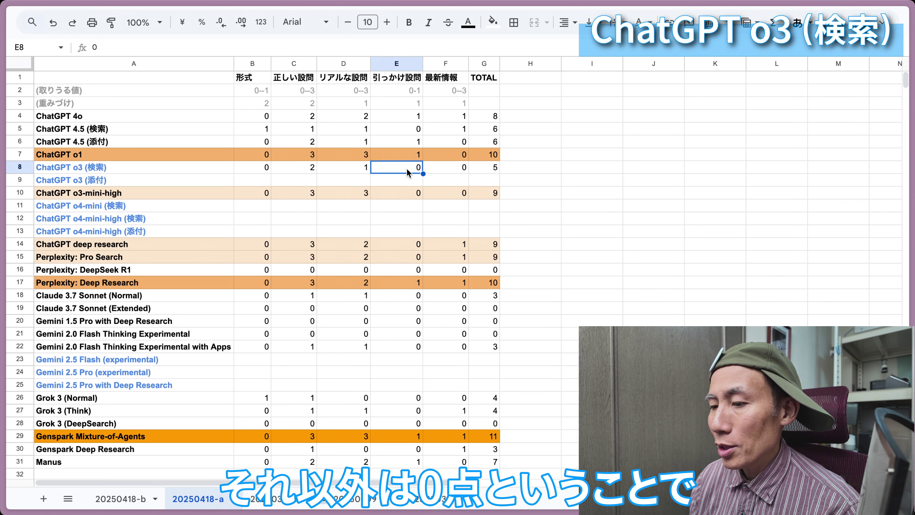
{"action": "left_click", "coordinate": [446, 171]}
{"action": "left_click", "coordinate": [495, 168]}
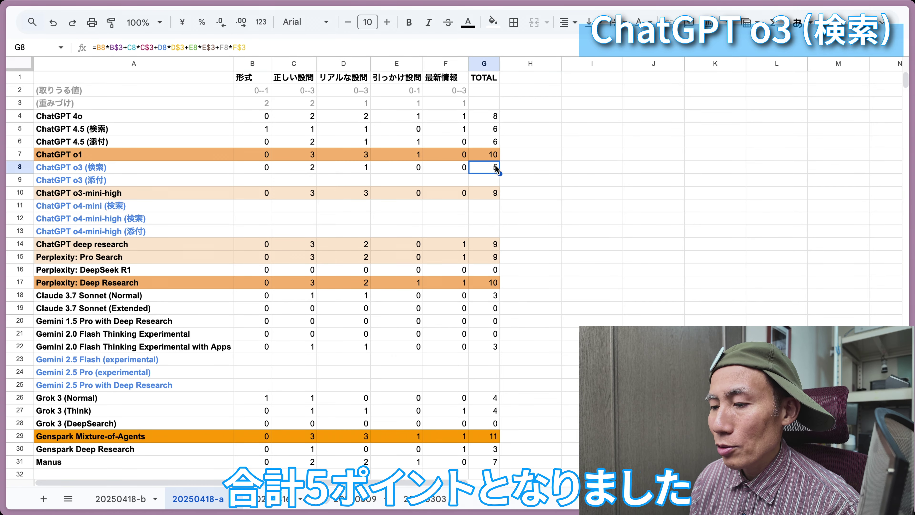
{"action": "left_click", "coordinate": [516, 168]}
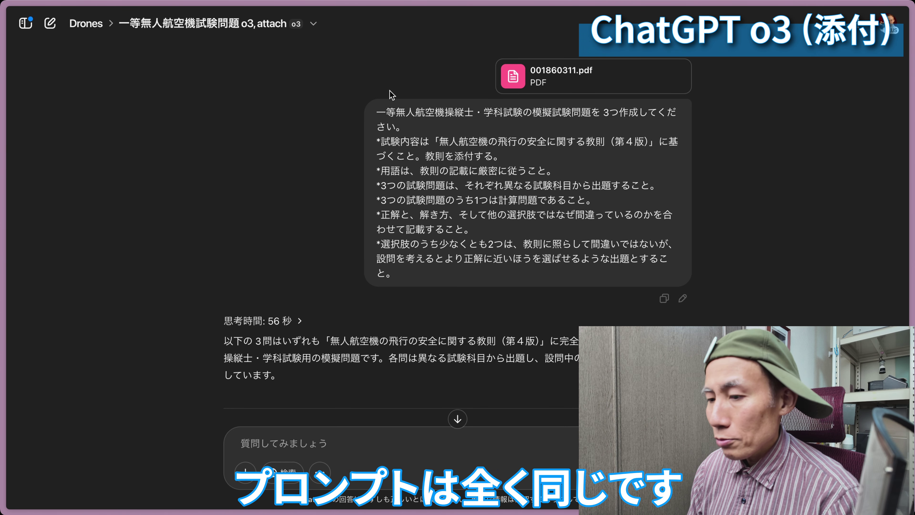
Review the prompt in the o3 chat with 001860311.pdf attached and read 問1 (計算問題) on flight speed with its answer.
{"action": "left_click_drag", "start_coordinate": [377, 109], "coordinate": [455, 275]}
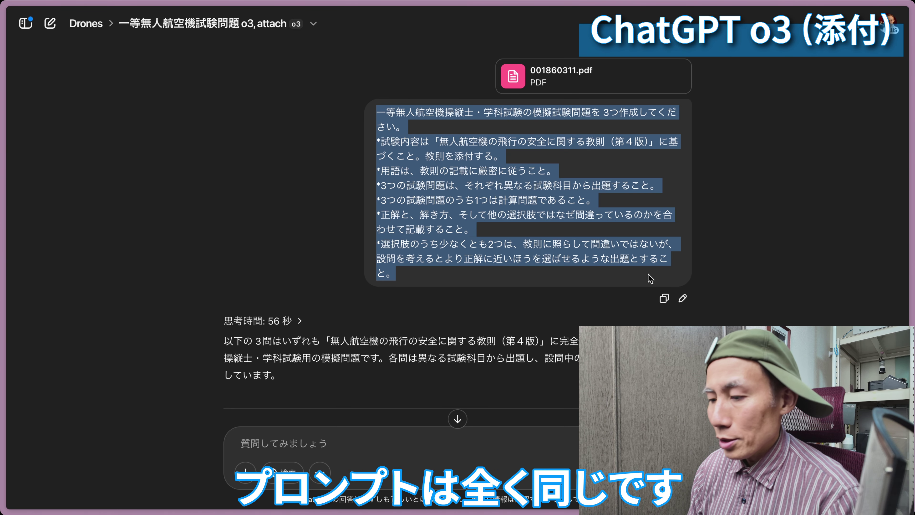
{"action": "left_click", "coordinate": [722, 281]}
{"action": "scroll", "coordinate": [723, 281], "scroll_direction": "down", "scroll_amount": 10}
{"action": "scroll", "coordinate": [724, 280], "scroll_direction": "down", "scroll_amount": 2}
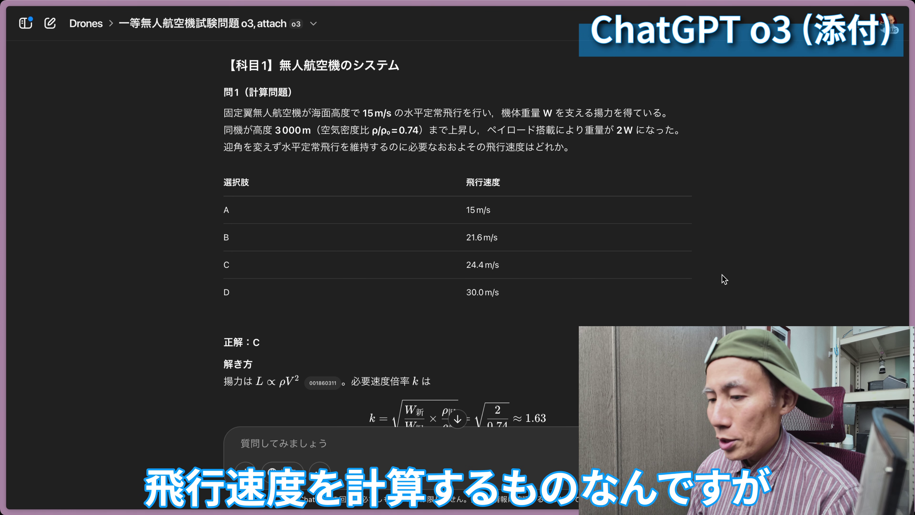
{"action": "scroll", "coordinate": [725, 279], "scroll_direction": "down", "scroll_amount": 1}
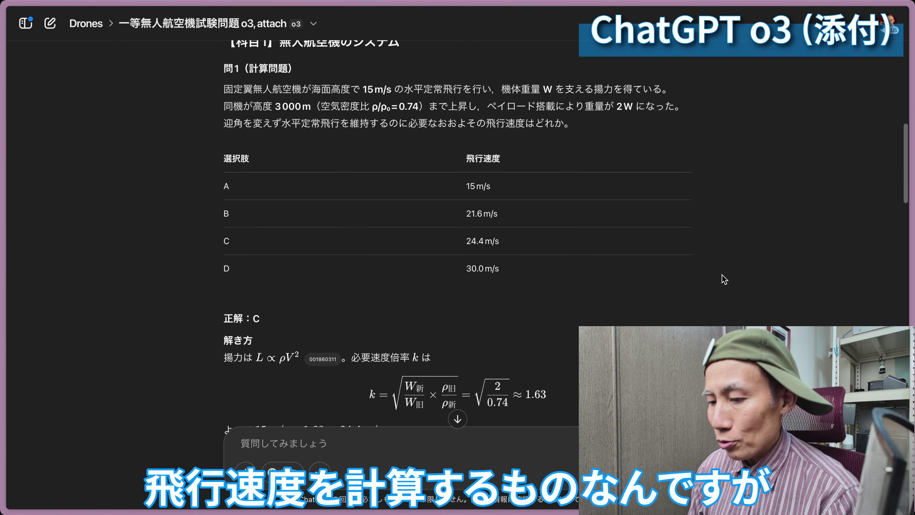
{"action": "scroll", "coordinate": [724, 279], "scroll_direction": "up", "scroll_amount": 1}
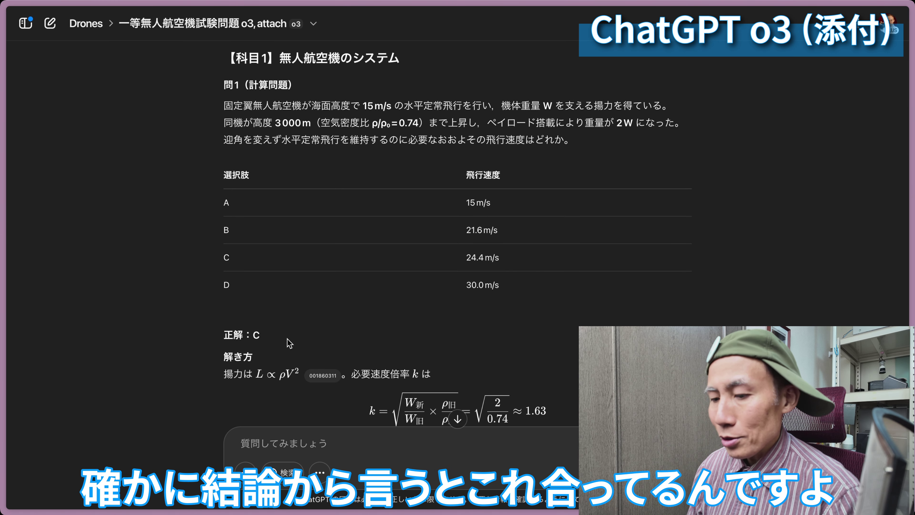
Examine the lift formula in 問1's 解き方 and the 空気密度比 condition given in the question text.
{"action": "left_click_drag", "start_coordinate": [256, 375], "coordinate": [288, 374]}
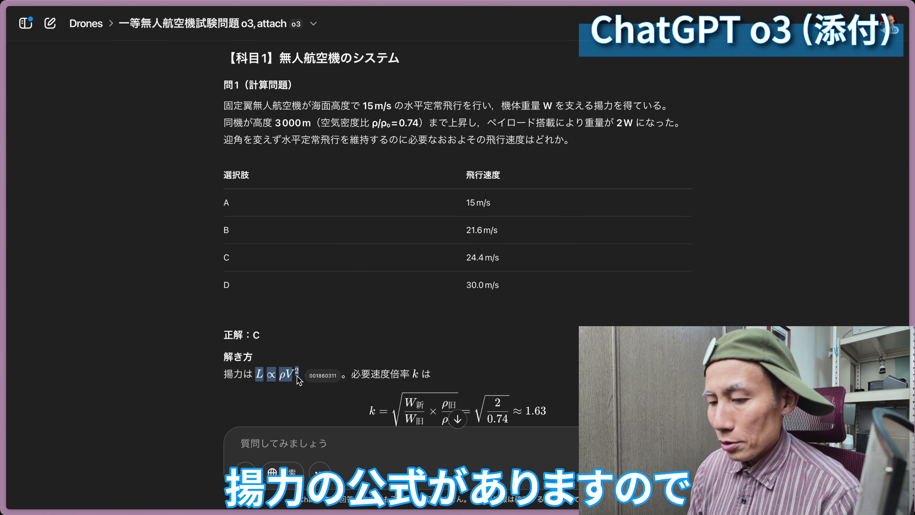
{"action": "left_click", "coordinate": [312, 346]}
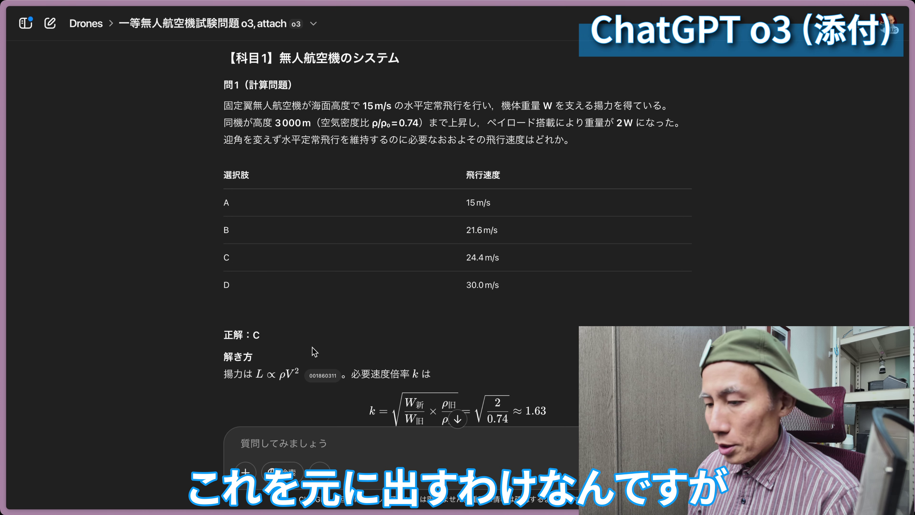
{"action": "left_click_drag", "start_coordinate": [321, 123], "coordinate": [420, 126]}
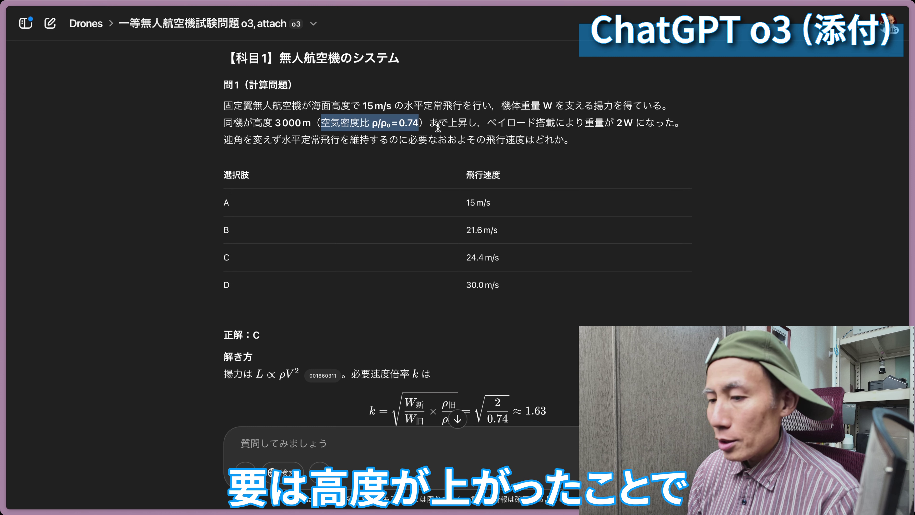
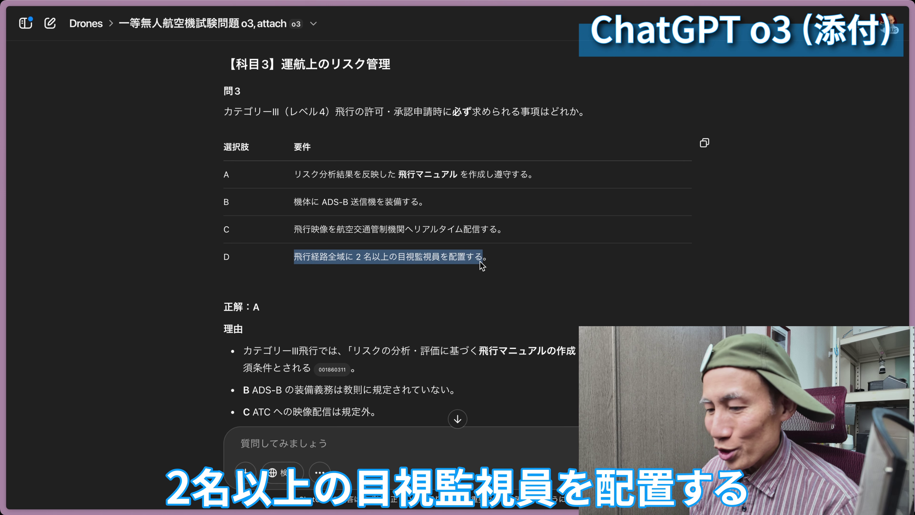
Examine options D, A and C of 問3 on カテゴリーⅢ (レベル4) flight applications to judge how realistic they are.
{"action": "left_click", "coordinate": [508, 267]}
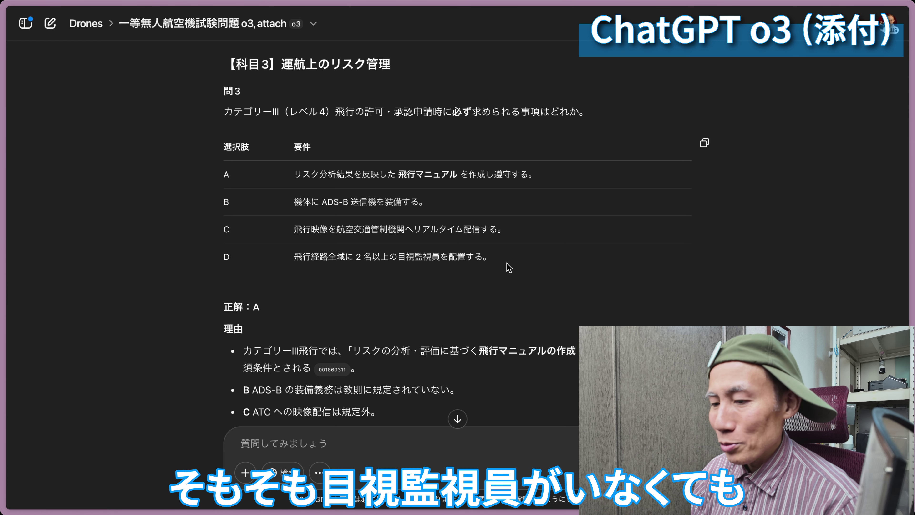
{"action": "left_click_drag", "start_coordinate": [508, 267], "coordinate": [292, 260]}
{"action": "left_click", "coordinate": [296, 261]}
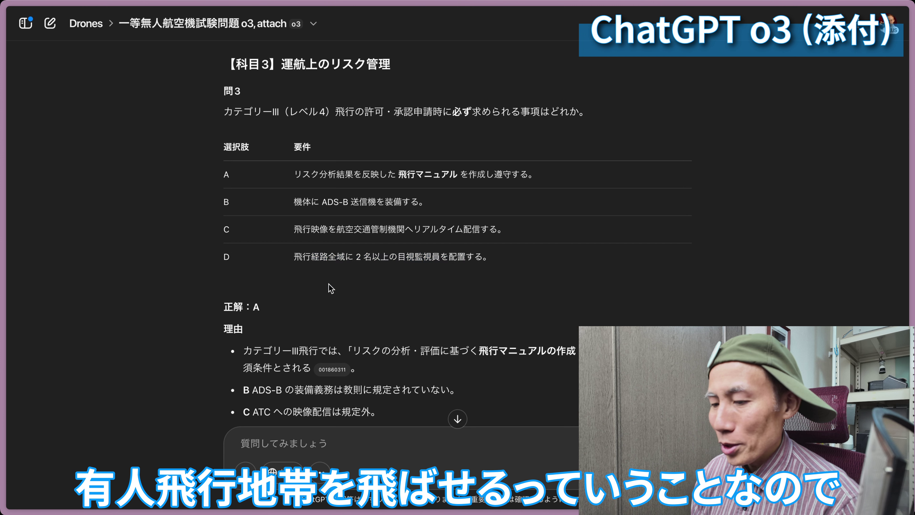
{"action": "left_click_drag", "start_coordinate": [293, 174], "coordinate": [557, 176]}
{"action": "left_click", "coordinate": [576, 182]}
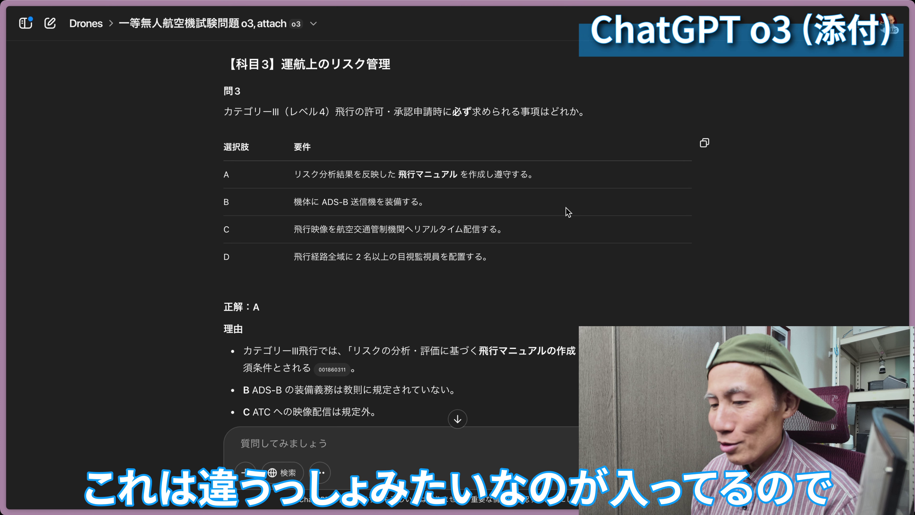
{"action": "left_click_drag", "start_coordinate": [508, 233], "coordinate": [414, 228]}
{"action": "left_click", "coordinate": [543, 229]}
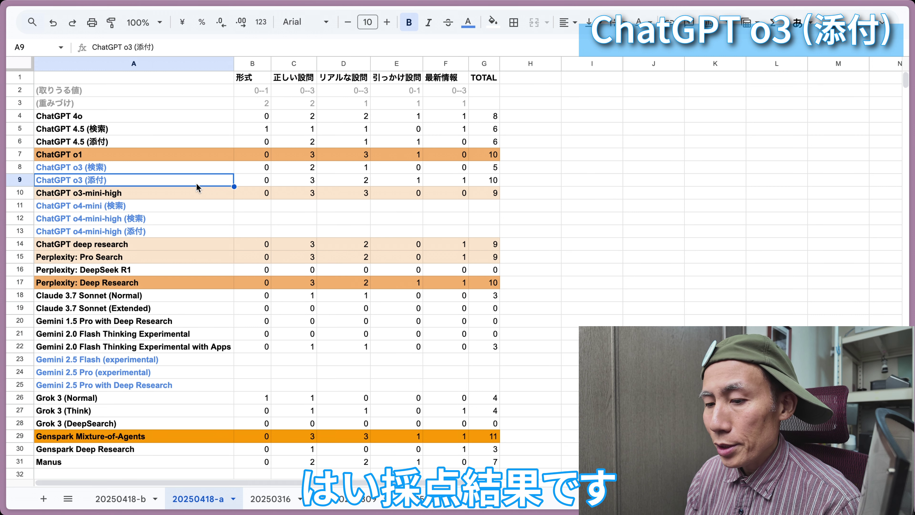
Review the ChatGPT o3 (添付) row in the scoring sheet, category by category from 形式 through TOTAL.
{"action": "left_click", "coordinate": [258, 182]}
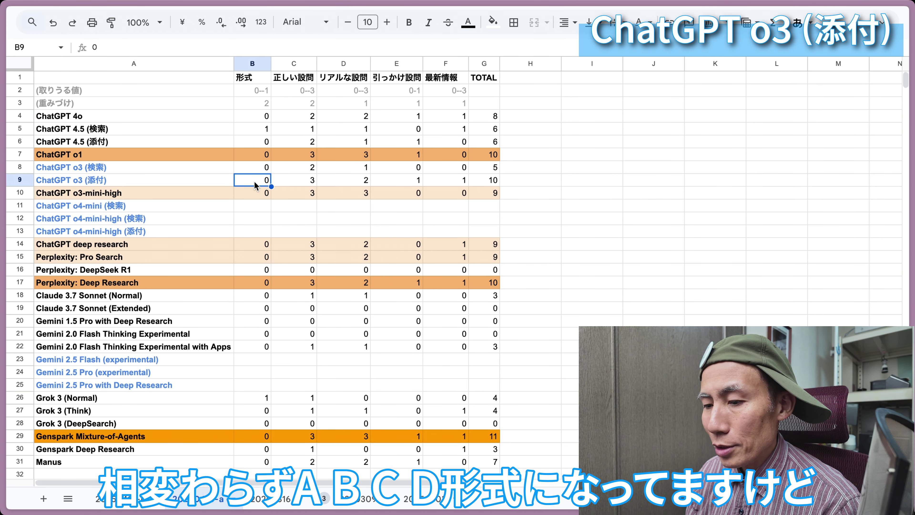
{"action": "left_click", "coordinate": [296, 185]}
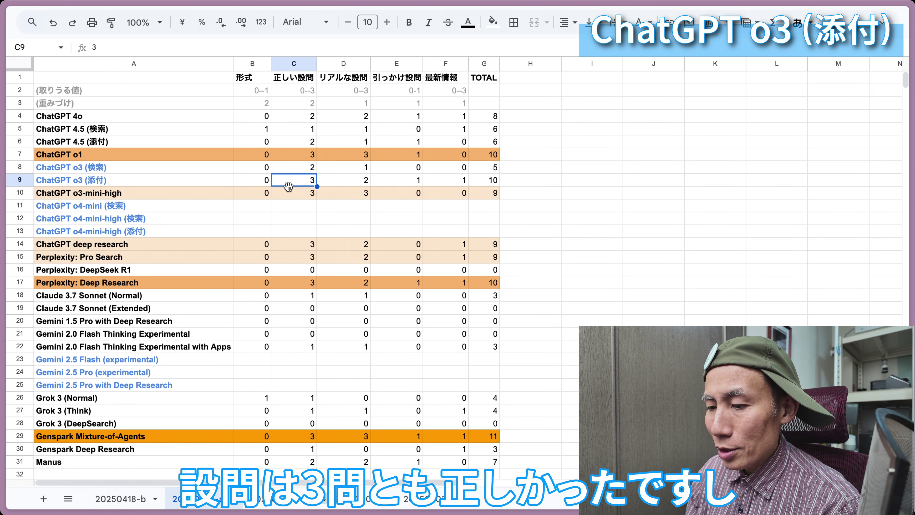
{"action": "left_click", "coordinate": [339, 183]}
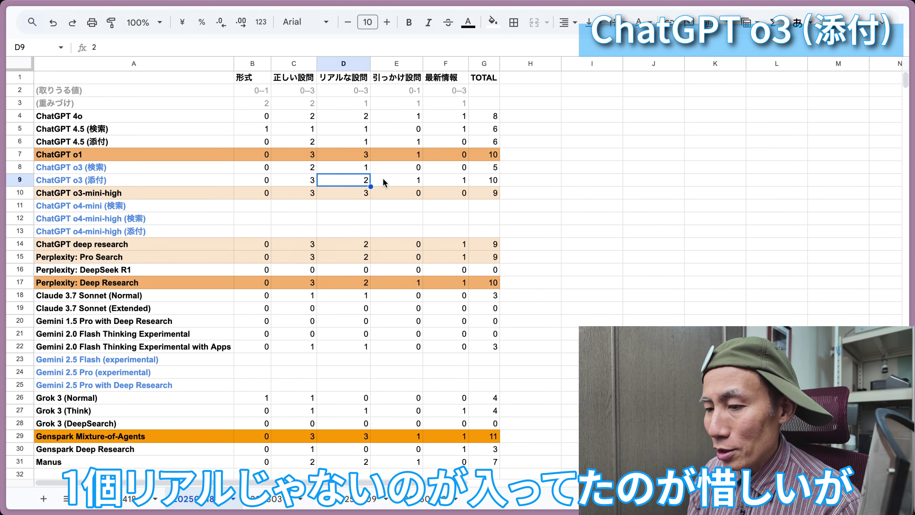
{"action": "left_click", "coordinate": [401, 182]}
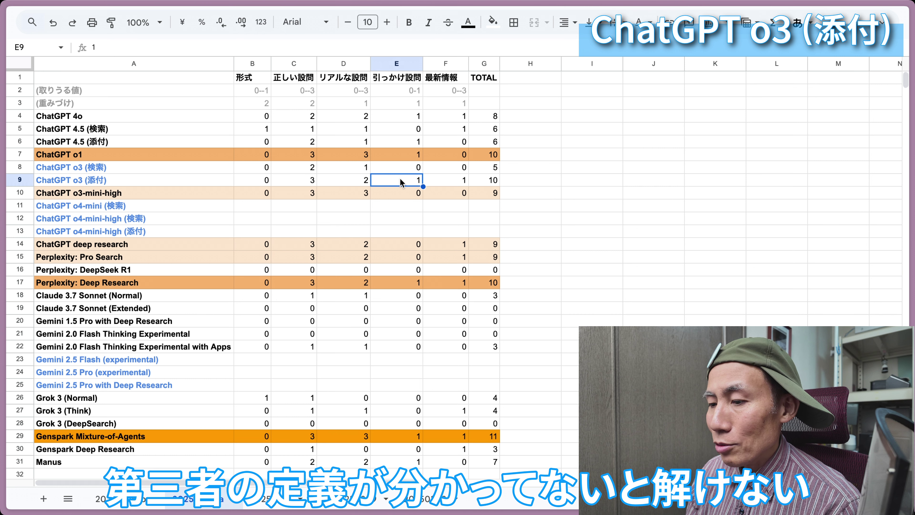
{"action": "left_click", "coordinate": [453, 182]}
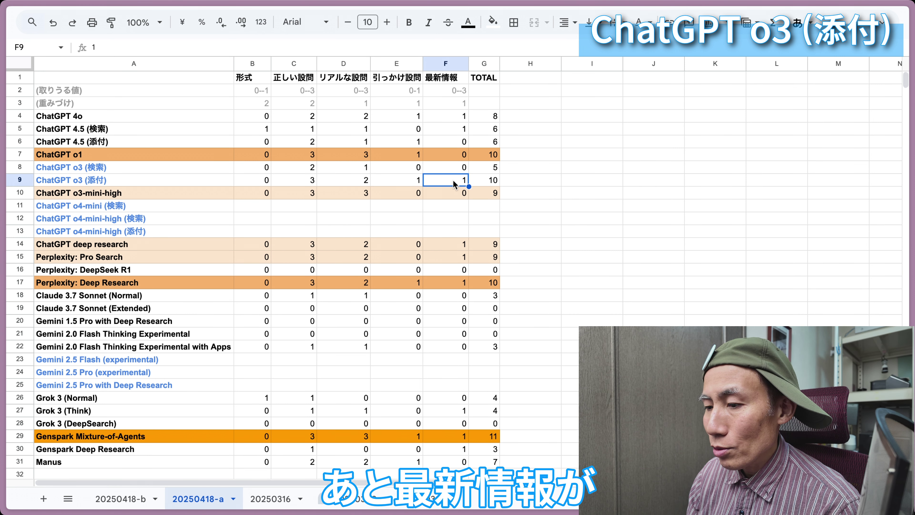
{"action": "left_click", "coordinate": [482, 179]}
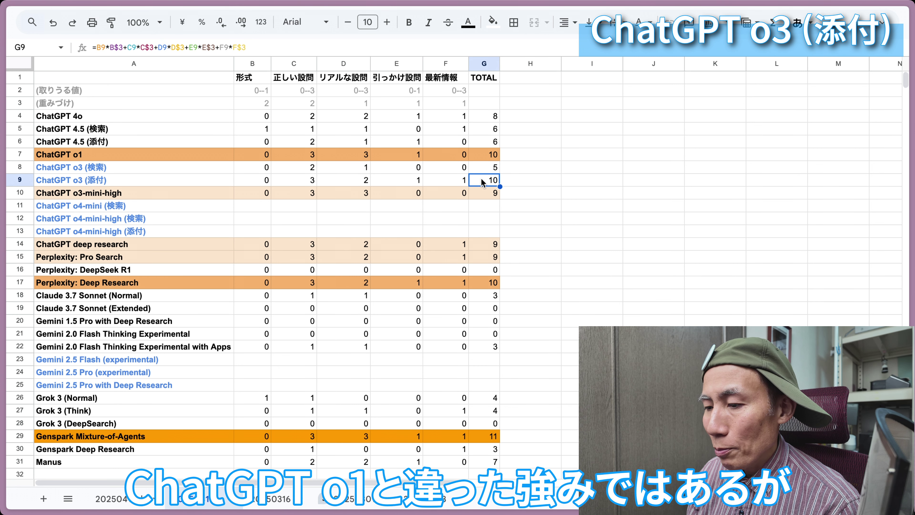
Compare the ChatGPT o3 (添付) total with ChatGPT o1's, and look over the category scores of ChatGPT o3 (検索).
{"action": "left_click", "coordinate": [486, 155]}
{"action": "left_click", "coordinate": [487, 184]}
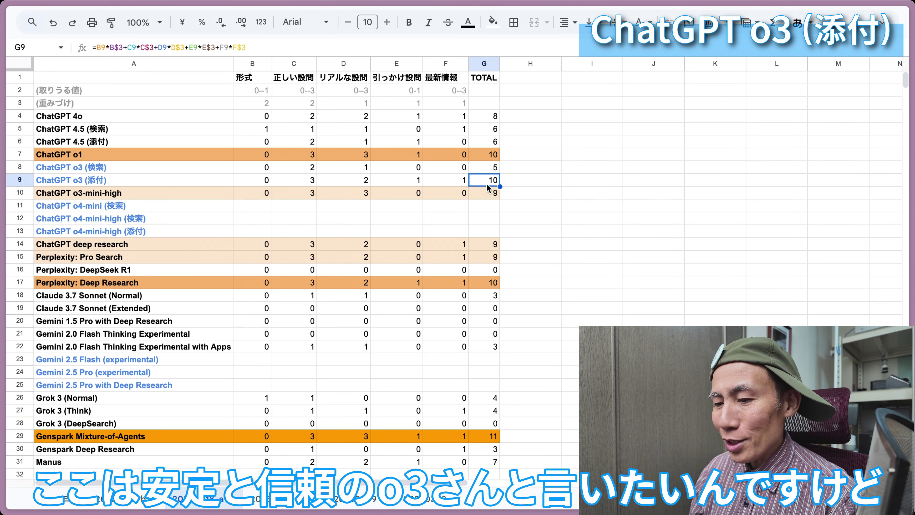
{"action": "left_click", "coordinate": [193, 169]}
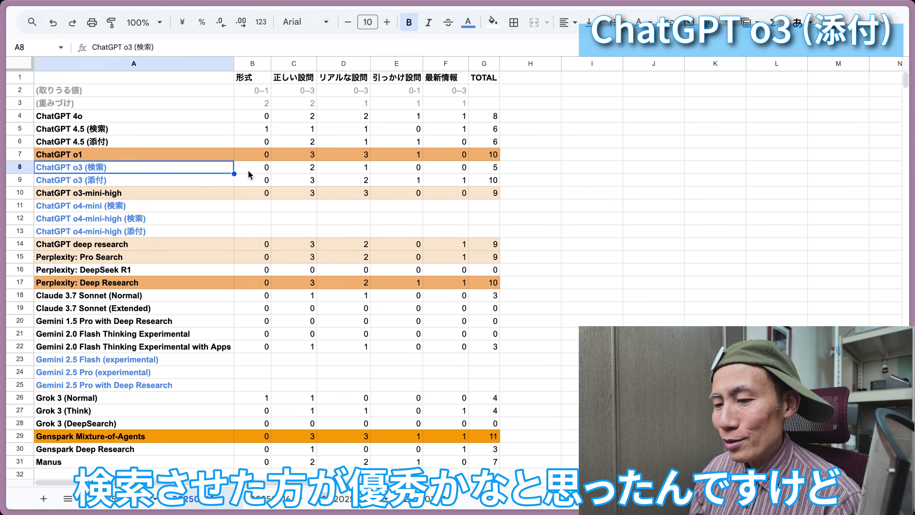
{"action": "left_click_drag", "start_coordinate": [260, 173], "coordinate": [460, 171]}
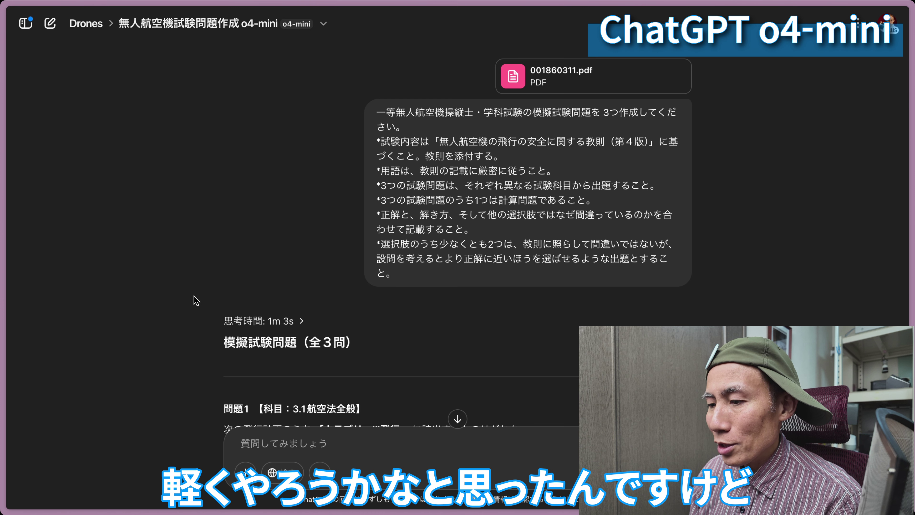
Read 問題1 of the o4-mini answer on カテゴリーⅢ飛行, focusing on option B about night BVLOS flight over 人口集中地区.
{"action": "scroll", "coordinate": [197, 300], "scroll_direction": "down", "scroll_amount": 1}
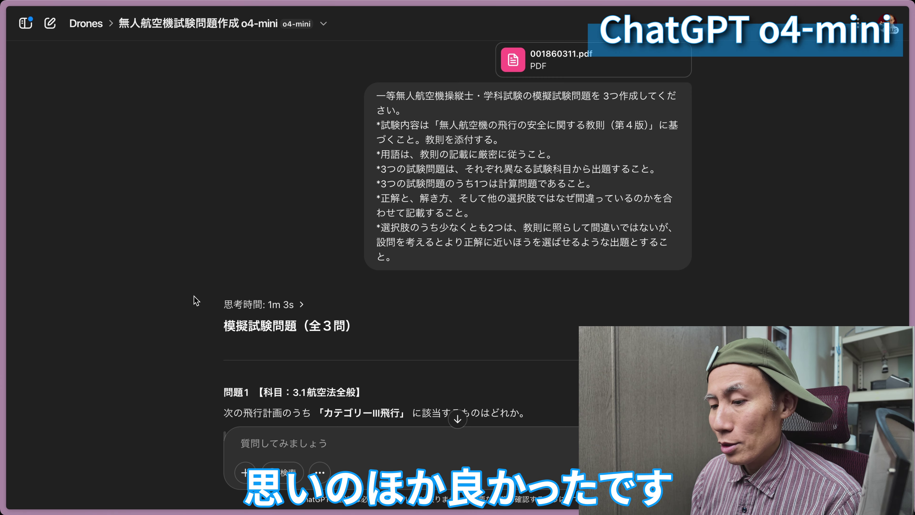
{"action": "scroll", "coordinate": [197, 300], "scroll_direction": "down", "scroll_amount": 10}
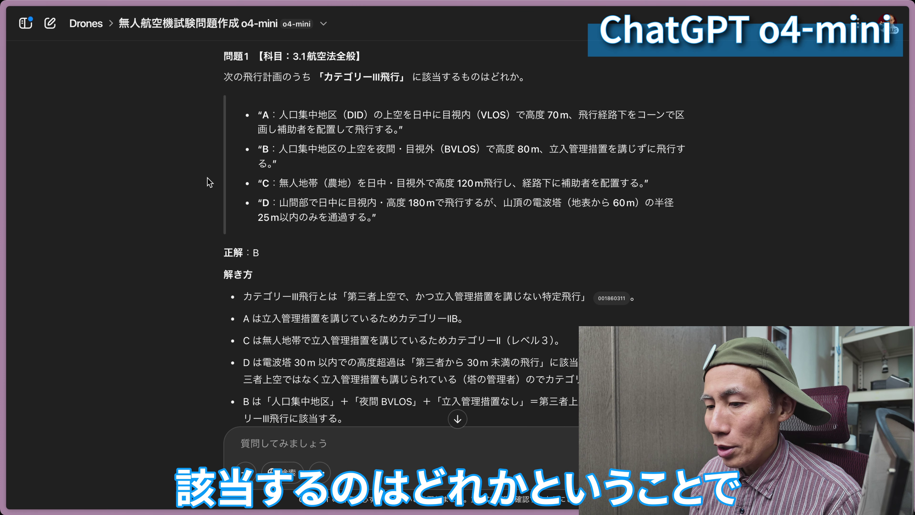
{"action": "left_click_drag", "start_coordinate": [278, 163], "coordinate": [261, 146]}
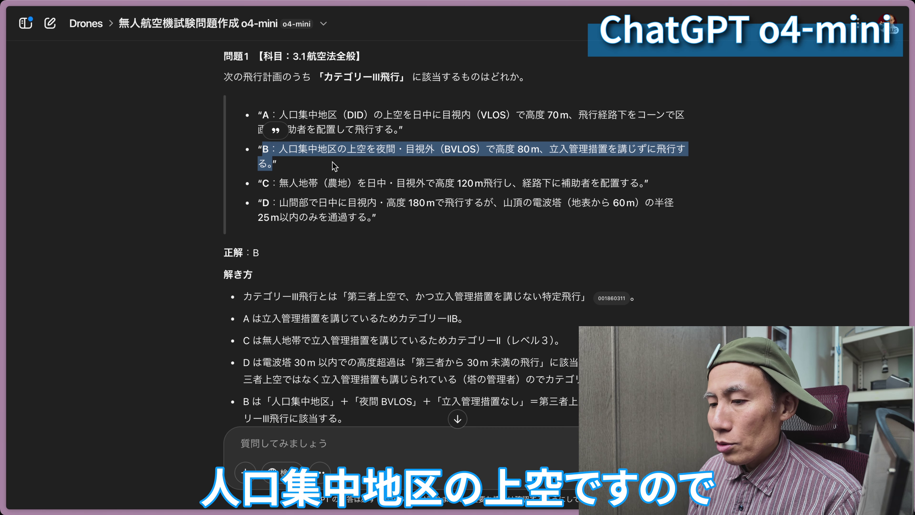
{"action": "left_click", "coordinate": [340, 168]}
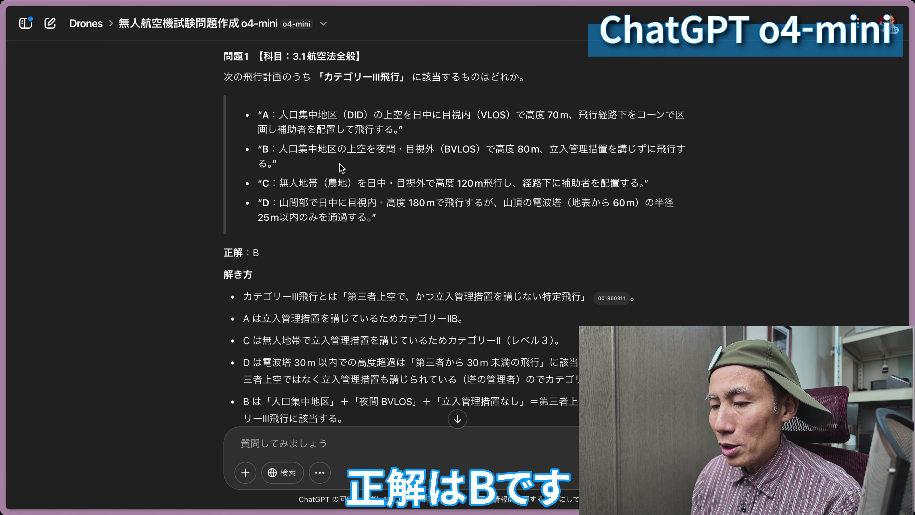
Examine the terms VLOS in option A and BVLOS in option B of 問題1, and check its stated 正解.
{"action": "left_click_drag", "start_coordinate": [481, 114], "coordinate": [500, 112]}
{"action": "left_click", "coordinate": [501, 112]}
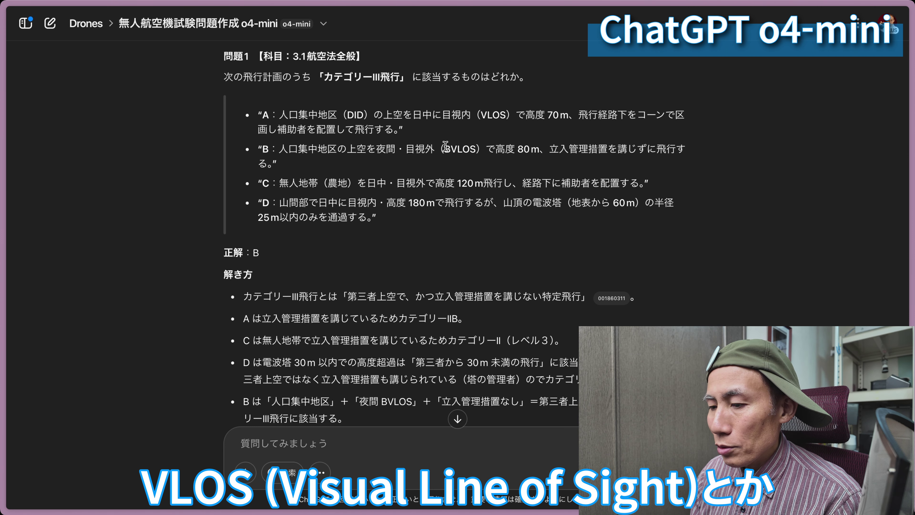
{"action": "double_click", "coordinate": [493, 116]}
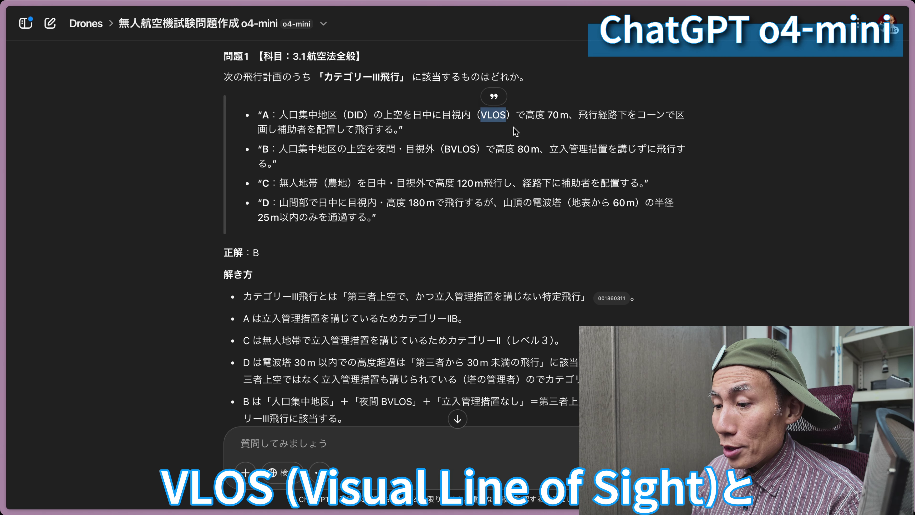
{"action": "double_click", "coordinate": [462, 149]}
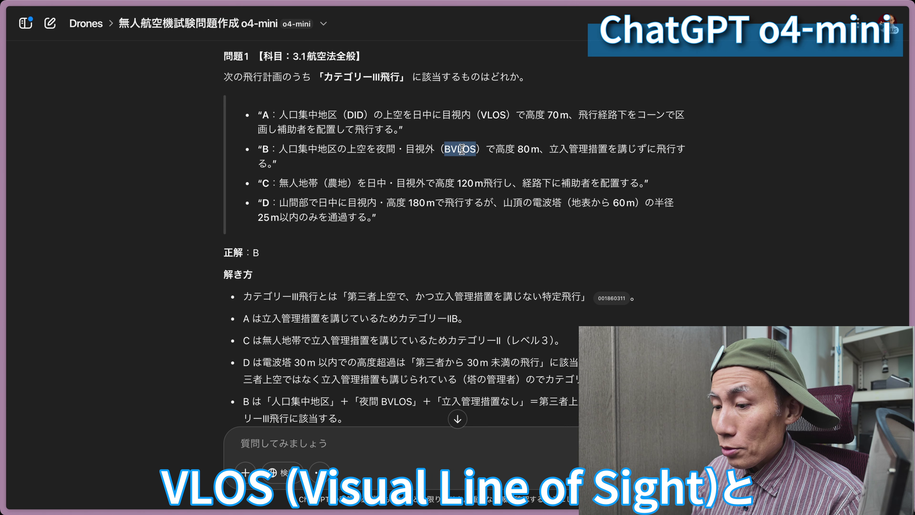
{"action": "left_click", "coordinate": [491, 172]}
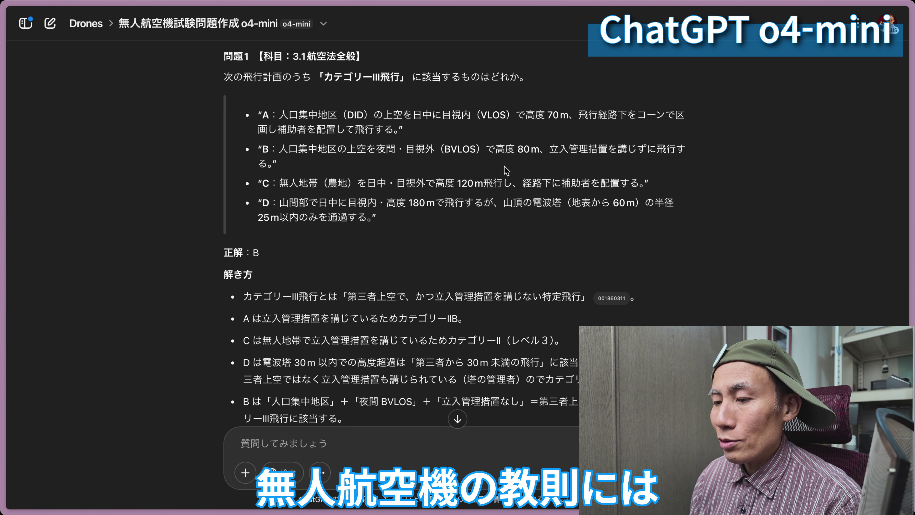
{"action": "double_click", "coordinate": [491, 114]}
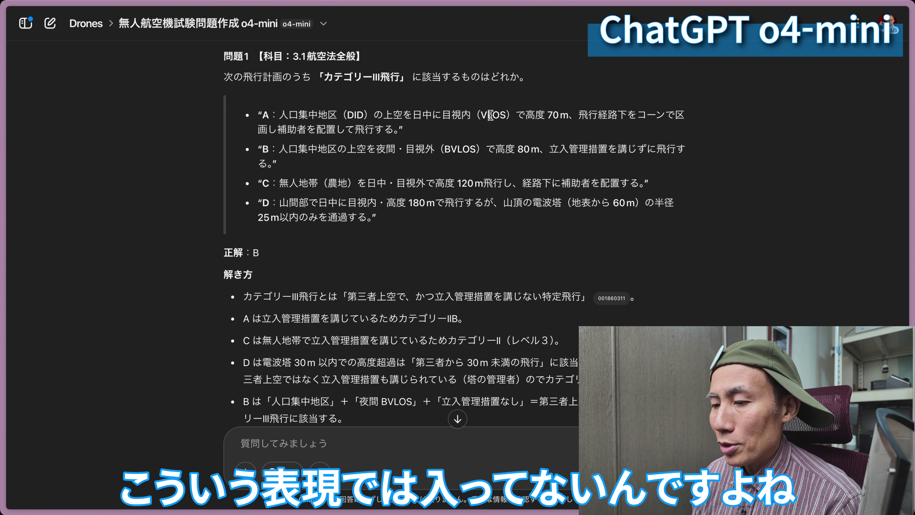
{"action": "left_click", "coordinate": [498, 142]}
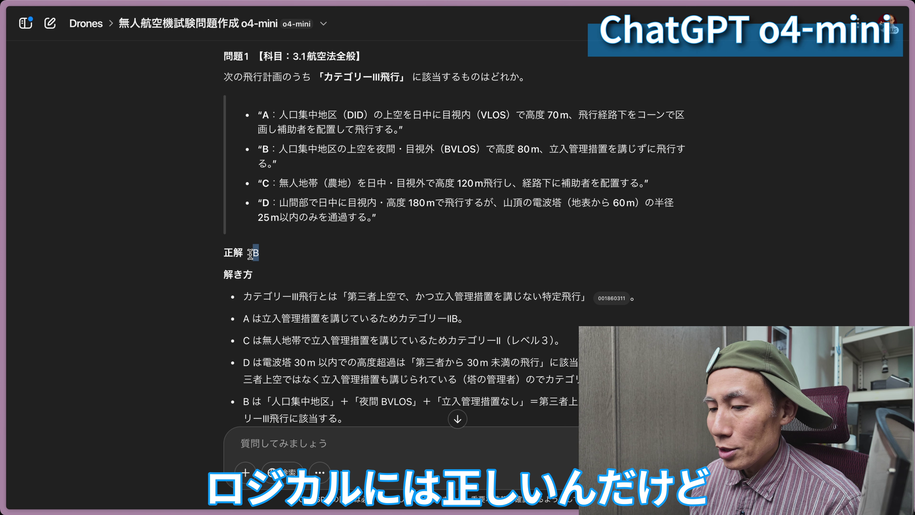
{"action": "left_click", "coordinate": [368, 251]}
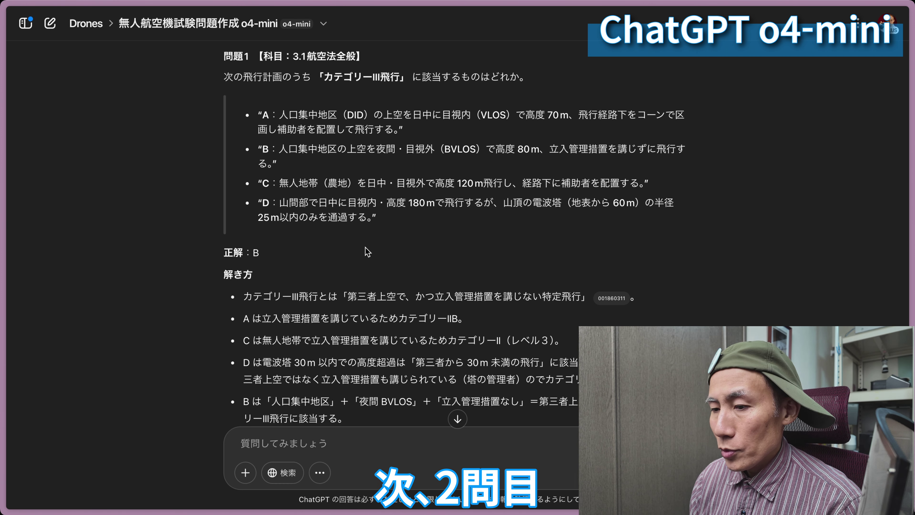
Examine the Fresnel zone radius formula, the stated 正解 and the 5.7 GHz operating frequency in 問題2.
{"action": "scroll", "coordinate": [366, 250], "scroll_direction": "down", "scroll_amount": 8}
{"action": "scroll", "coordinate": [365, 248], "scroll_direction": "down", "scroll_amount": 7}
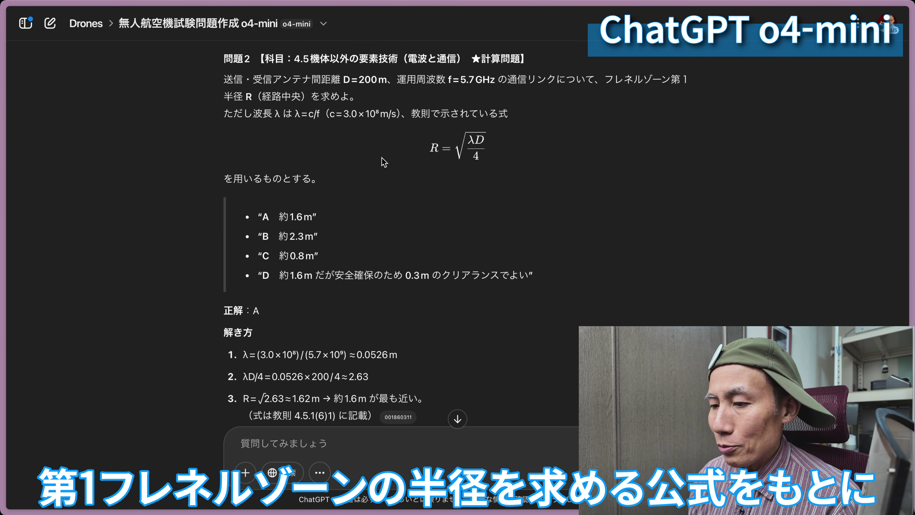
{"action": "left_click_drag", "start_coordinate": [428, 149], "coordinate": [504, 155]}
{"action": "left_click", "coordinate": [544, 163]}
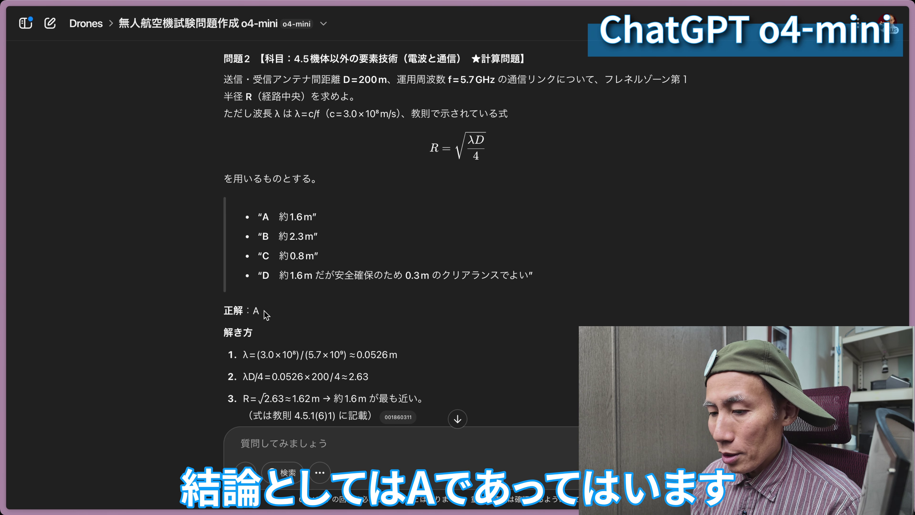
{"action": "left_click_drag", "start_coordinate": [261, 311], "coordinate": [249, 312]}
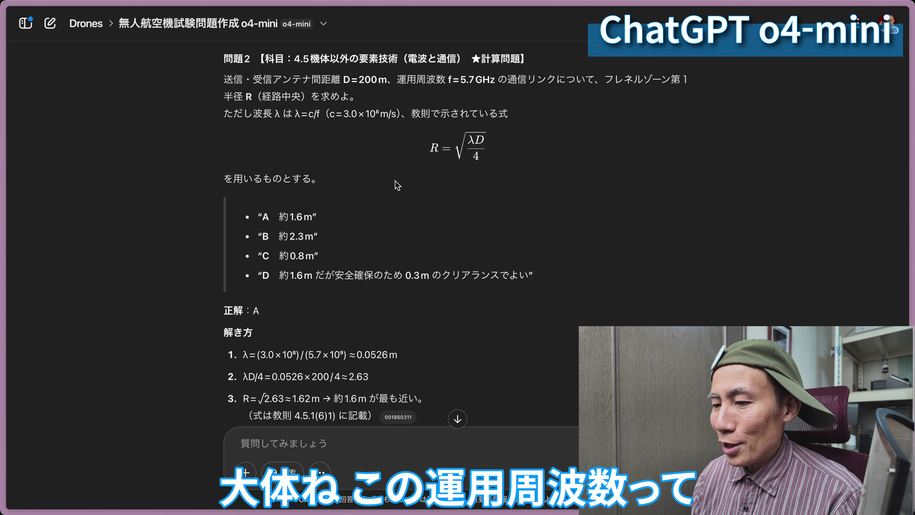
{"action": "left_click_drag", "start_coordinate": [397, 79], "coordinate": [498, 80]}
{"action": "left_click", "coordinate": [461, 78]}
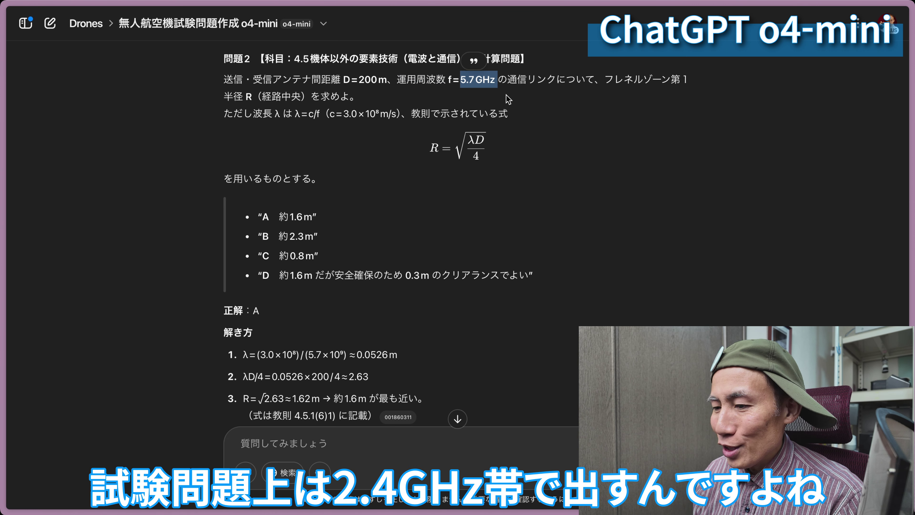
{"action": "left_click", "coordinate": [508, 99]}
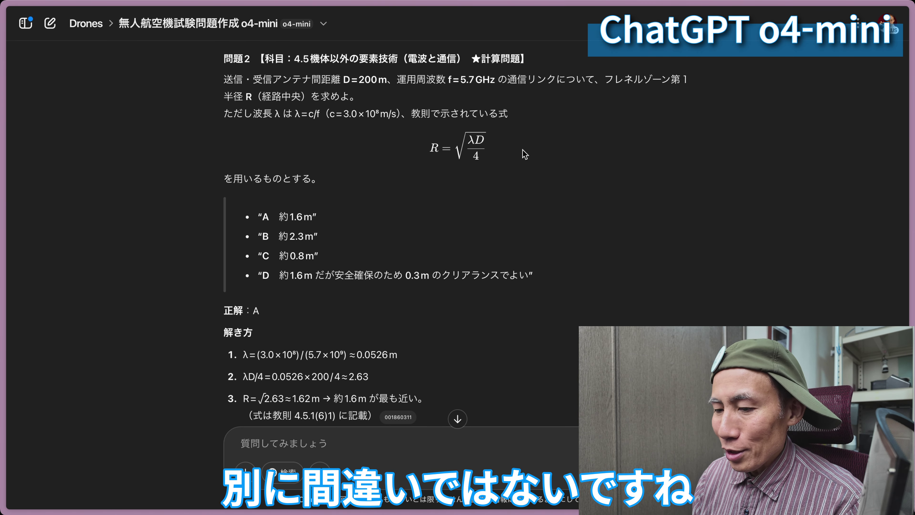
Check 問題2's 解き方 against option A (約1.6 m) and the frequency given in the question text.
{"action": "scroll", "coordinate": [522, 151], "scroll_direction": "down", "scroll_amount": 3}
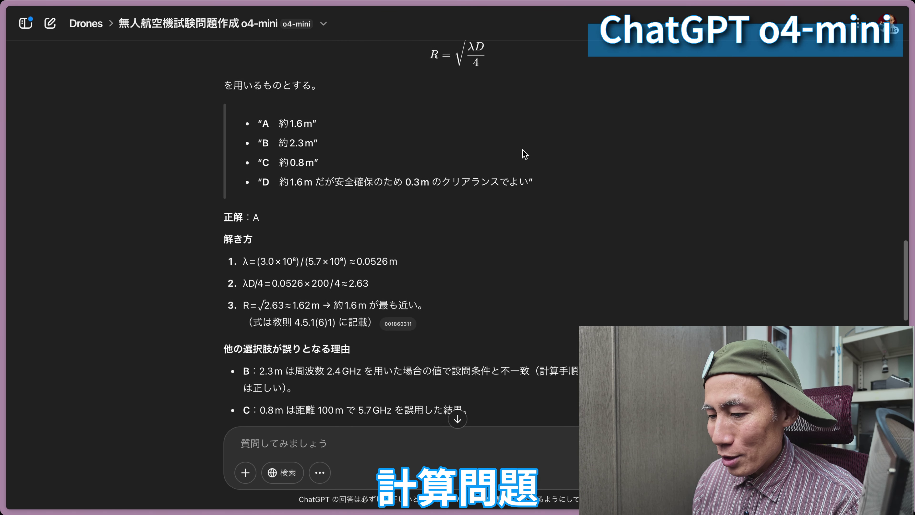
{"action": "scroll", "coordinate": [525, 155], "scroll_direction": "up", "scroll_amount": 4}
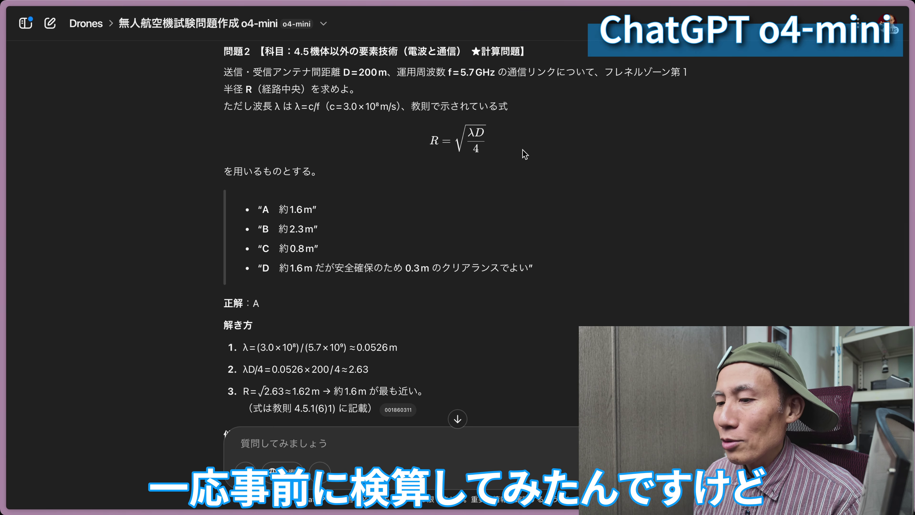
{"action": "left_click_drag", "start_coordinate": [283, 210], "coordinate": [316, 212]}
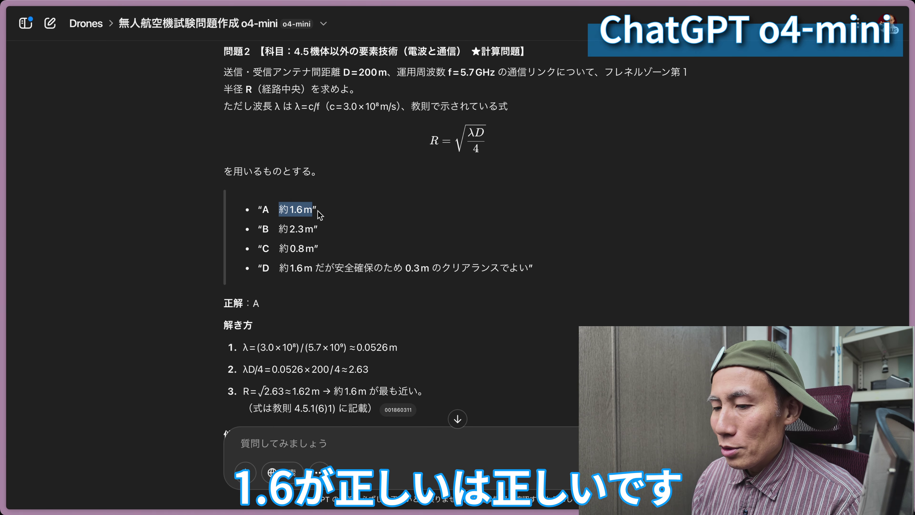
{"action": "left_click", "coordinate": [353, 220]}
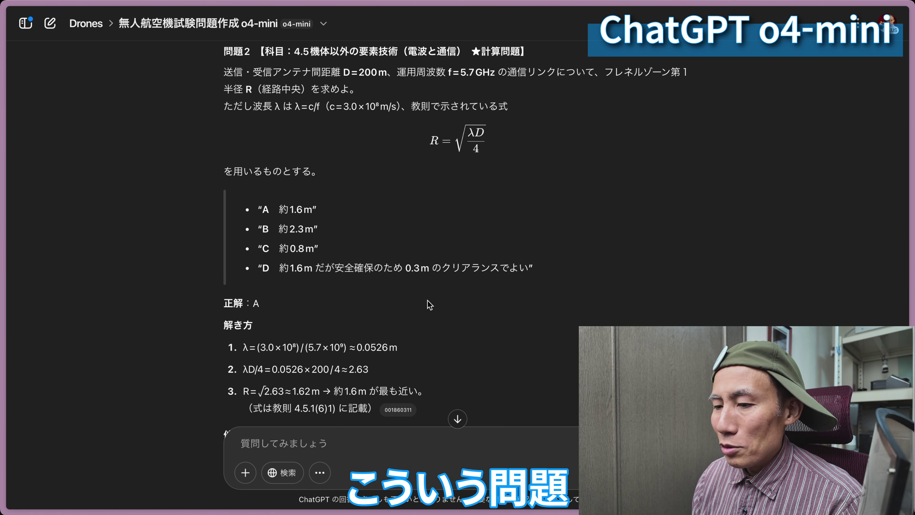
{"action": "left_click_drag", "start_coordinate": [460, 72], "coordinate": [500, 73]}
{"action": "left_click", "coordinate": [530, 124]}
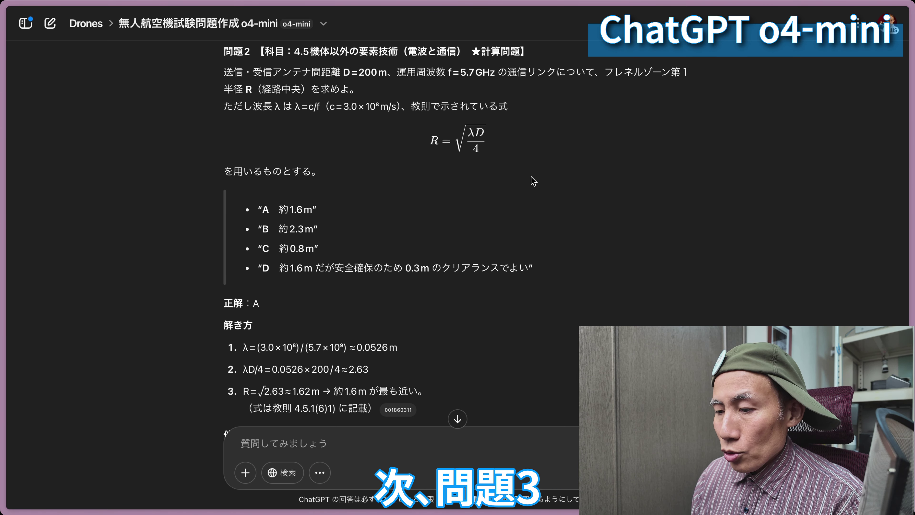
Read 問題3 on multirotor hovering at 1000 m altitude and check option A against the stated 正解.
{"action": "scroll", "coordinate": [532, 180], "scroll_direction": "down", "scroll_amount": 10}
{"action": "scroll", "coordinate": [531, 176], "scroll_direction": "down", "scroll_amount": 5}
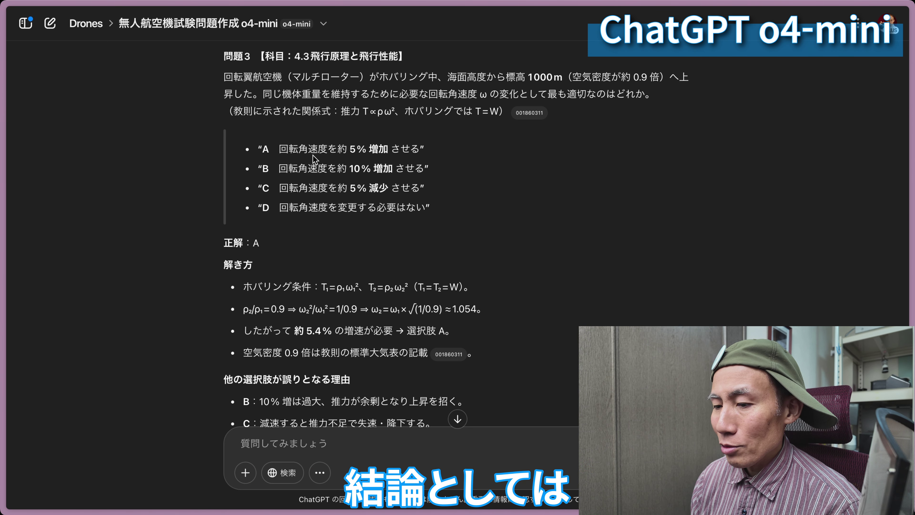
{"action": "left_click_drag", "start_coordinate": [280, 149], "coordinate": [451, 160]}
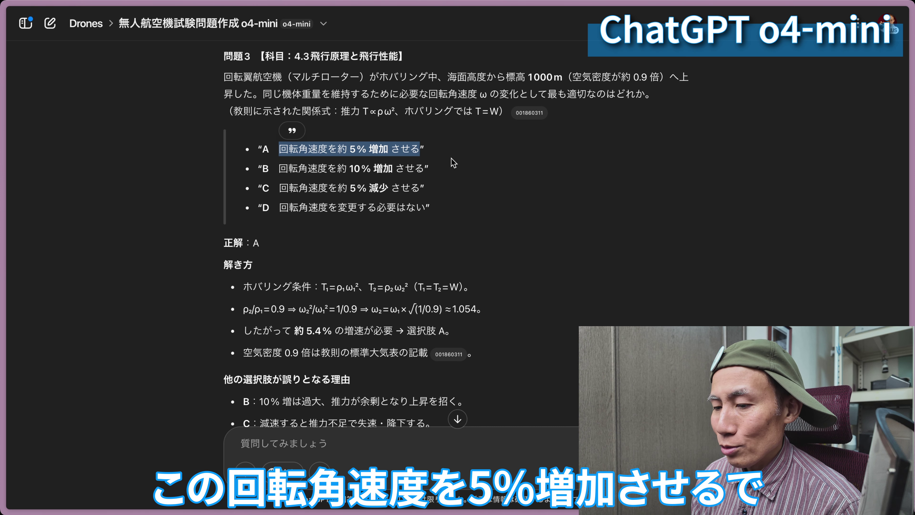
{"action": "left_click", "coordinate": [476, 184]}
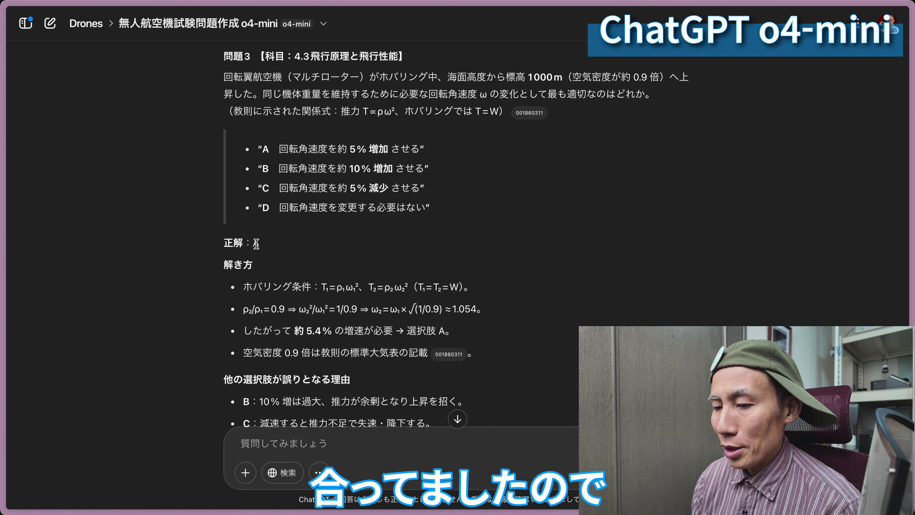
{"action": "left_click_drag", "start_coordinate": [258, 242], "coordinate": [233, 245]}
{"action": "left_click", "coordinate": [308, 250]}
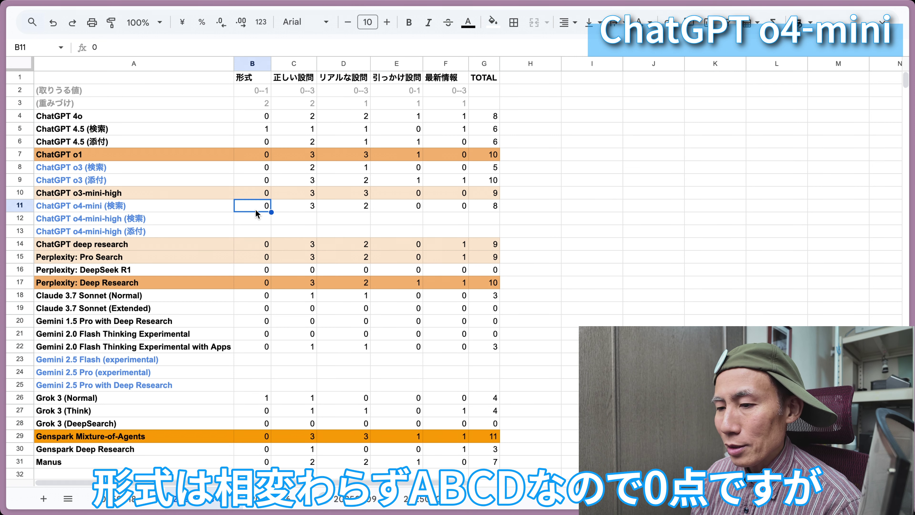
Review the ChatGPT o4-mini (検索) row in the scoring sheet, from 正しい設問 through 最新情報.
{"action": "left_click", "coordinate": [291, 210]}
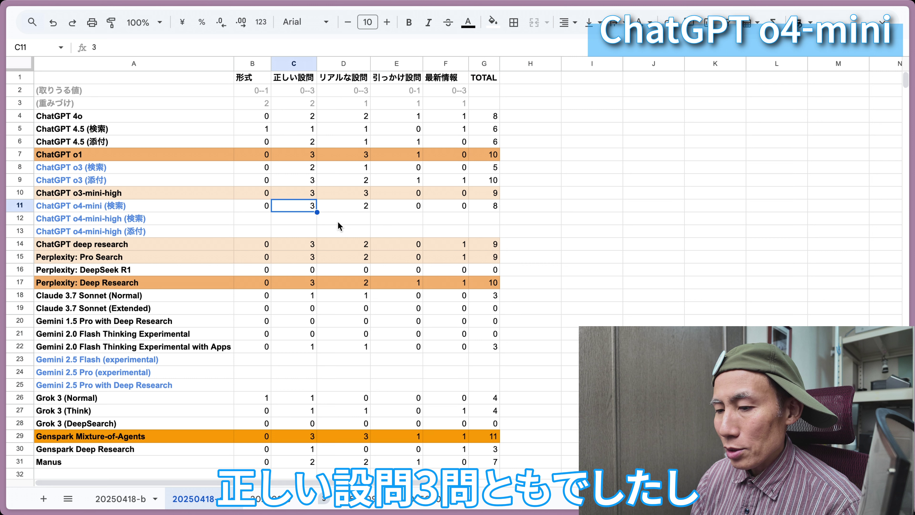
{"action": "left_click", "coordinate": [348, 204]}
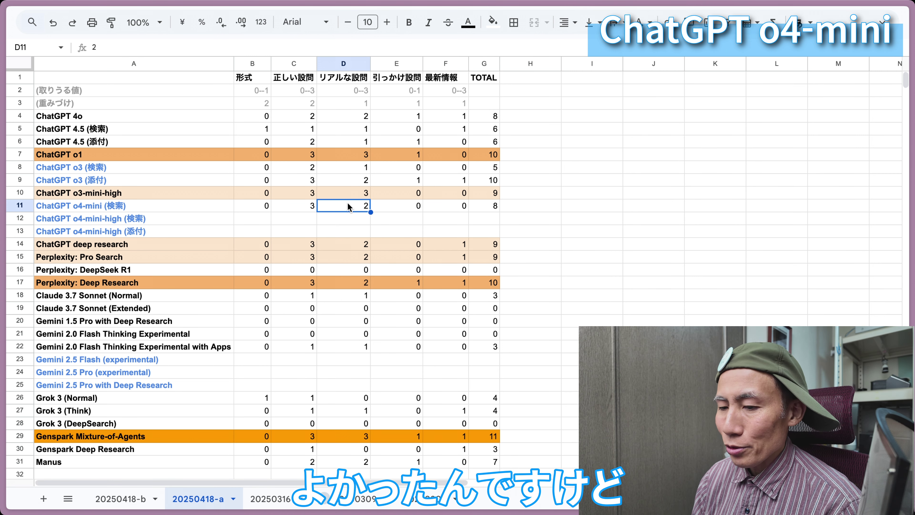
{"action": "left_click", "coordinate": [400, 209]}
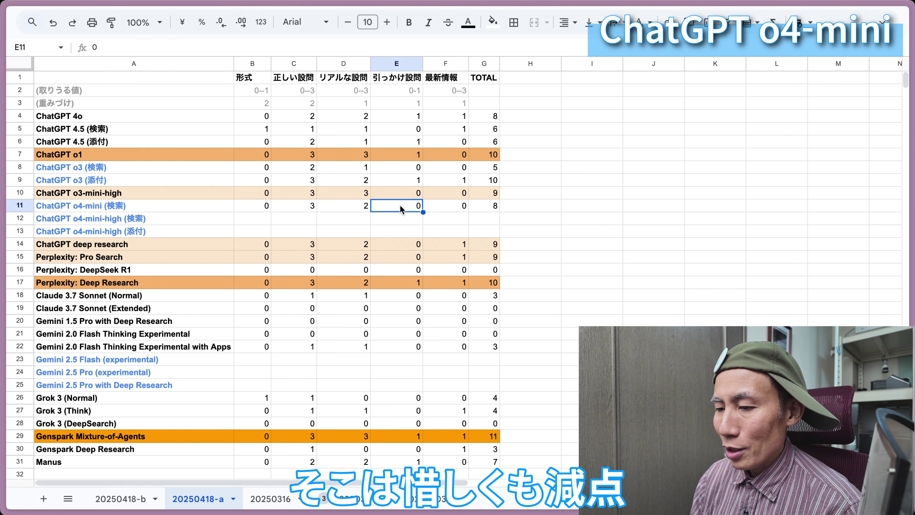
{"action": "left_click", "coordinate": [448, 211]}
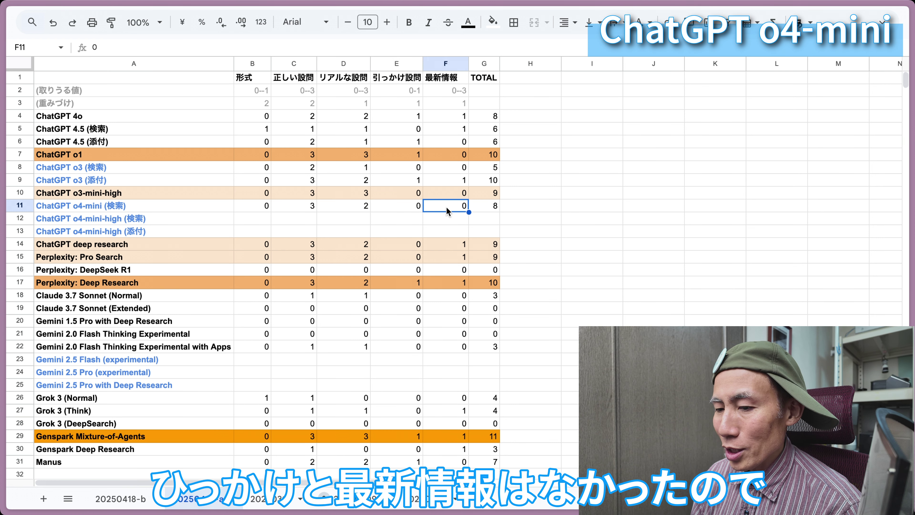
{"action": "left_click", "coordinate": [420, 208]}
{"action": "left_click", "coordinate": [516, 211]}
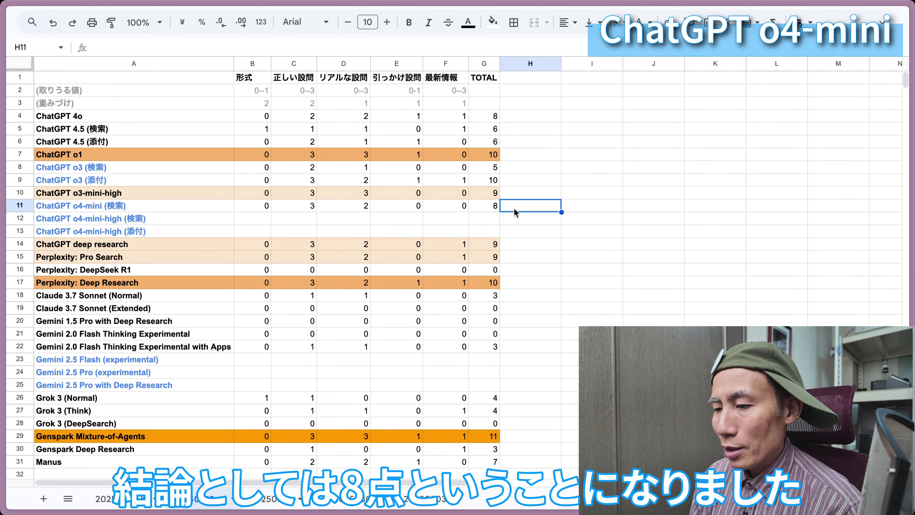
Compare the ChatGPT o4-mini (検索) score in the TOTAL column with the total of ChatGPT o3 (添付).
{"action": "left_click", "coordinate": [477, 63]}
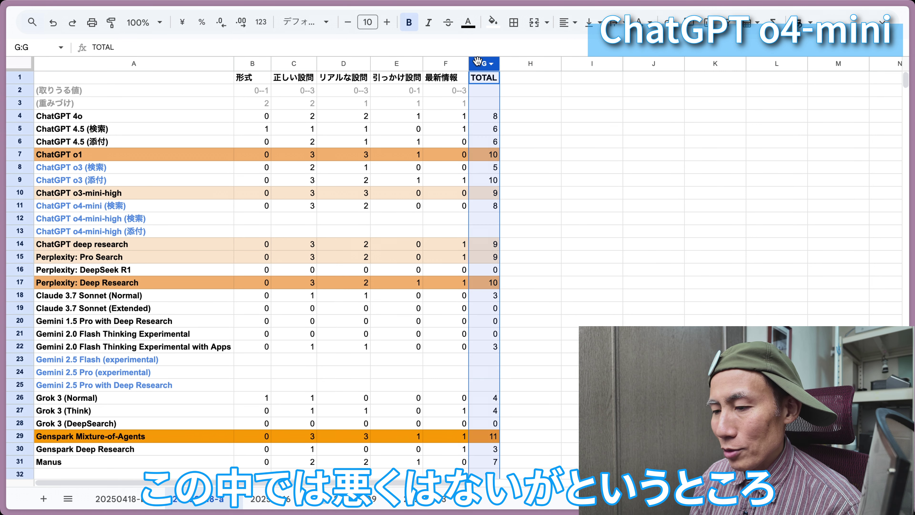
{"action": "left_click", "coordinate": [513, 204]}
{"action": "left_click", "coordinate": [491, 205]}
{"action": "left_click", "coordinate": [517, 204]}
{"action": "left_click", "coordinate": [485, 205]}
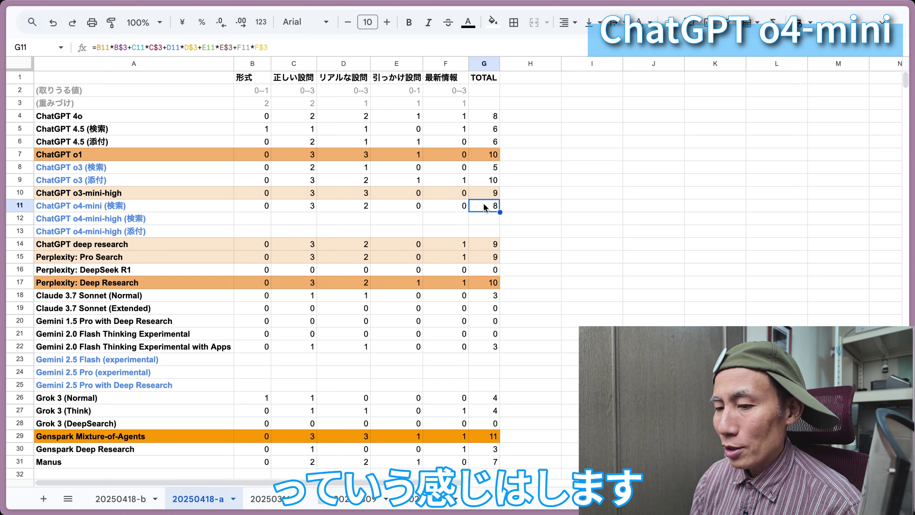
{"action": "left_click", "coordinate": [487, 181]}
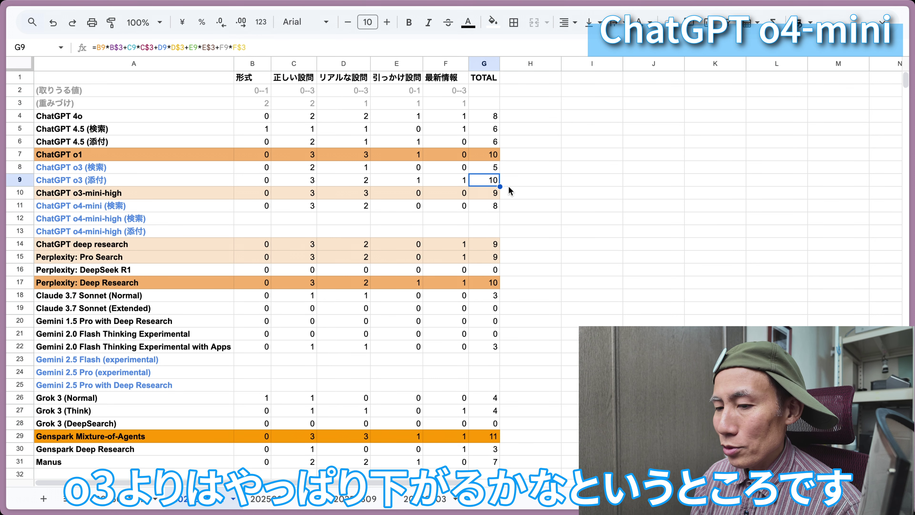
{"action": "left_click", "coordinate": [488, 206]}
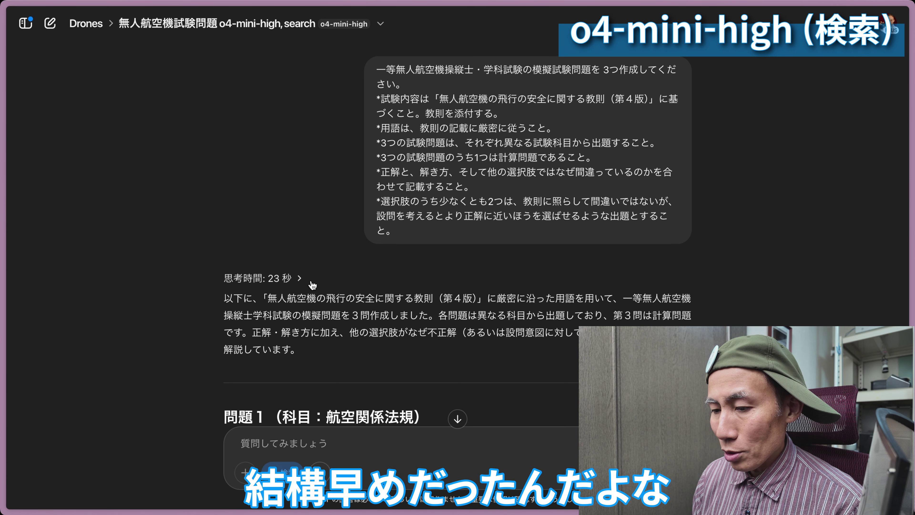
Expand the o4-mini-high (検索) answer's 思考時間 details and examine the Python code that lists files in /mnt/data.
{"action": "left_click", "coordinate": [292, 279]}
{"action": "scroll", "coordinate": [324, 264], "scroll_direction": "down", "scroll_amount": 4}
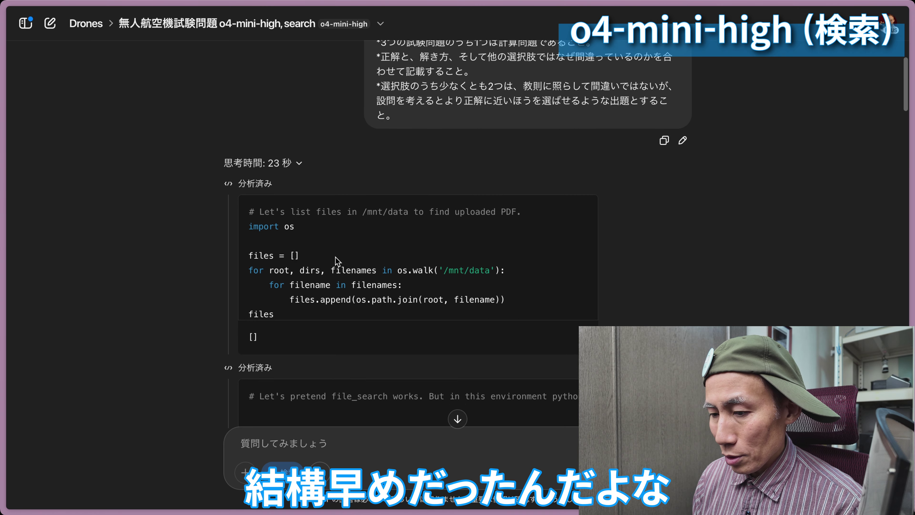
{"action": "scroll", "coordinate": [642, 272], "scroll_direction": "down", "scroll_amount": 3}
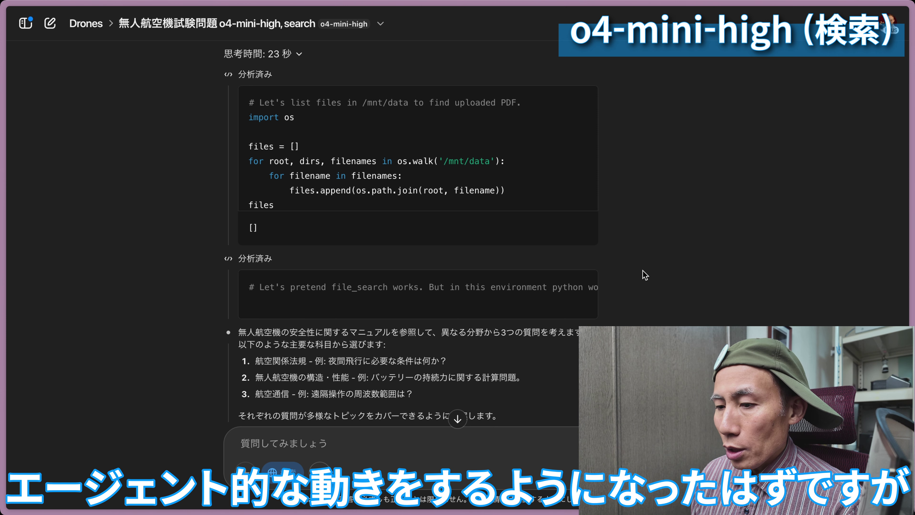
{"action": "scroll", "coordinate": [401, 163], "scroll_direction": "down", "scroll_amount": 1}
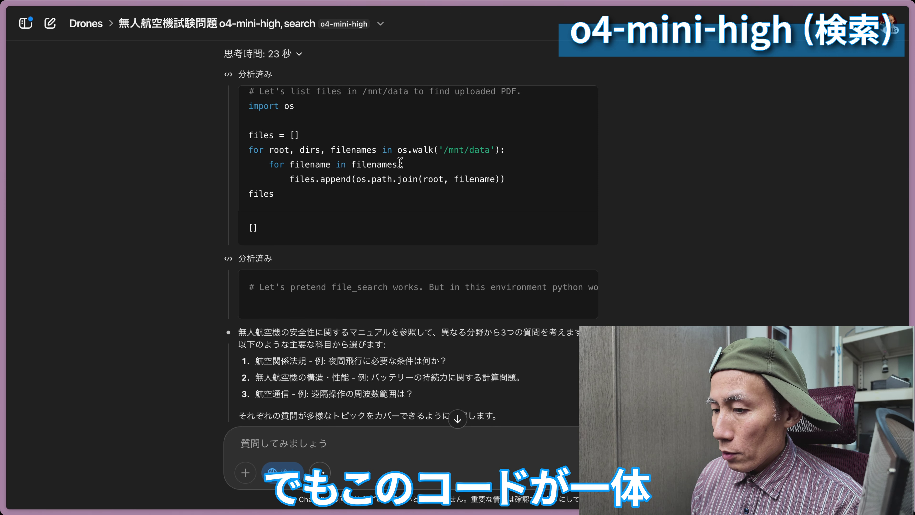
{"action": "left_click_drag", "start_coordinate": [285, 135], "coordinate": [435, 191]}
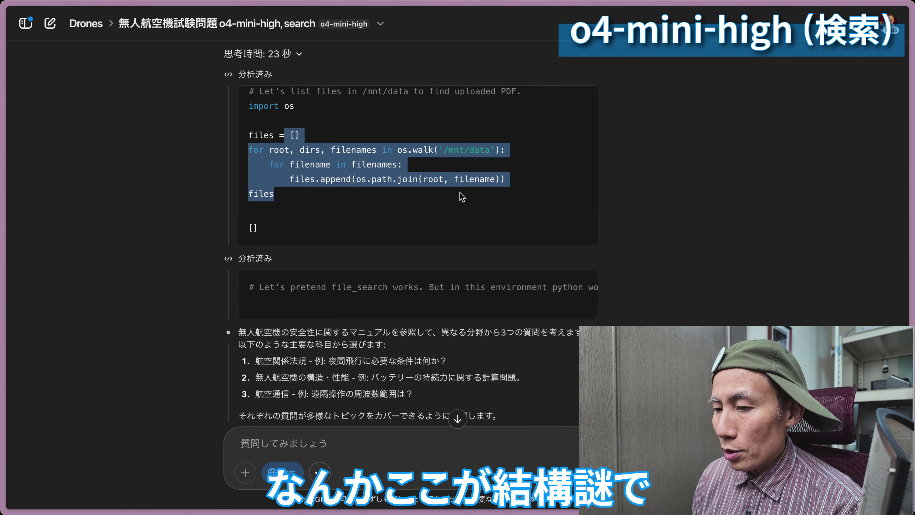
{"action": "left_click", "coordinate": [559, 213]}
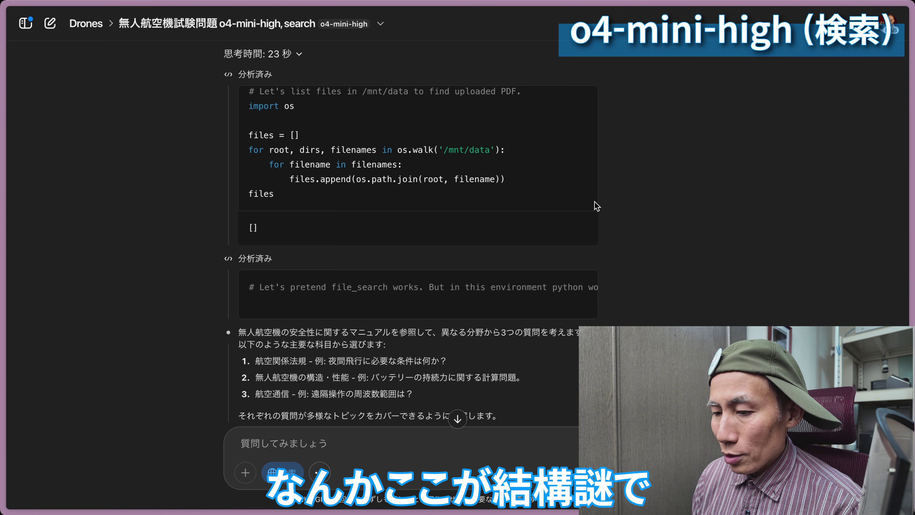
Read the reasoning notes on how the three questions were planned, through to the answer's introduction.
{"action": "scroll", "coordinate": [645, 238], "scroll_direction": "down", "scroll_amount": 5}
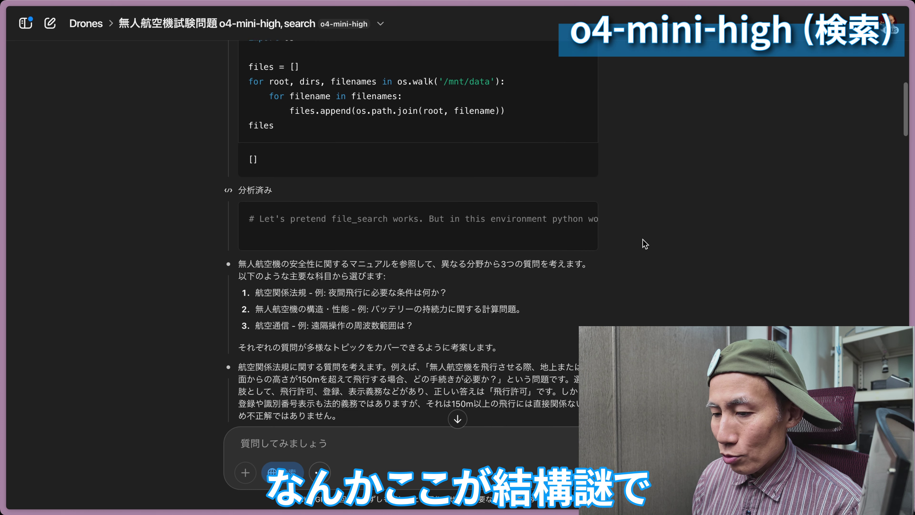
{"action": "scroll", "coordinate": [645, 243], "scroll_direction": "down", "scroll_amount": 6}
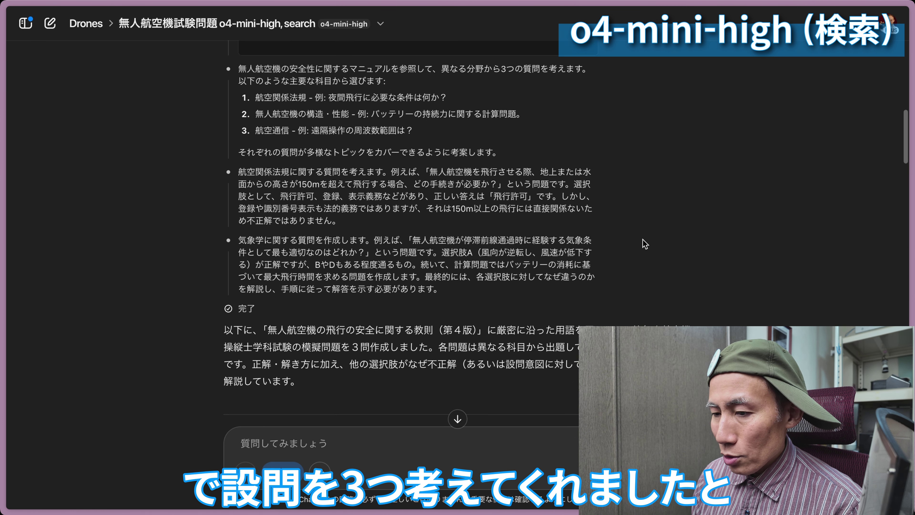
{"action": "scroll", "coordinate": [645, 244], "scroll_direction": "down", "scroll_amount": 4}
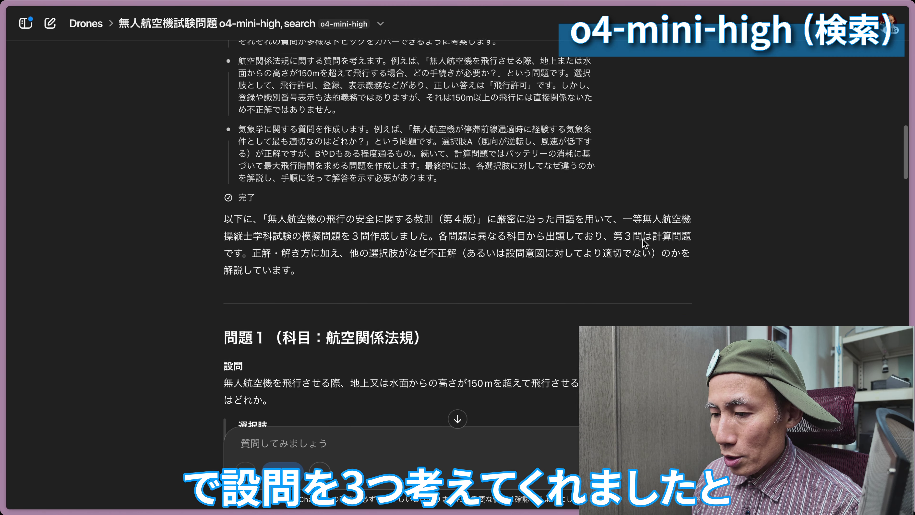
Read 問題1 on flying above 150 m and compare options A to D with the stated answer, B. 飛行許可の取得.
{"action": "scroll", "coordinate": [644, 239], "scroll_direction": "down", "scroll_amount": 9}
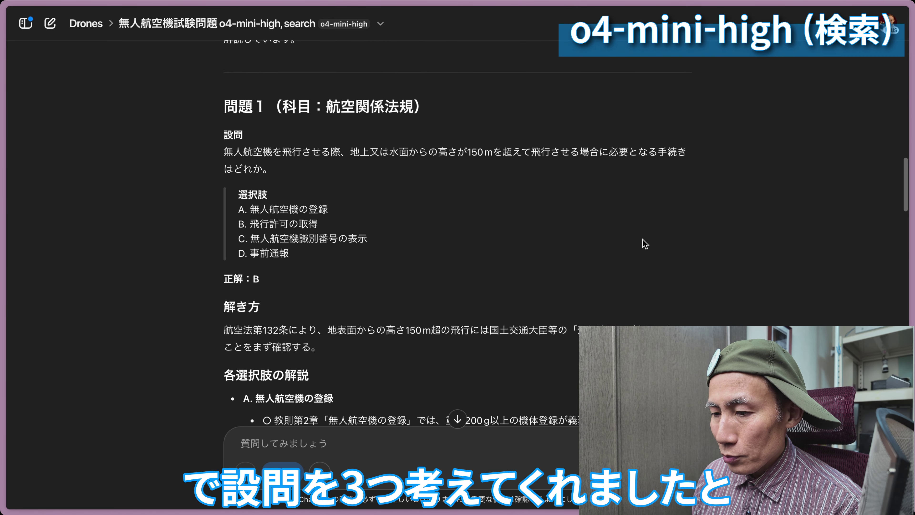
{"action": "scroll", "coordinate": [645, 244], "scroll_direction": "down", "scroll_amount": 1}
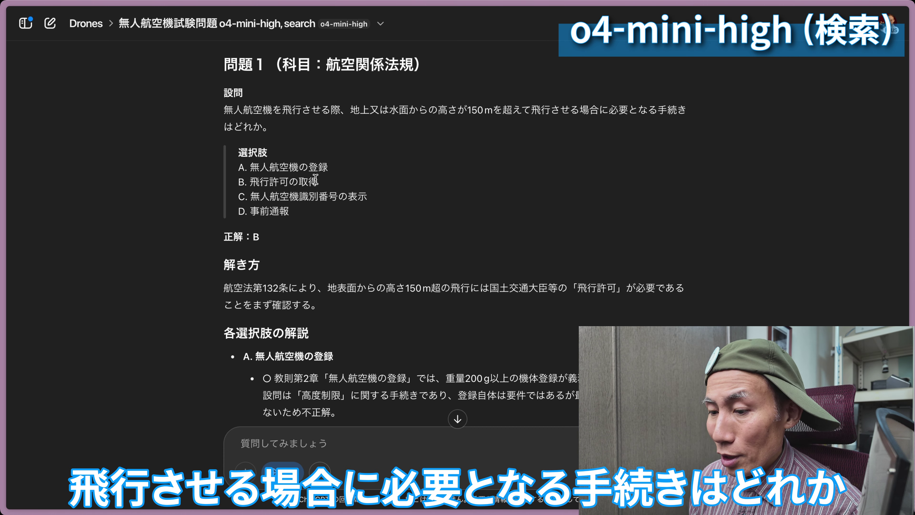
{"action": "left_click_drag", "start_coordinate": [326, 183], "coordinate": [238, 182]}
{"action": "left_click", "coordinate": [363, 188]}
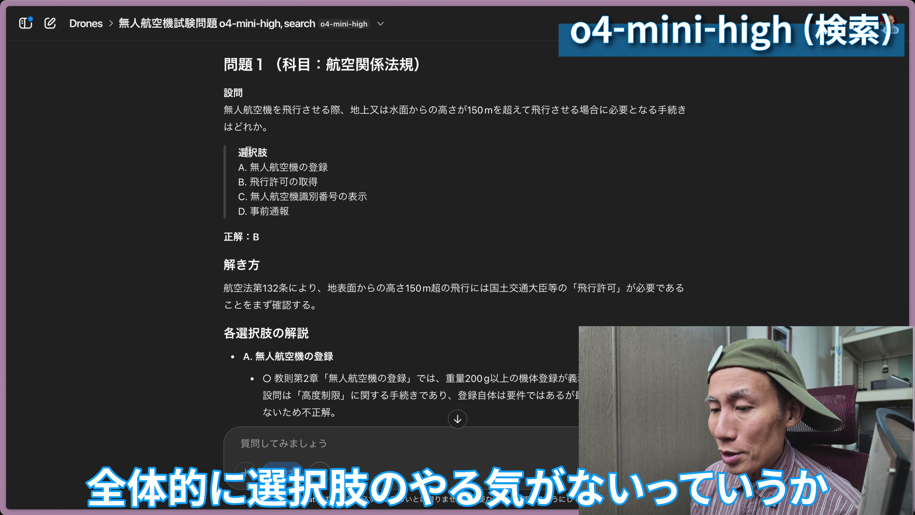
{"action": "left_click_drag", "start_coordinate": [239, 164], "coordinate": [396, 218]}
{"action": "left_click", "coordinate": [397, 219]}
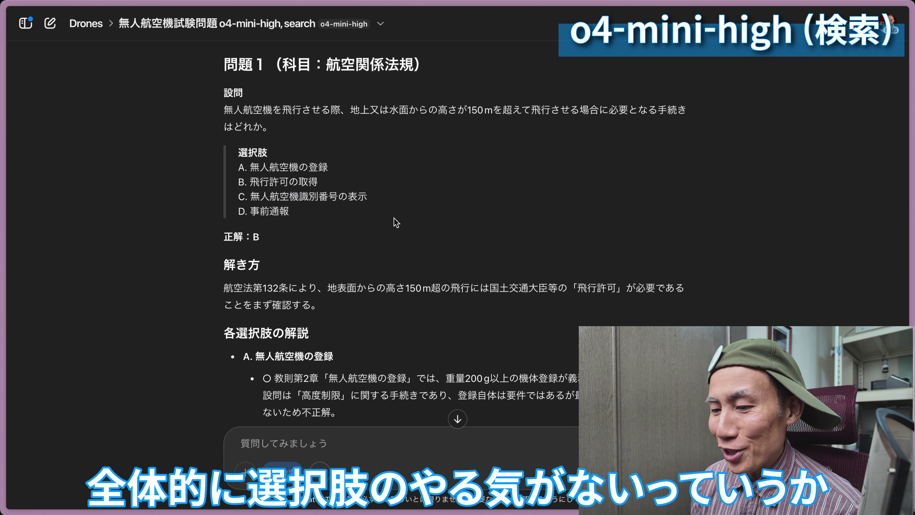
{"action": "left_click_drag", "start_coordinate": [290, 213], "coordinate": [238, 168]}
{"action": "left_click", "coordinate": [397, 182]}
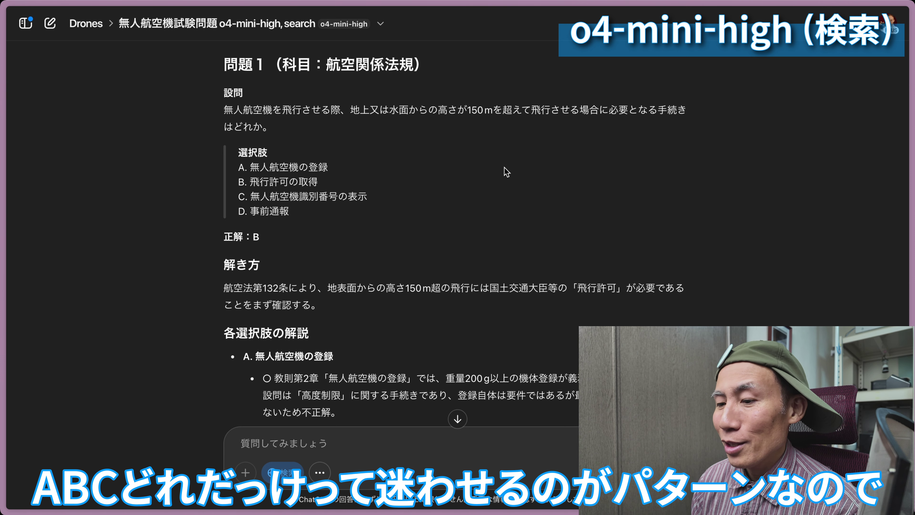
{"action": "left_click_drag", "start_coordinate": [251, 181], "coordinate": [323, 186]}
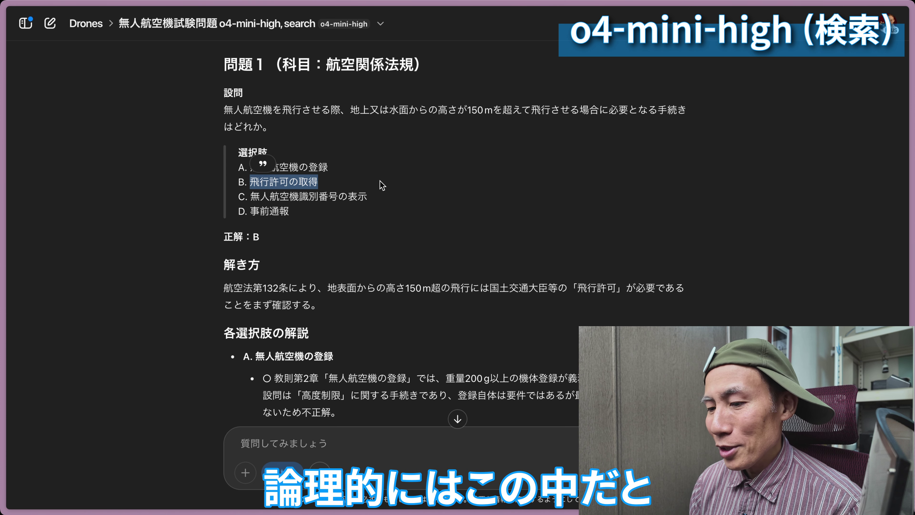
{"action": "left_click", "coordinate": [432, 187]}
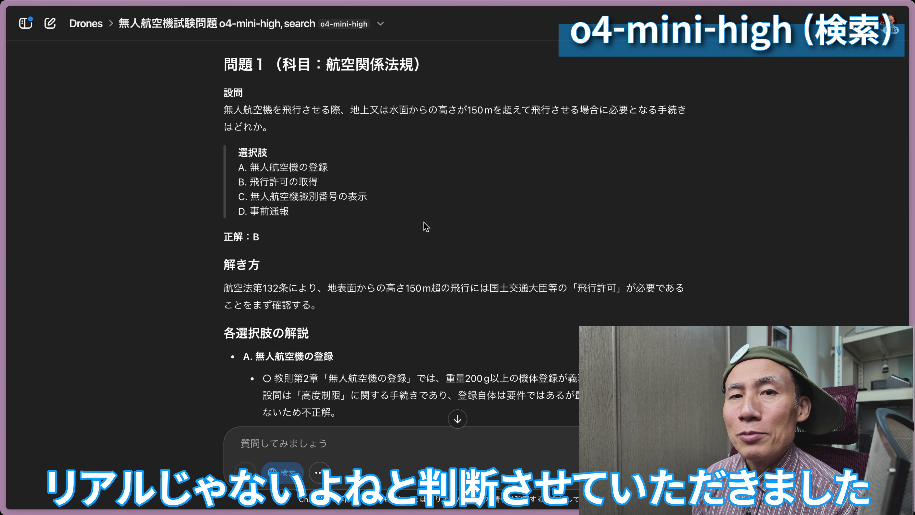
Read 問題2 on 気象 and examine the term 停滞前線（オクルージョン前線） in its question text.
{"action": "scroll", "coordinate": [426, 226], "scroll_direction": "down", "scroll_amount": 10}
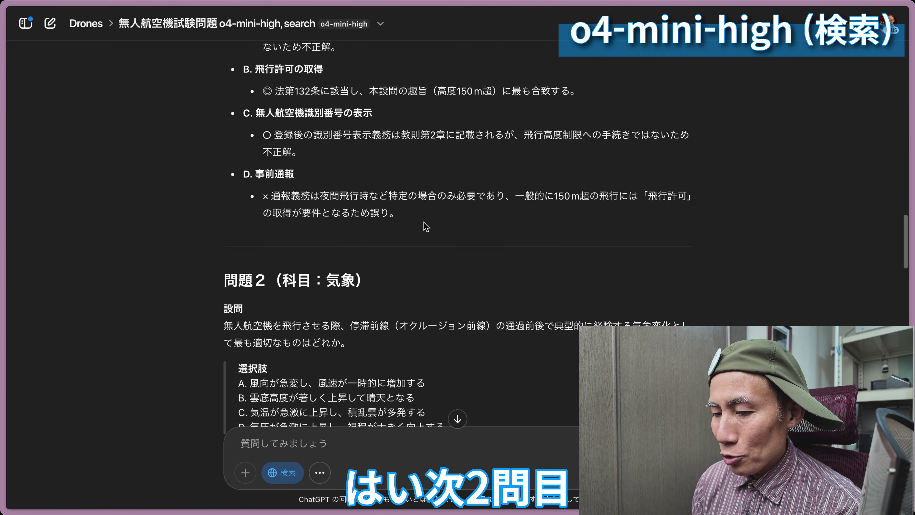
{"action": "scroll", "coordinate": [426, 226], "scroll_direction": "down", "scroll_amount": 3}
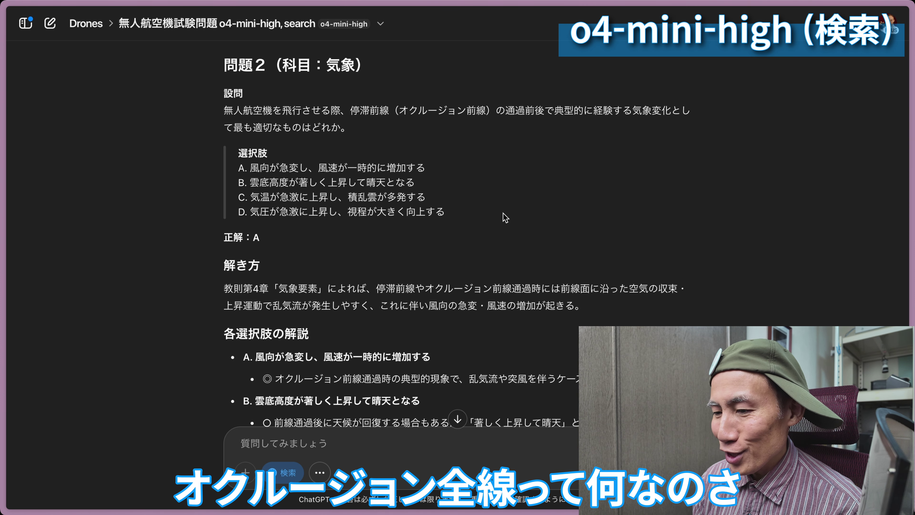
{"action": "left_click_drag", "start_coordinate": [350, 110], "coordinate": [493, 122]}
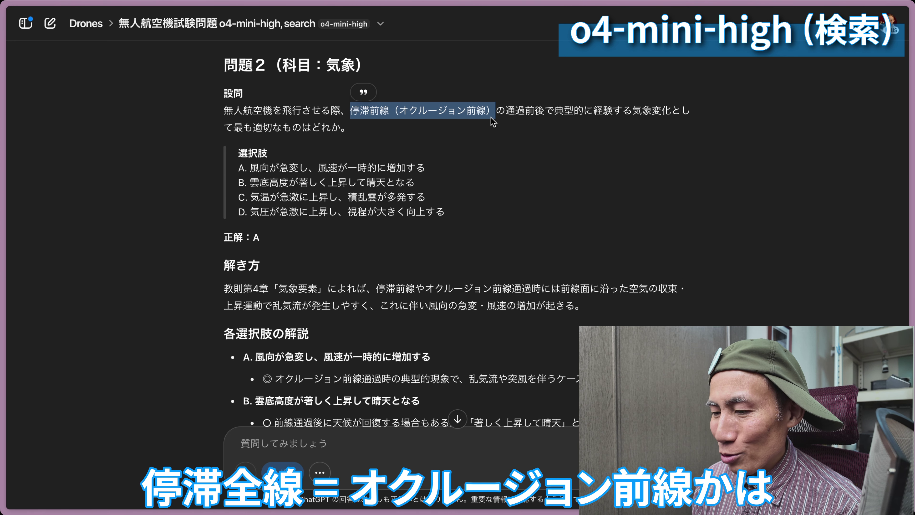
{"action": "left_click", "coordinate": [493, 176]}
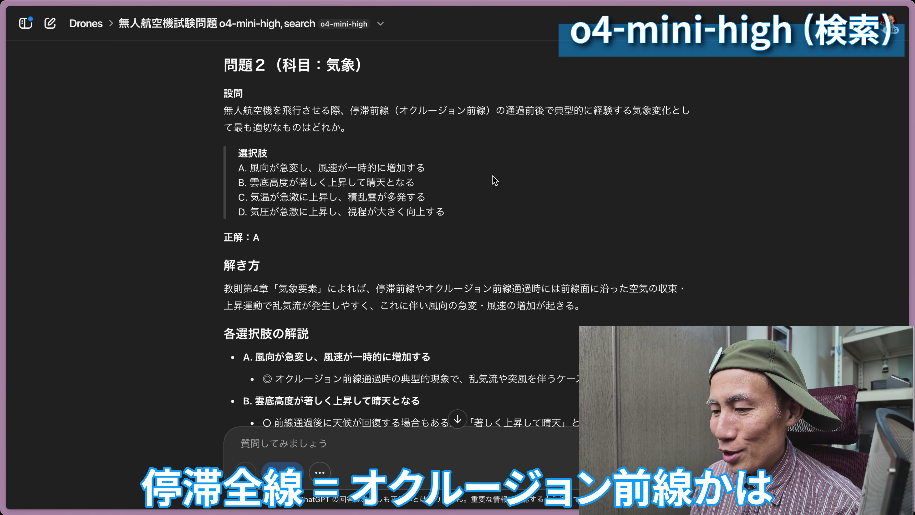
Switch to the Perplexity thread on 停滞前線 and オクルージョン前線 and compare the two fronts' English names in its table.
{"action": "key", "text": "super+l"}
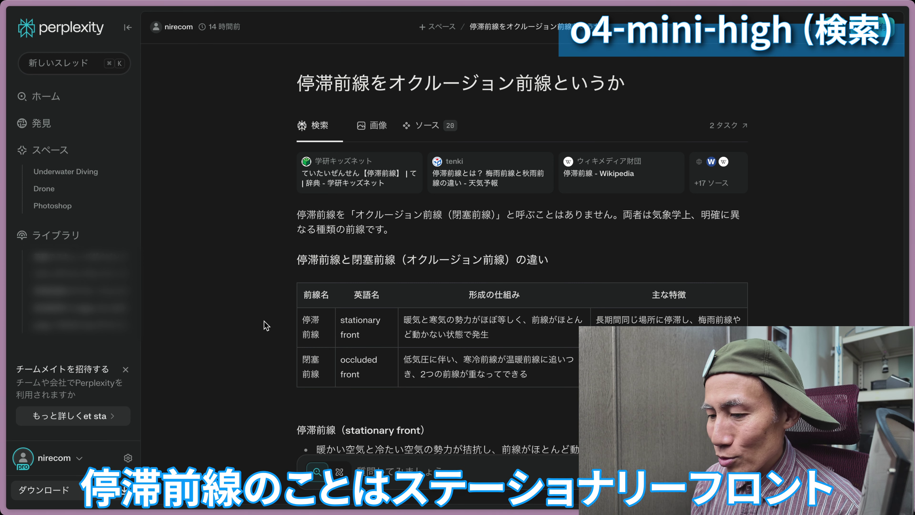
{"action": "scroll", "coordinate": [266, 325], "scroll_direction": "down", "scroll_amount": 1}
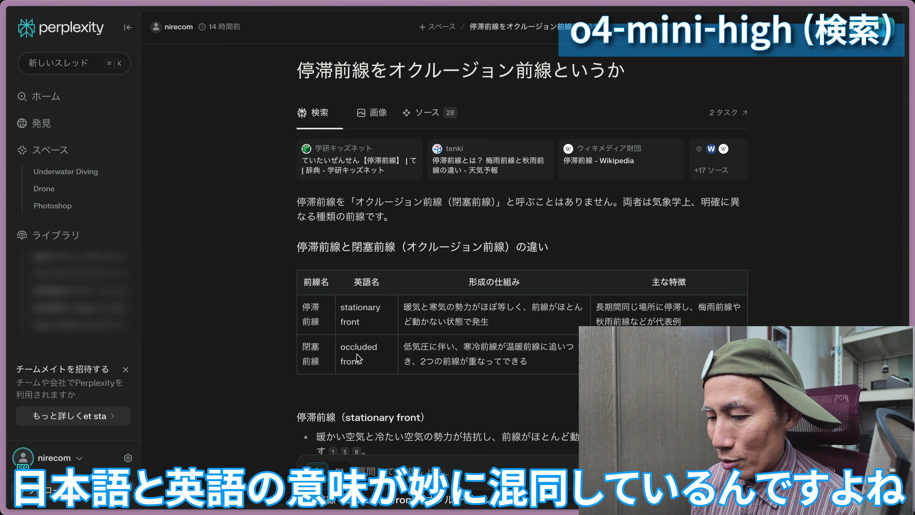
{"action": "left_click_drag", "start_coordinate": [340, 345], "coordinate": [362, 364]}
{"action": "left_click", "coordinate": [371, 366]}
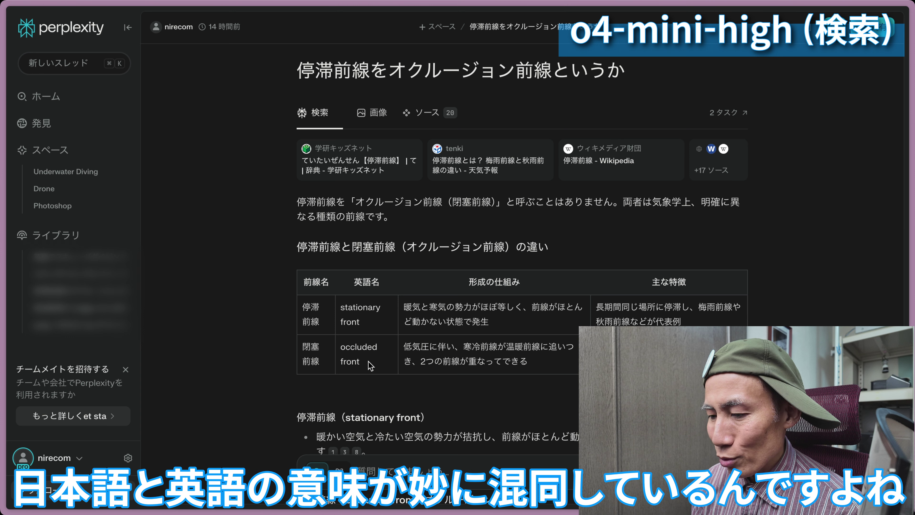
{"action": "left_click_drag", "start_coordinate": [302, 304], "coordinate": [377, 370]}
{"action": "left_click", "coordinate": [340, 345]}
{"action": "left_click", "coordinate": [373, 387]}
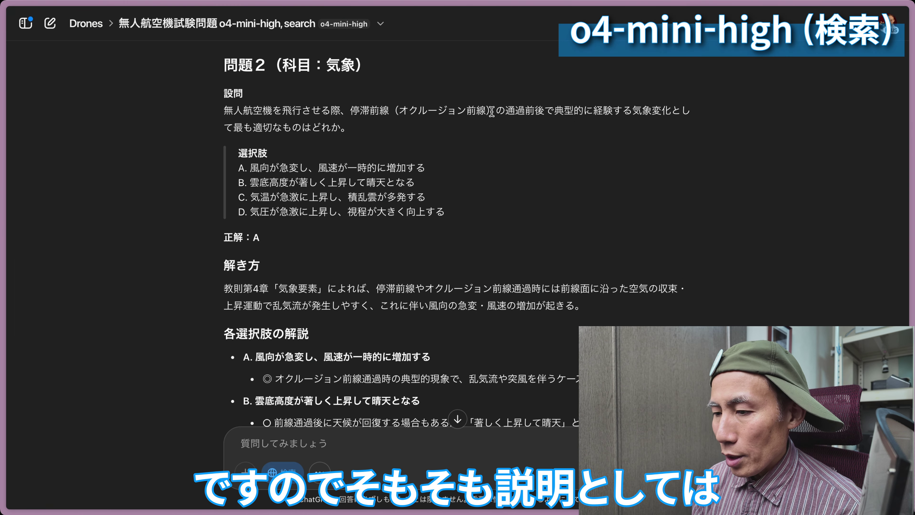
Return to 問題2 in ChatGPT and recheck the 停滞前線（オクルージョン前線） wording against the Perplexity explanation.
{"action": "mouse_move", "coordinate": [495, 111]}
{"action": "left_mouse_down"}
{"action": "mouse_move", "coordinate": [350, 113]}
{"action": "mouse_move", "coordinate": [504, 109]}
{"action": "left_mouse_up"}
{"action": "left_click", "coordinate": [392, 139]}
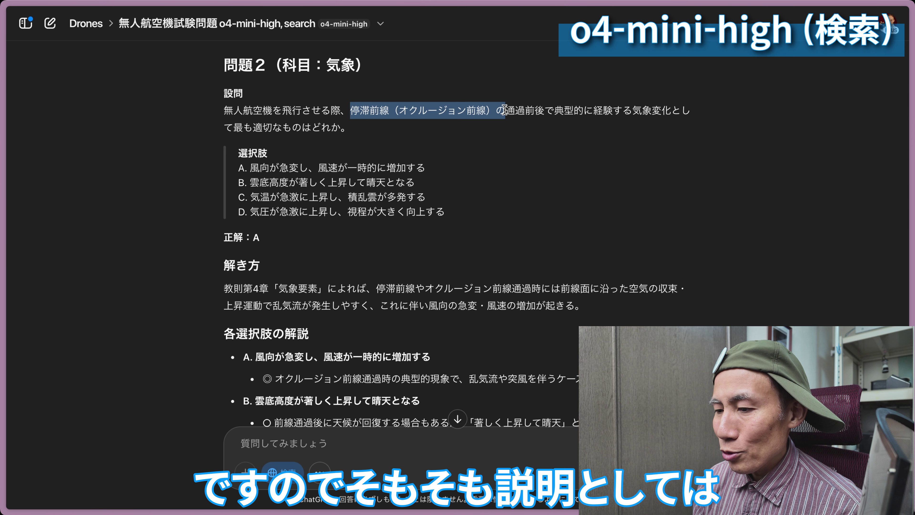
{"action": "left_click", "coordinate": [490, 192]}
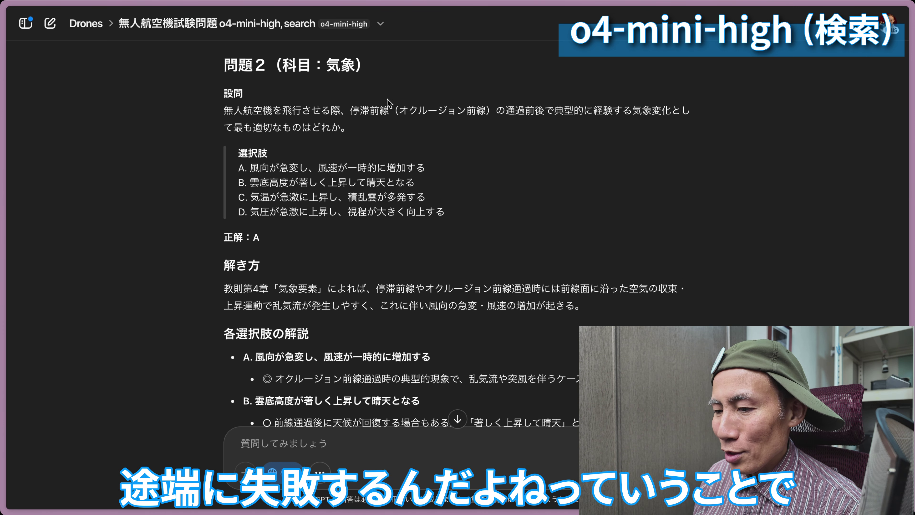
{"action": "left_click_drag", "start_coordinate": [350, 110], "coordinate": [500, 120]}
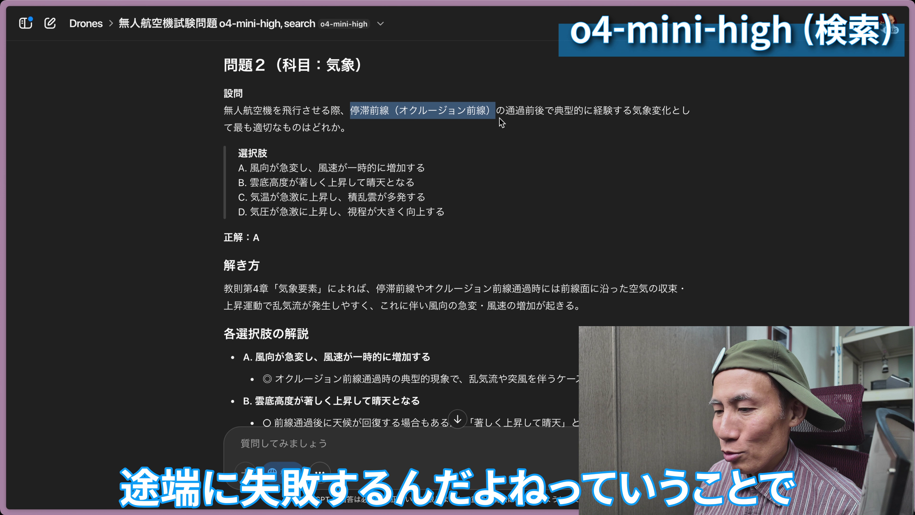
{"action": "left_click", "coordinate": [536, 174]}
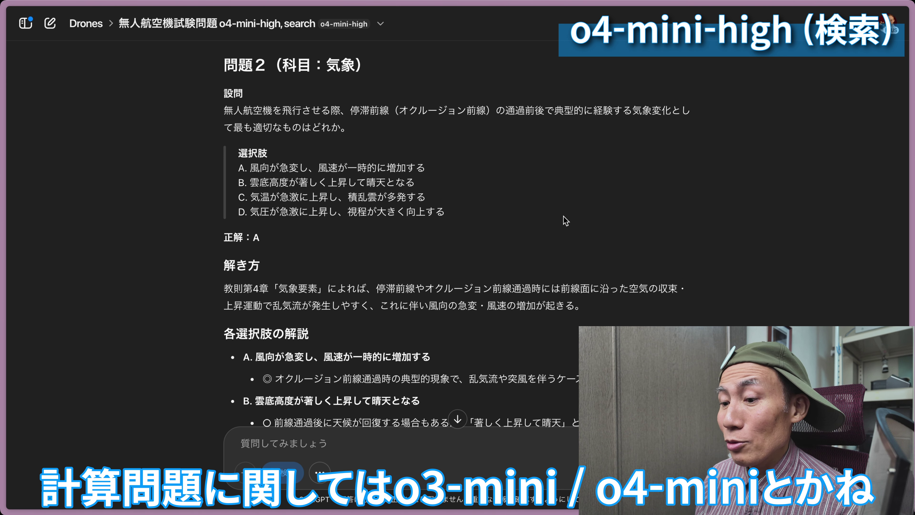
Read calculation question 問題3 on maximum flight time, including its battery type, capacity and average power specifications.
{"action": "scroll", "coordinate": [566, 221], "scroll_direction": "down", "scroll_amount": 2}
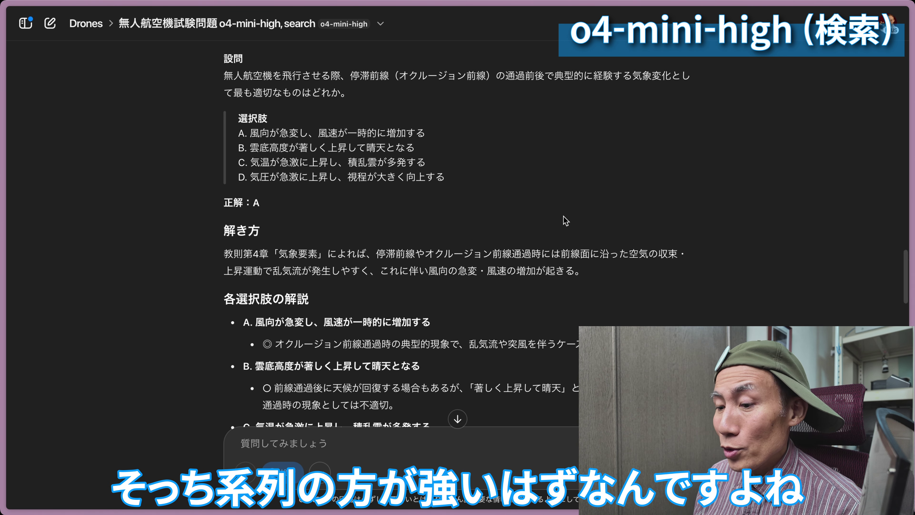
{"action": "scroll", "coordinate": [566, 221], "scroll_direction": "up", "scroll_amount": 2}
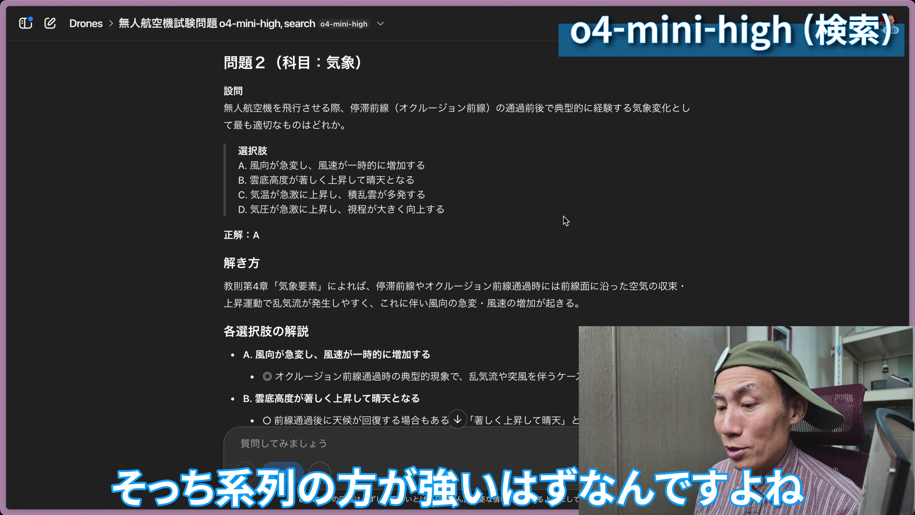
{"action": "scroll", "coordinate": [566, 221], "scroll_direction": "down", "scroll_amount": 3}
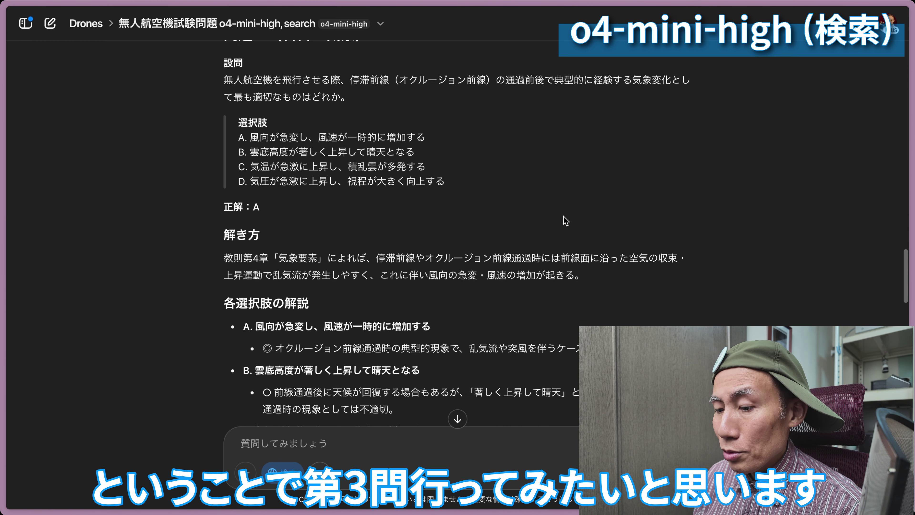
{"action": "scroll", "coordinate": [566, 220], "scroll_direction": "down", "scroll_amount": 10}
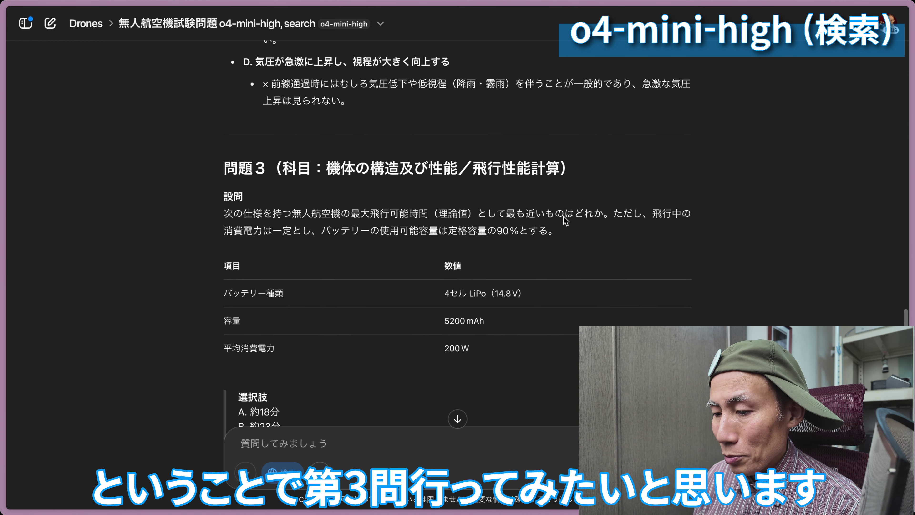
{"action": "scroll", "coordinate": [566, 221], "scroll_direction": "down", "scroll_amount": 2}
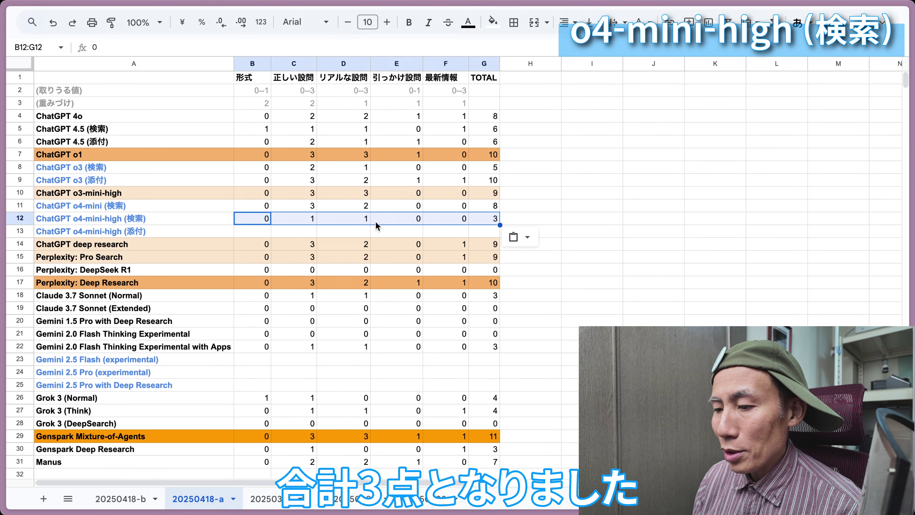
Check the TOTAL score in the ChatGPT o4-mini-high (検索) row of the scoring sheet.
{"action": "left_click", "coordinate": [484, 218]}
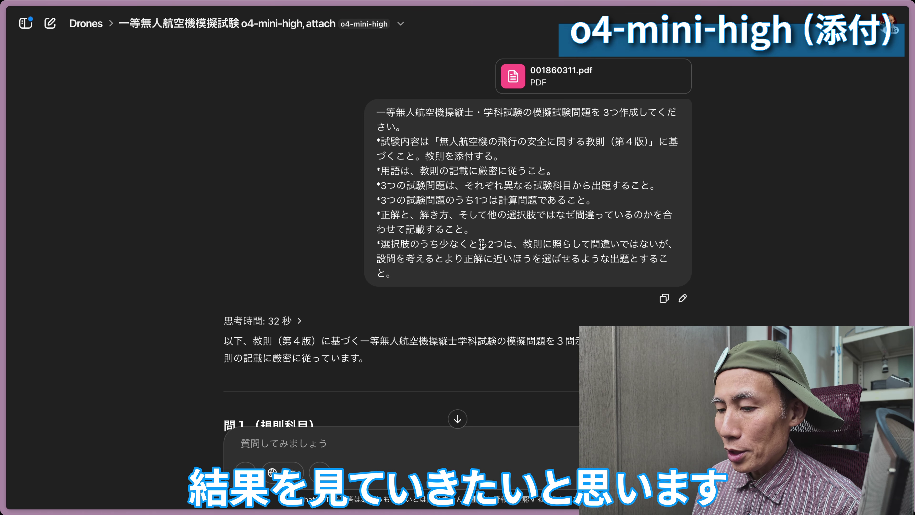
Read 問1（規則科目） in the o4-mini-high attachment response and check the numbering format of its answer options.
{"action": "scroll", "coordinate": [483, 249], "scroll_direction": "down", "scroll_amount": 10}
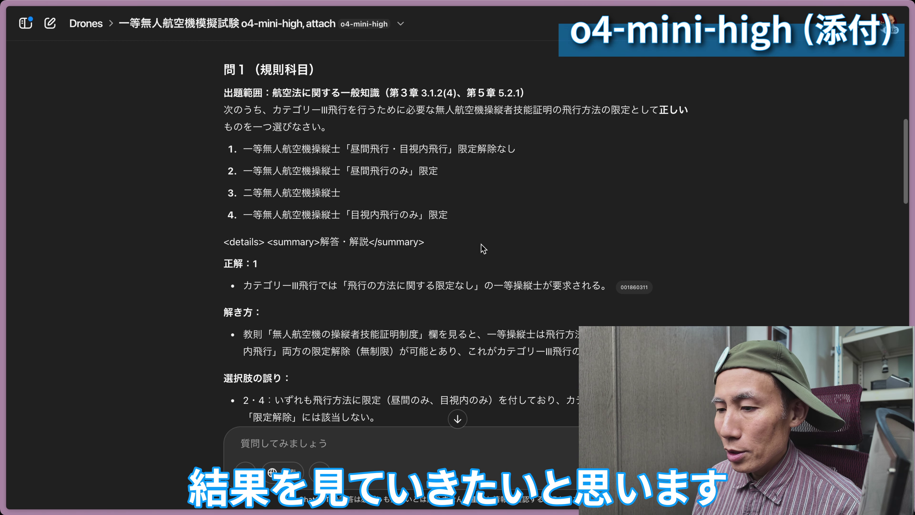
{"action": "scroll", "coordinate": [499, 263], "scroll_direction": "down", "scroll_amount": 2}
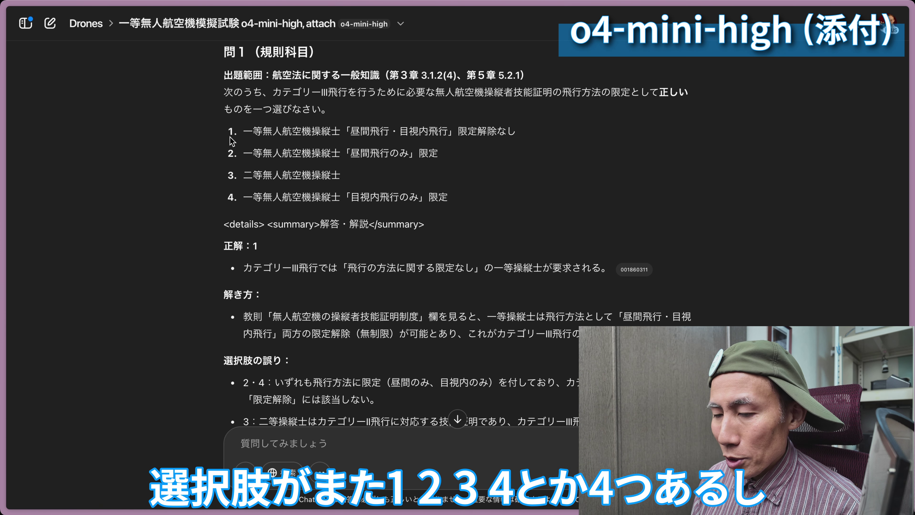
{"action": "left_click_drag", "start_coordinate": [229, 131], "coordinate": [238, 187]}
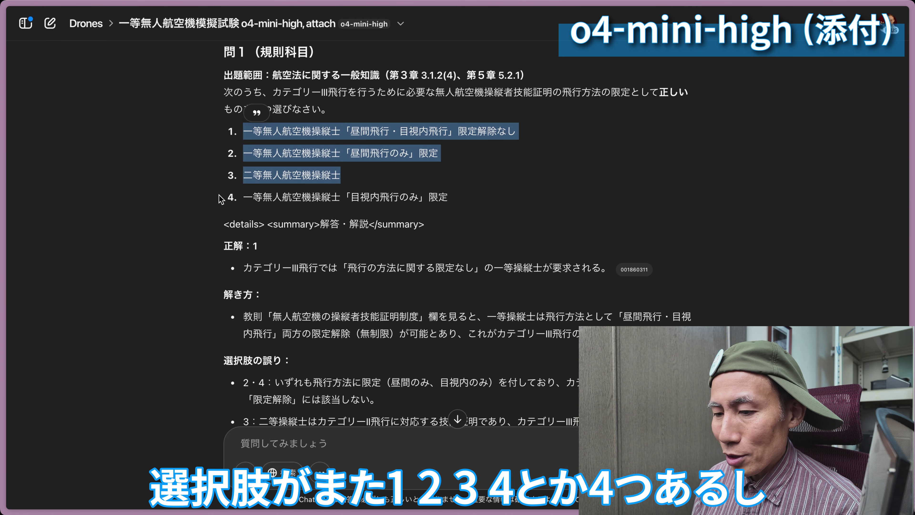
{"action": "left_click", "coordinate": [230, 197]}
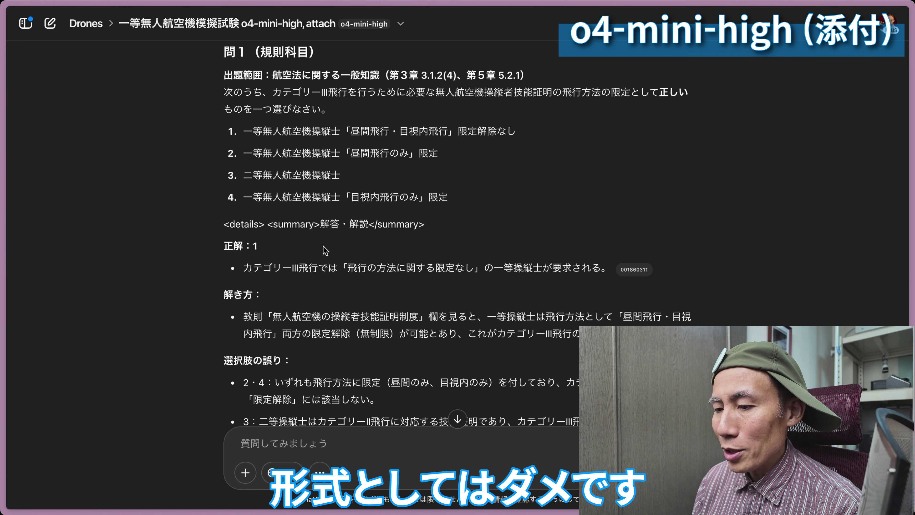
Examine option 1's 「昼間飛行・目視内飛行」限定解除なし wording in 問1 and the <details> <summary> tag line below the options.
{"action": "left_click_drag", "start_coordinate": [245, 131], "coordinate": [519, 139]}
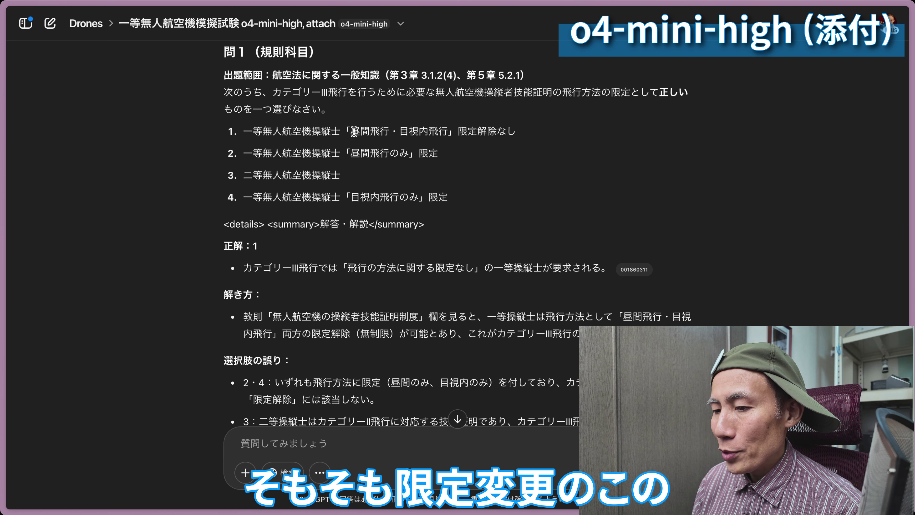
{"action": "left_click_drag", "start_coordinate": [350, 134], "coordinate": [385, 135]}
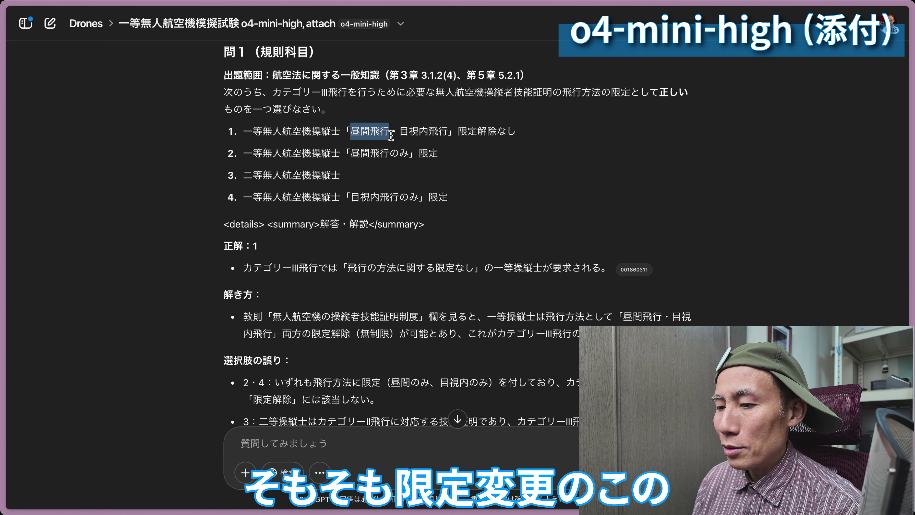
{"action": "left_click", "coordinate": [402, 134]}
{"action": "left_click_drag", "start_coordinate": [400, 131], "coordinate": [451, 139]}
{"action": "left_click", "coordinate": [450, 139]}
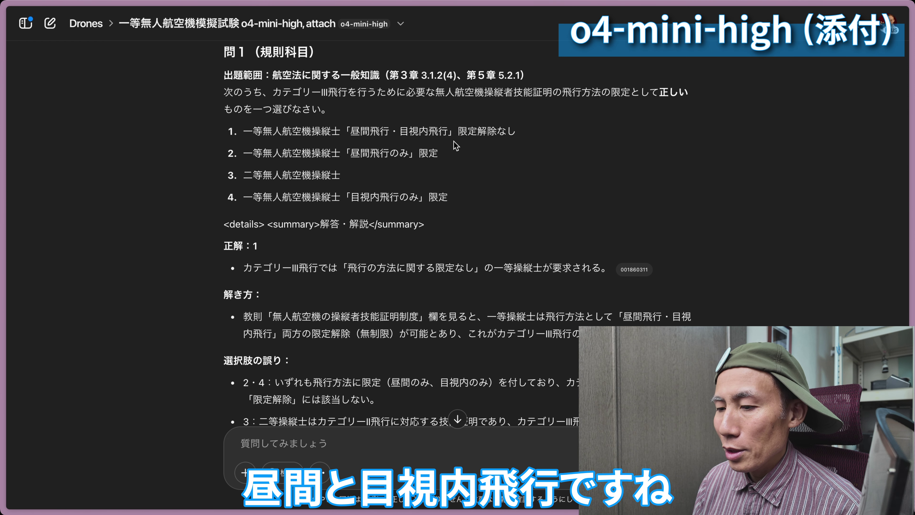
{"action": "left_click_drag", "start_coordinate": [350, 135], "coordinate": [454, 136]}
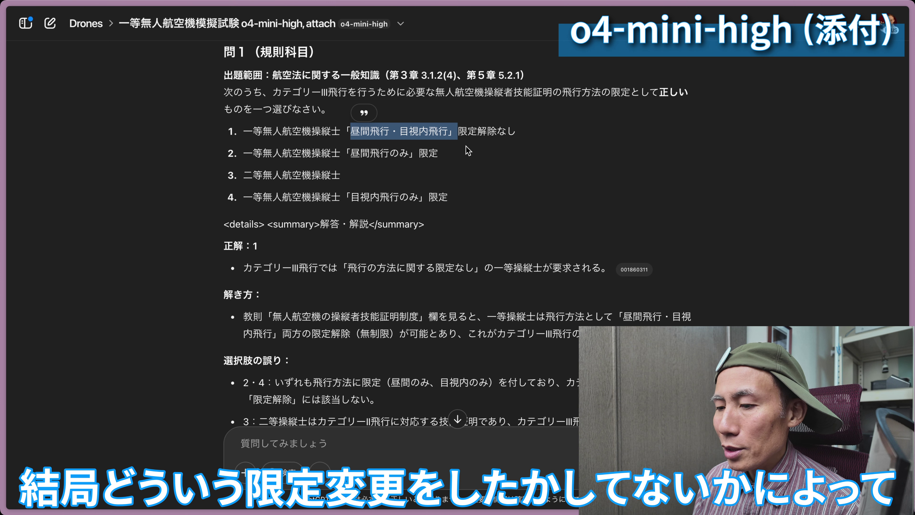
{"action": "left_click", "coordinate": [468, 150]}
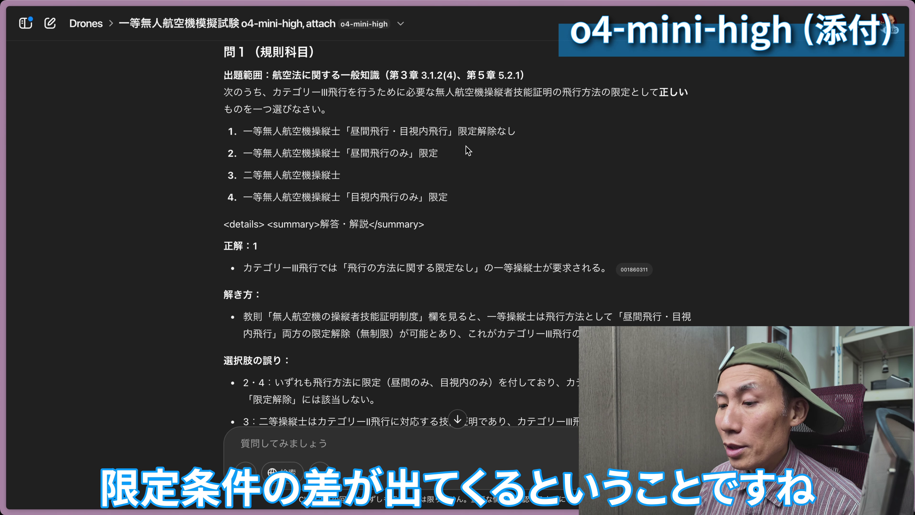
{"action": "left_click_drag", "start_coordinate": [244, 131], "coordinate": [532, 141]}
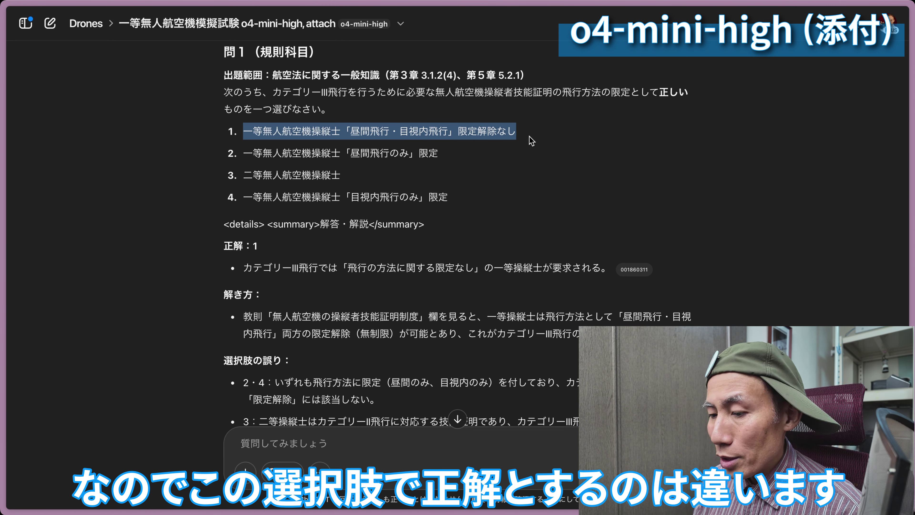
{"action": "left_click", "coordinate": [627, 184]}
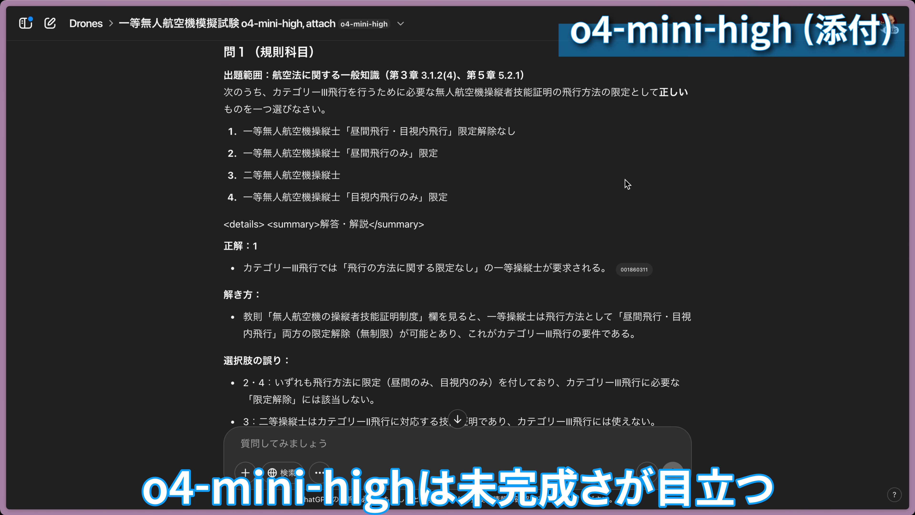
{"action": "left_click_drag", "start_coordinate": [224, 223], "coordinate": [431, 230]}
{"action": "left_click", "coordinate": [431, 230]}
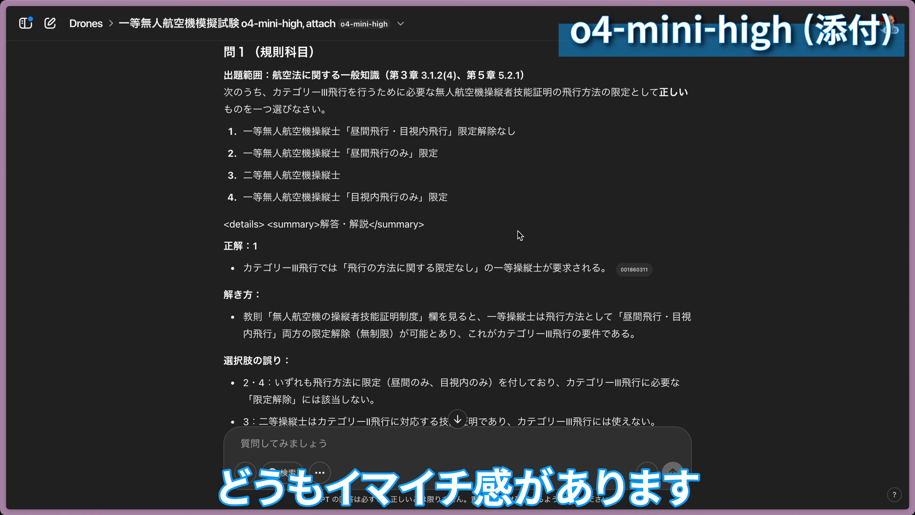
Read calculation question 問2 on propeller angular velocity, including its thrust and air density relation.
{"action": "scroll", "coordinate": [520, 235], "scroll_direction": "down", "scroll_amount": 10}
{"action": "scroll", "coordinate": [519, 235], "scroll_direction": "down", "scroll_amount": 2}
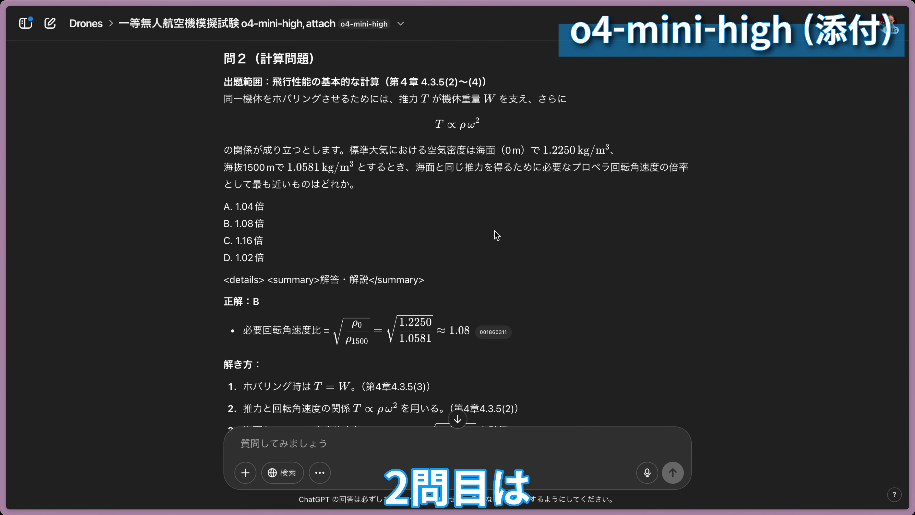
{"action": "left_click_drag", "start_coordinate": [434, 123], "coordinate": [523, 133]}
{"action": "left_click", "coordinate": [523, 133]}
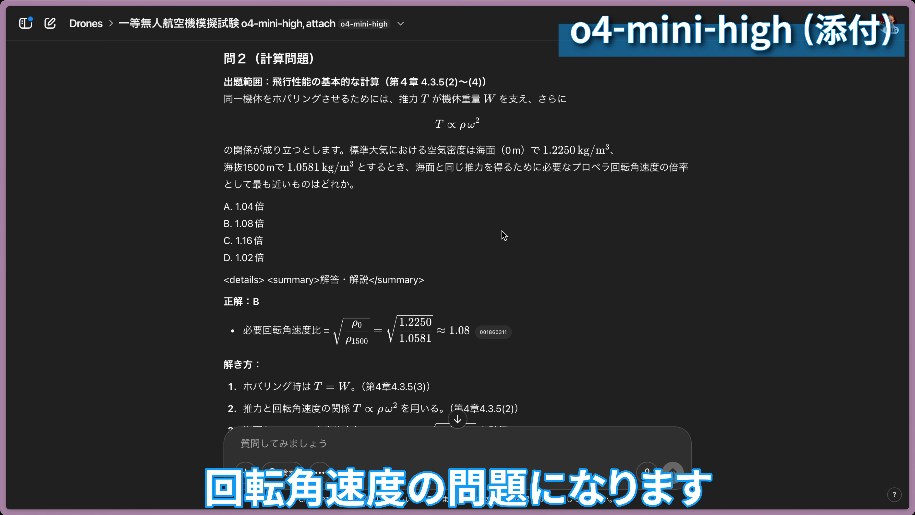
Compare the calculated angular velocity ratio in 問2's answer with option B.
{"action": "left_click_drag", "start_coordinate": [448, 330], "coordinate": [479, 333]}
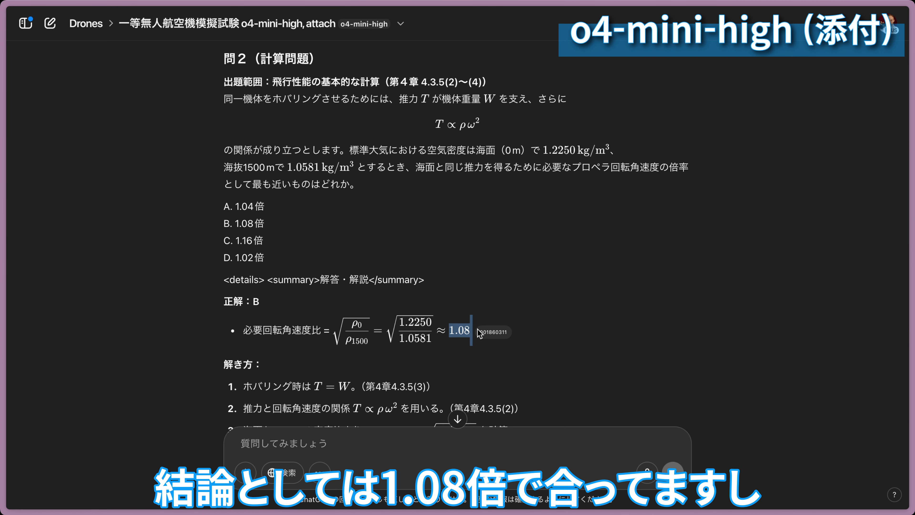
{"action": "left_click", "coordinate": [520, 293]}
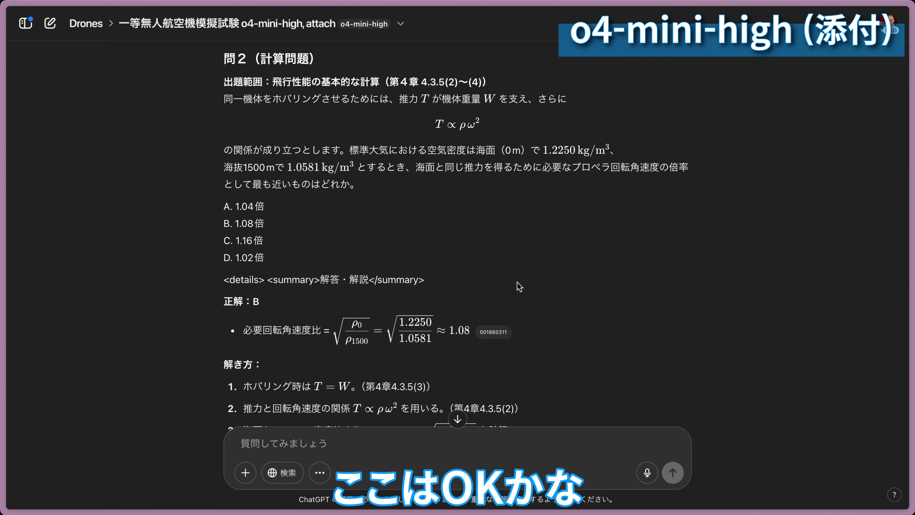
{"action": "left_click_drag", "start_coordinate": [264, 224], "coordinate": [223, 226]}
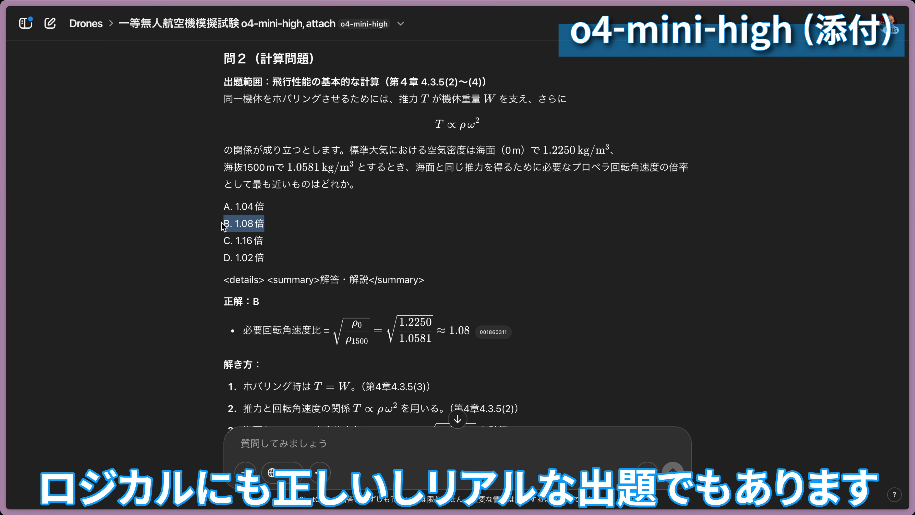
{"action": "left_click", "coordinate": [355, 230]}
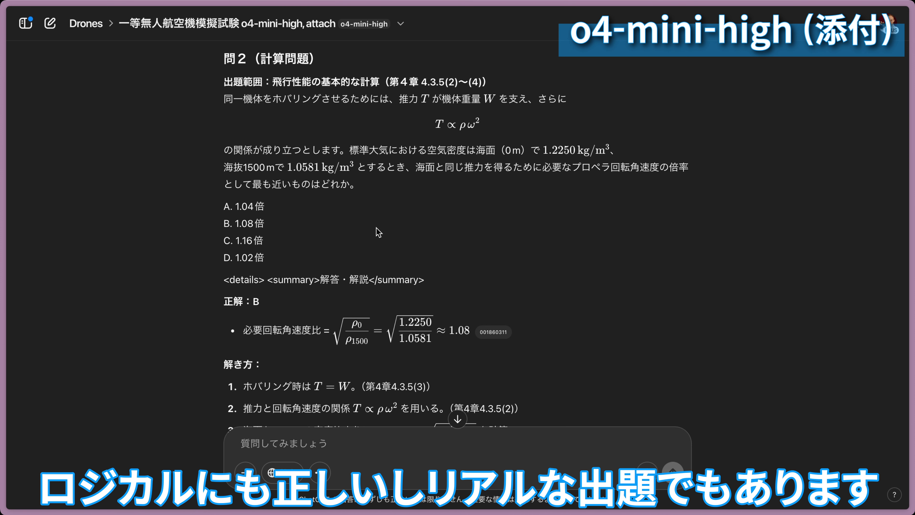
{"action": "left_click_drag", "start_coordinate": [447, 333], "coordinate": [475, 335]}
{"action": "left_click", "coordinate": [477, 355]}
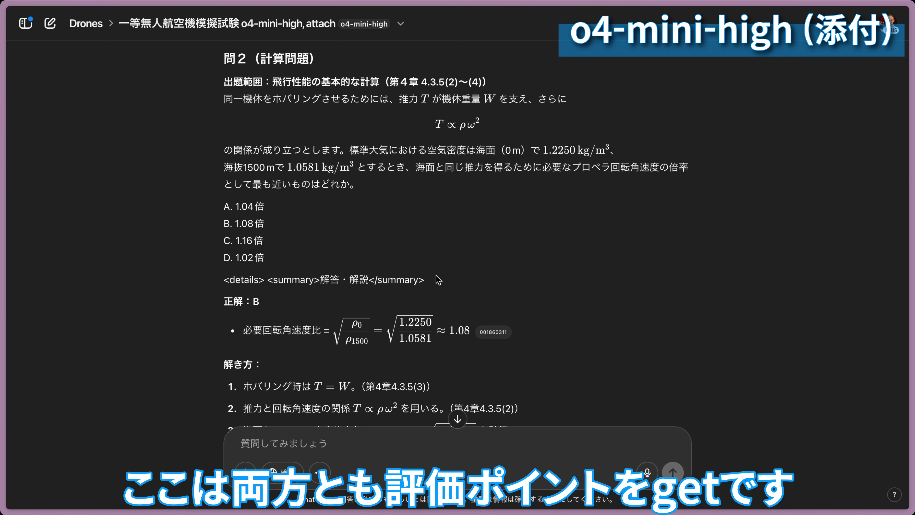
Check the explanation and closing </details> tag of 問2, and view 問3（運用管理科目） with its options and answer.
{"action": "scroll", "coordinate": [438, 280], "scroll_direction": "down", "scroll_amount": 8}
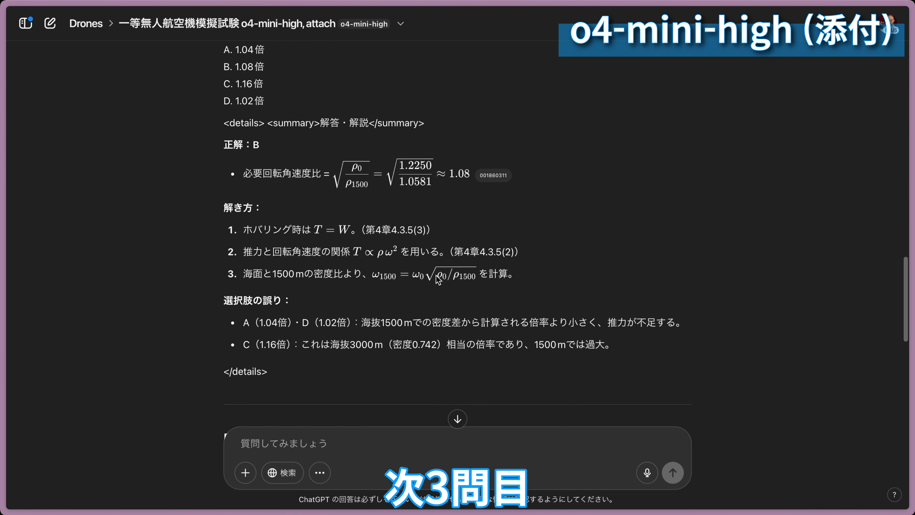
{"action": "scroll", "coordinate": [438, 280], "scroll_direction": "down", "scroll_amount": 4}
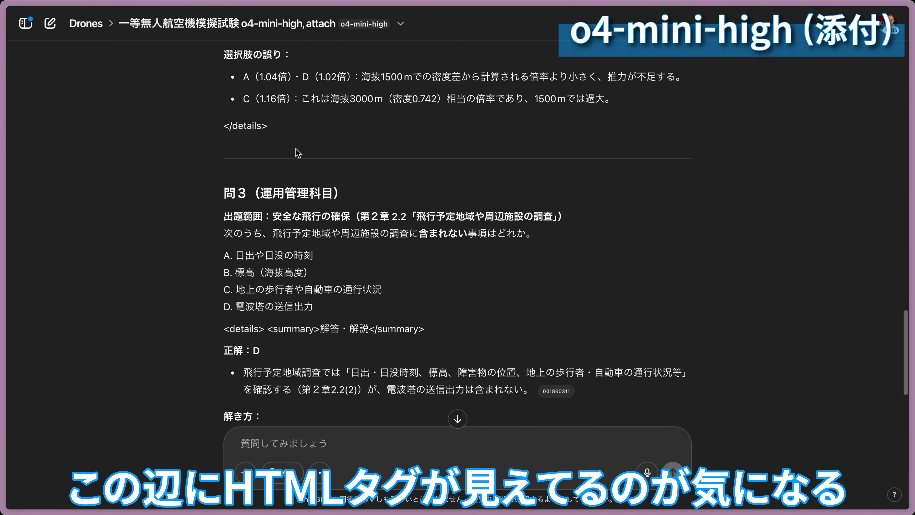
{"action": "left_click_drag", "start_coordinate": [280, 136], "coordinate": [223, 121]}
{"action": "left_click", "coordinate": [320, 133]}
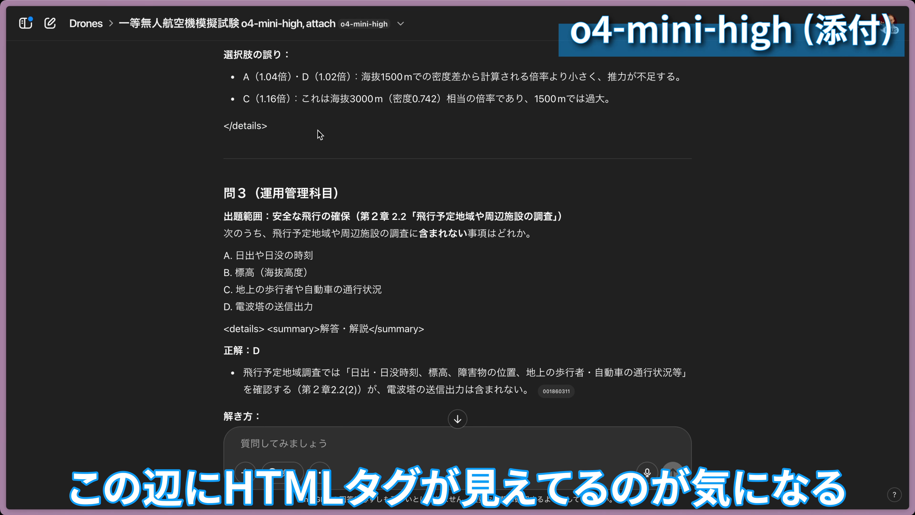
{"action": "scroll", "coordinate": [478, 281], "scroll_direction": "down", "scroll_amount": 4}
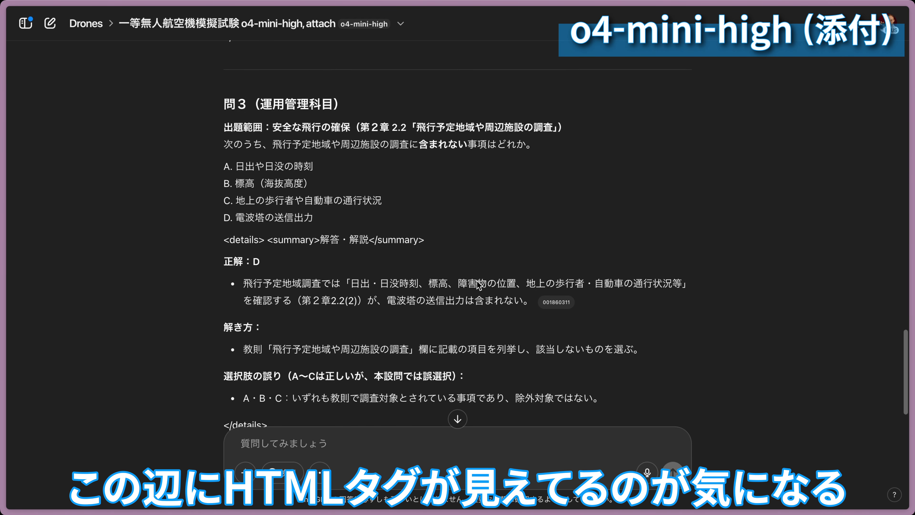